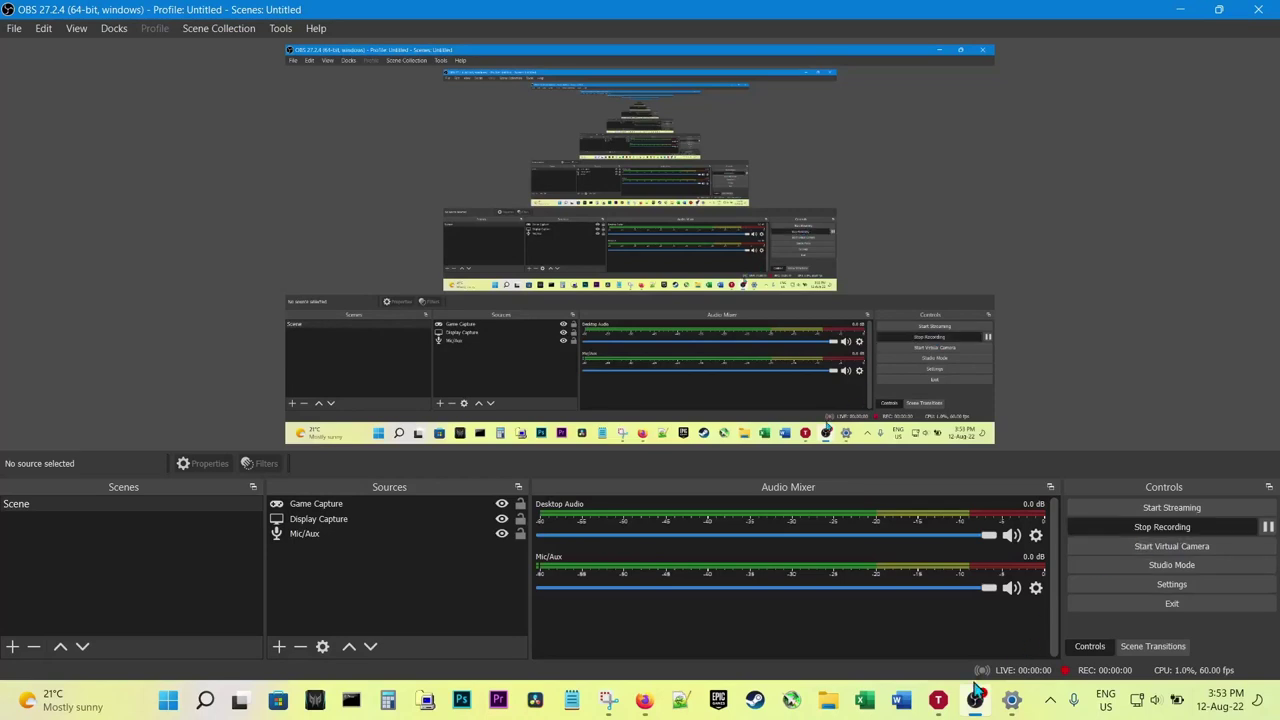
- Hide OBS and ThrottleStop, then reopen the ThrottleStop monitoring window from the tray overflow icon
left_click(1170, 10)
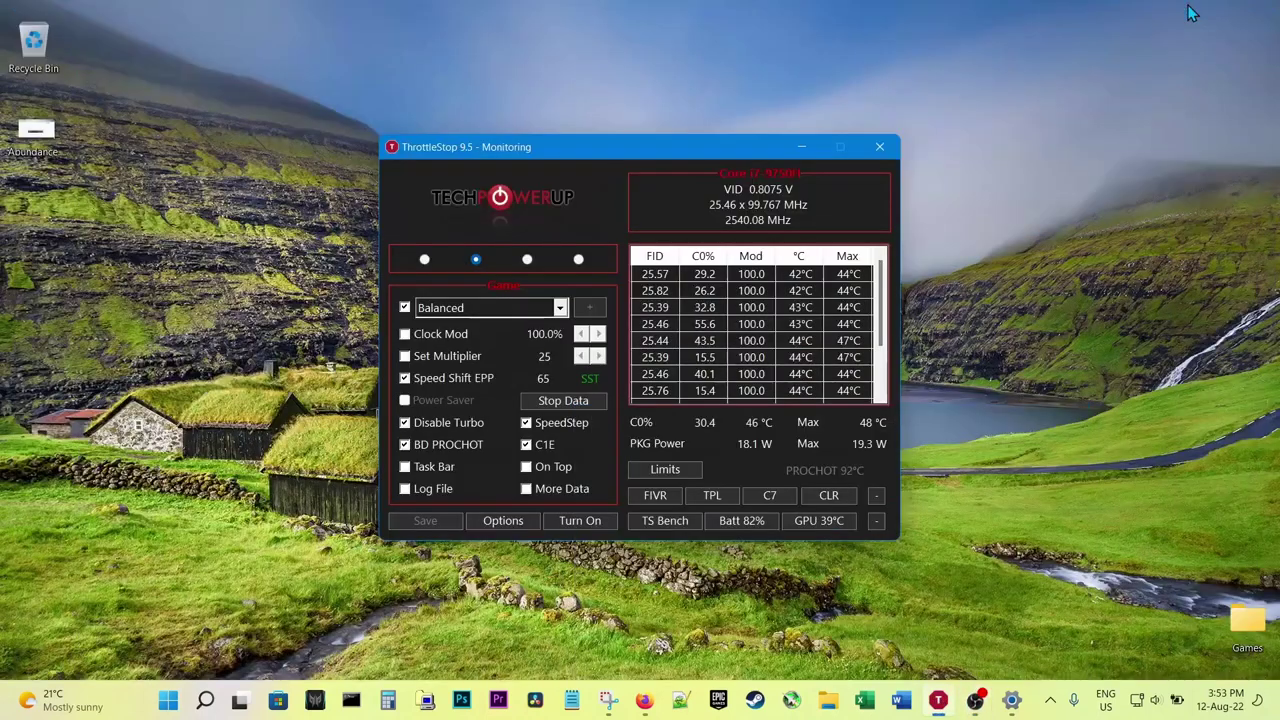
left_click(801, 147)
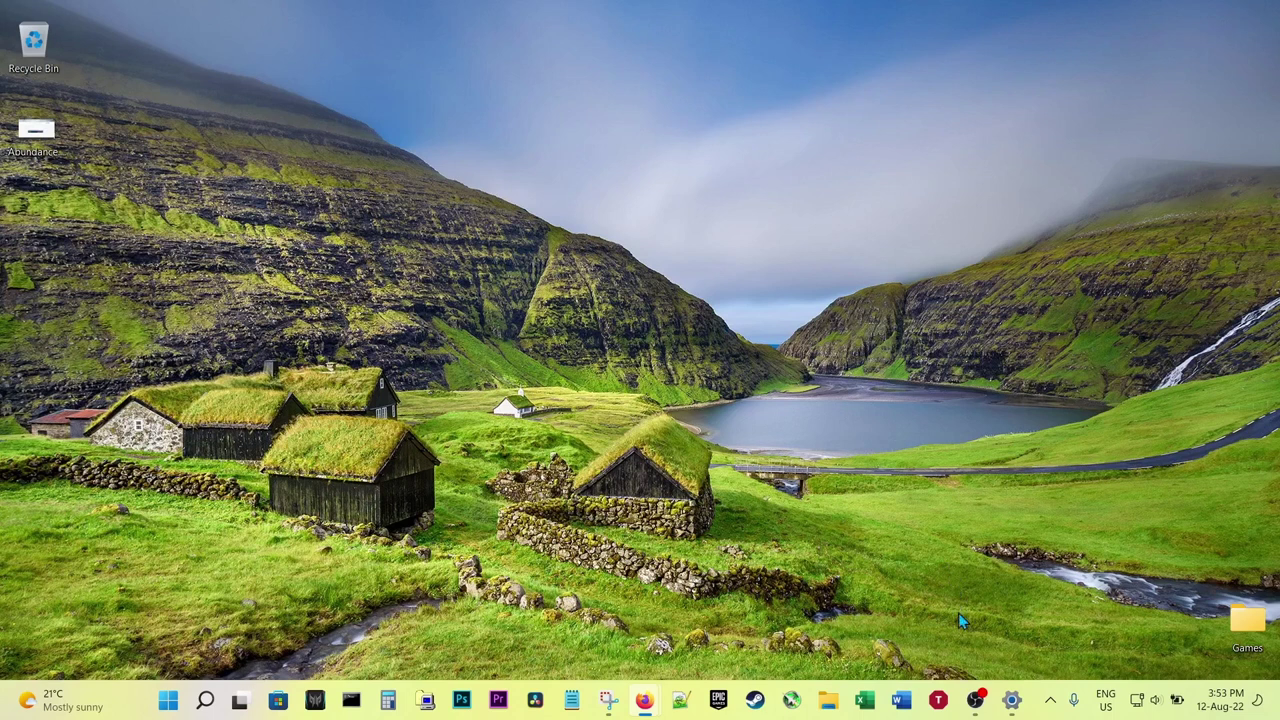
left_click(1050, 699)
left_click(1035, 655)
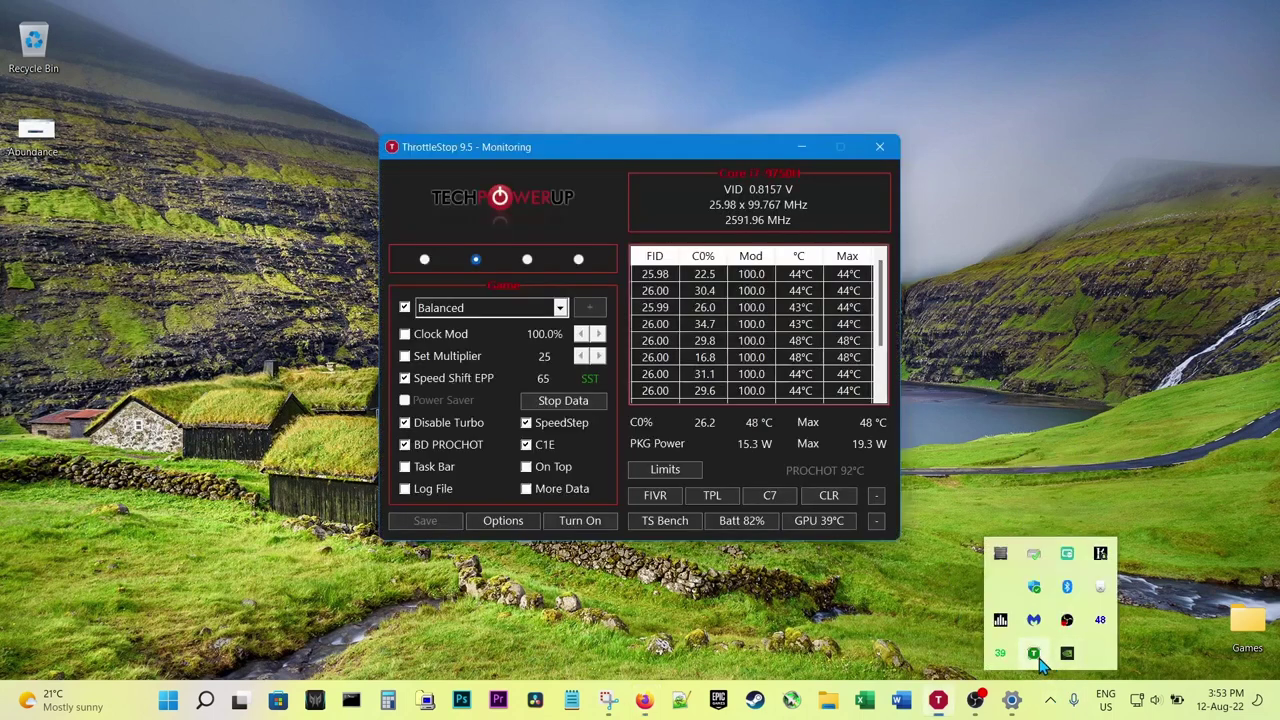
left_click(774, 362)
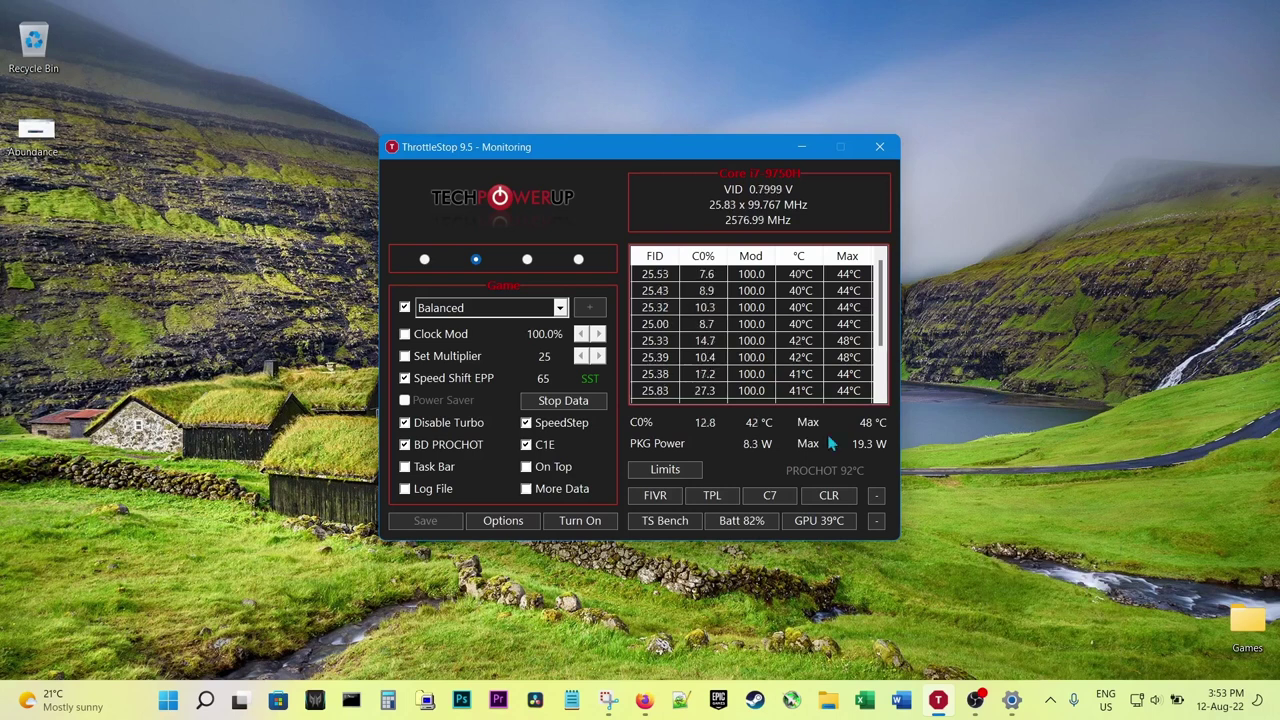
mouse_move(648, 703)
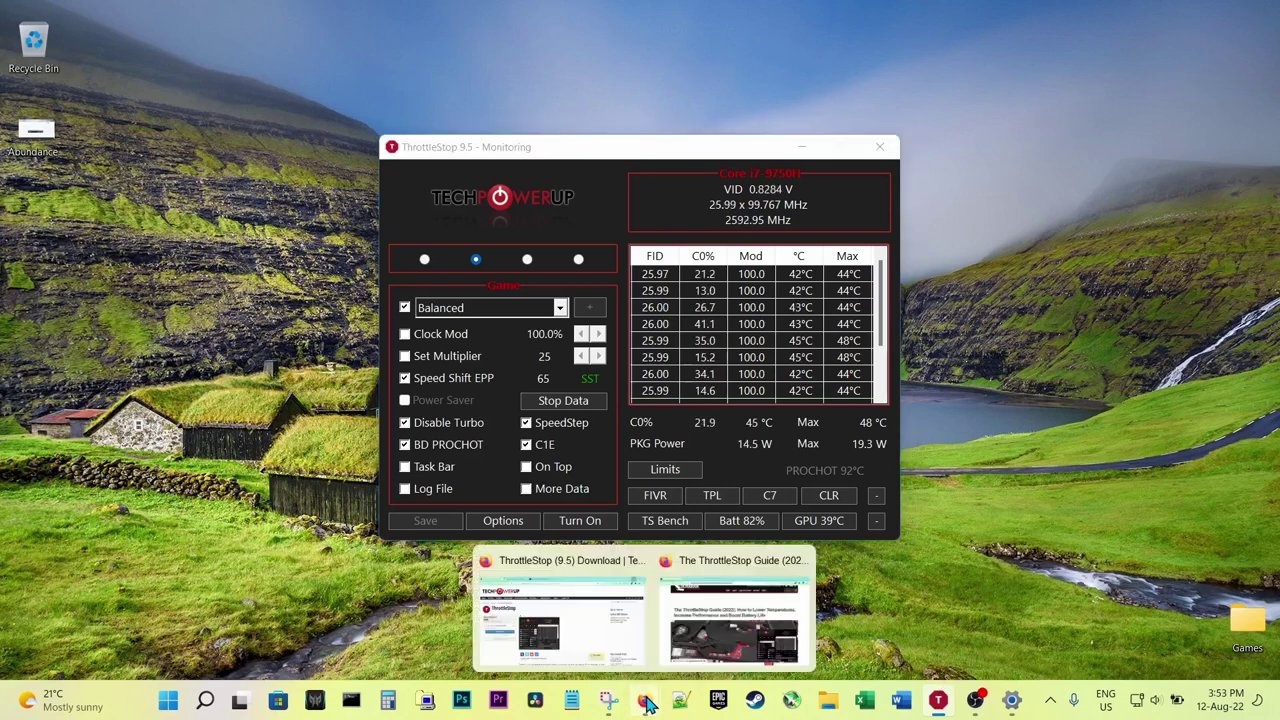
left_click(588, 643)
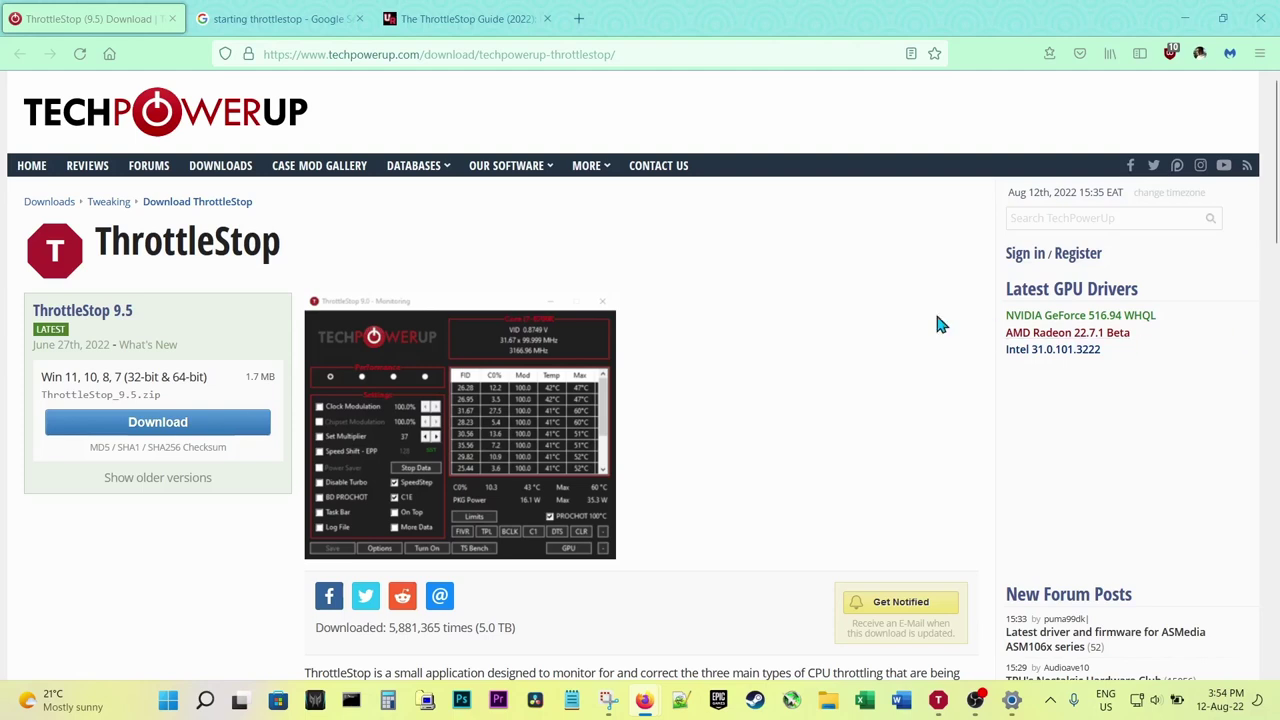
scroll(791, 394, "down", 2)
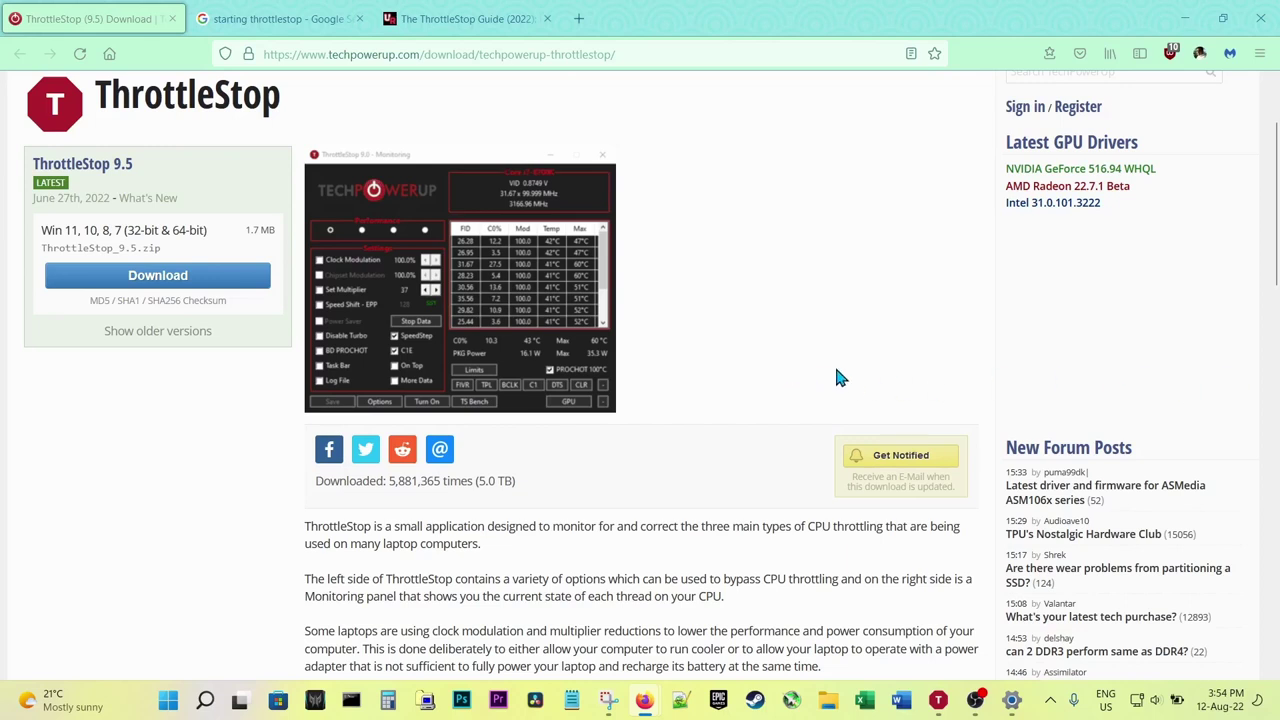
scroll(838, 376, "down", 3)
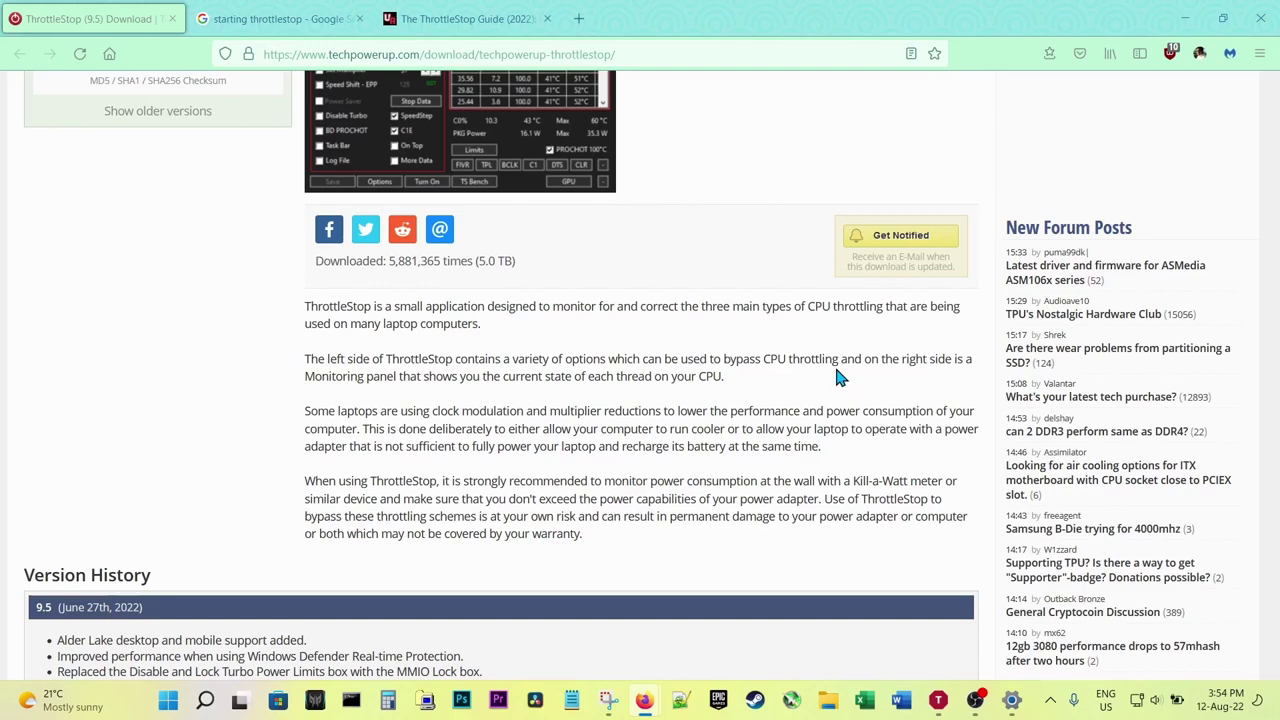
scroll(838, 377, "up", 4)
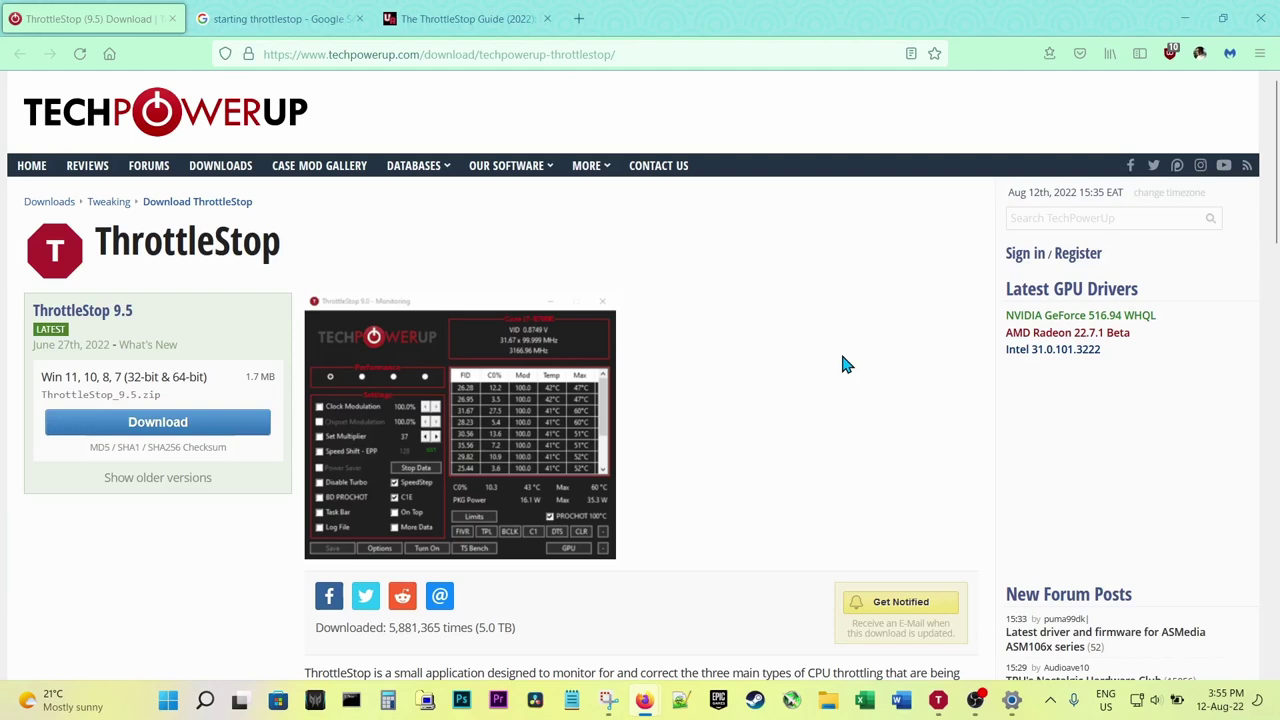
- Scroll down through the ThrottleStop 9.5 version history on TechPowerUp and back up
scroll(755, 437, "down", 3)
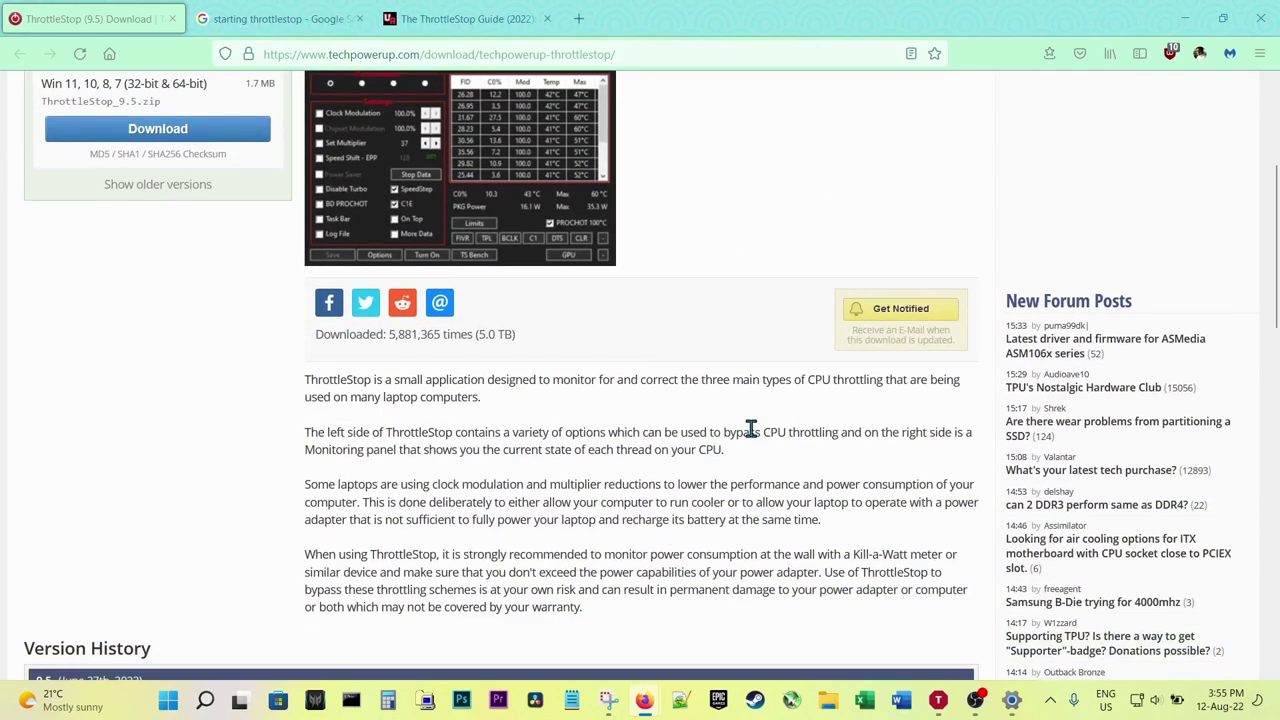
scroll(753, 432, "down", 2)
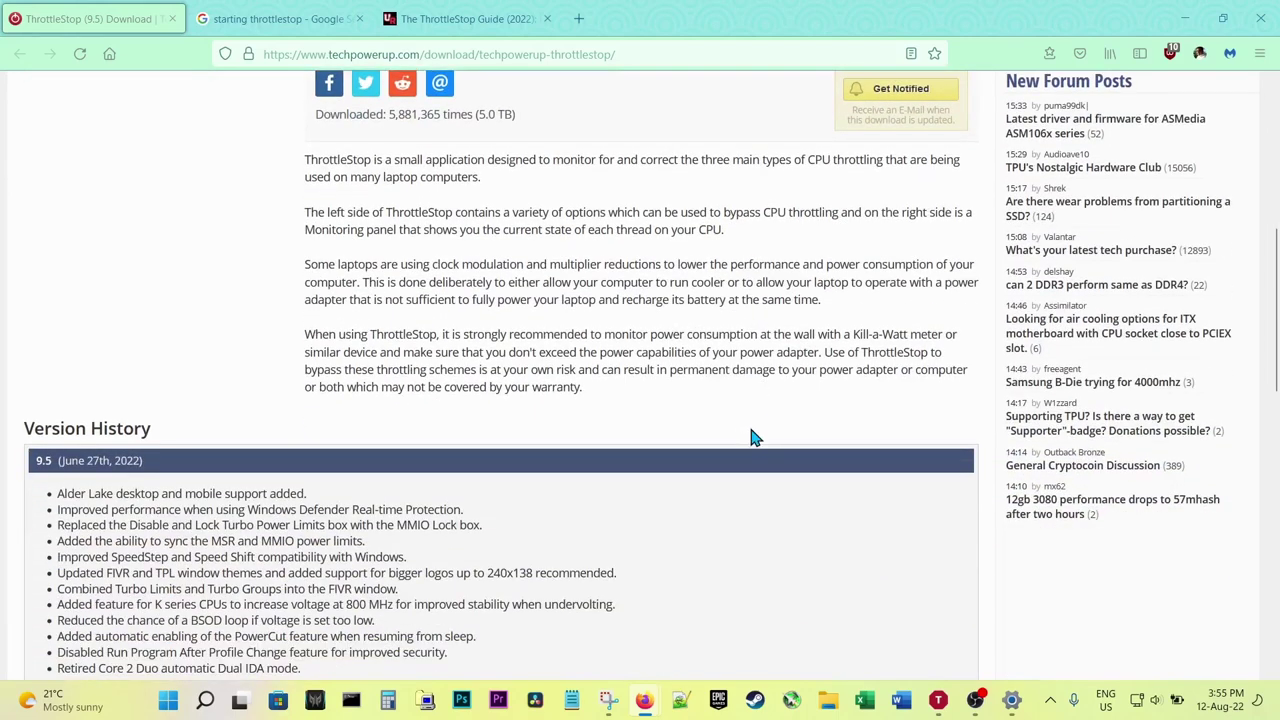
scroll(755, 437, "down", 2)
scroll(755, 437, "down", 2)
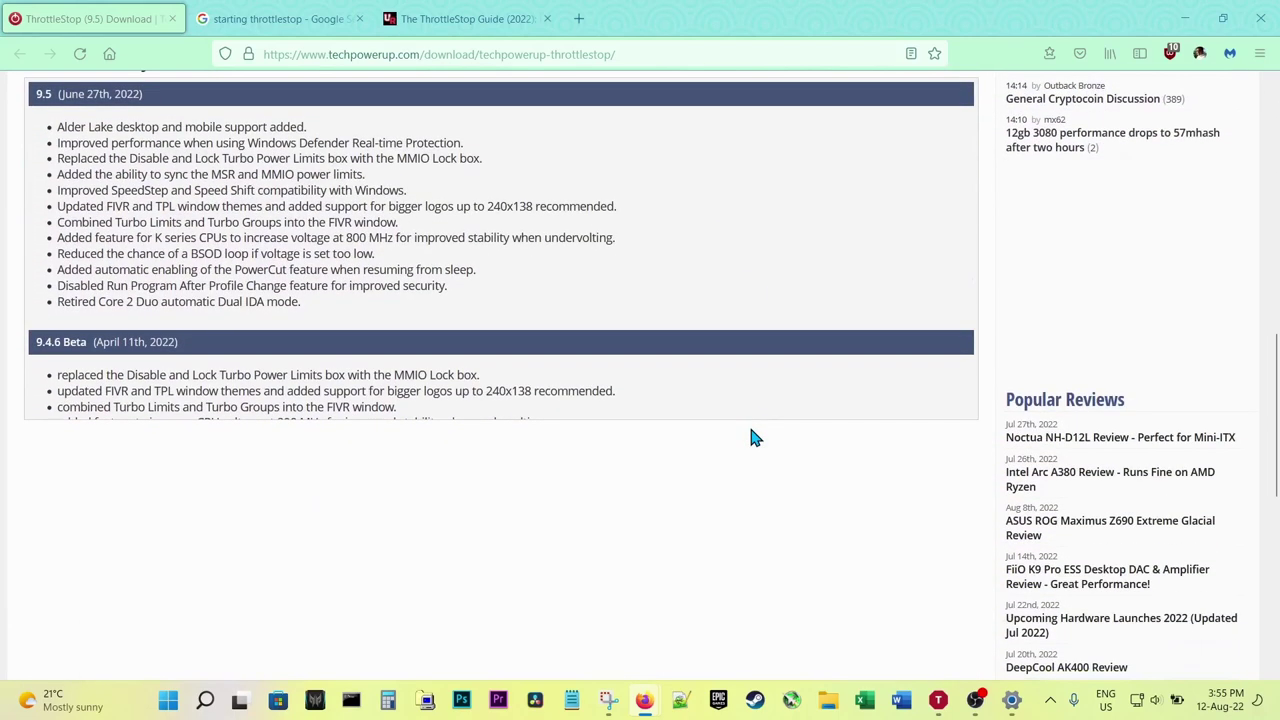
scroll(755, 437, "down", 1)
scroll(755, 437, "up", 7)
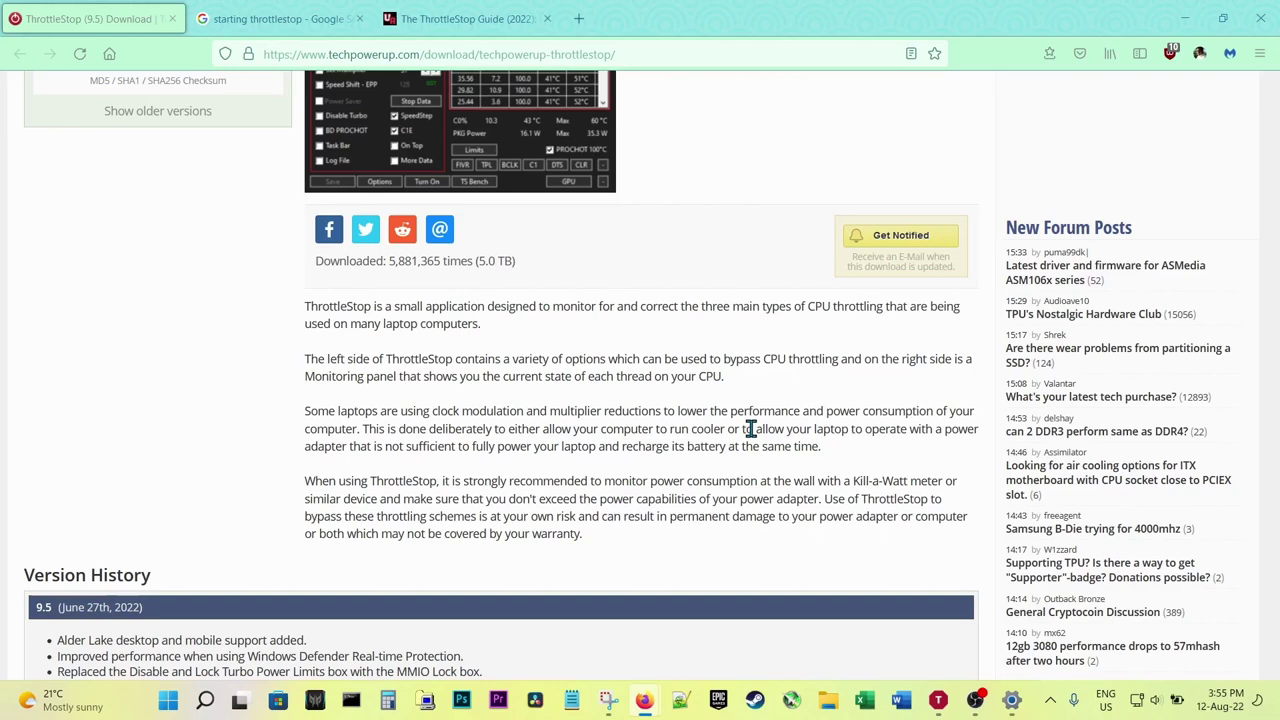
scroll(751, 428, "down", 2)
scroll(751, 428, "up", 4)
scroll(751, 428, "up", 1)
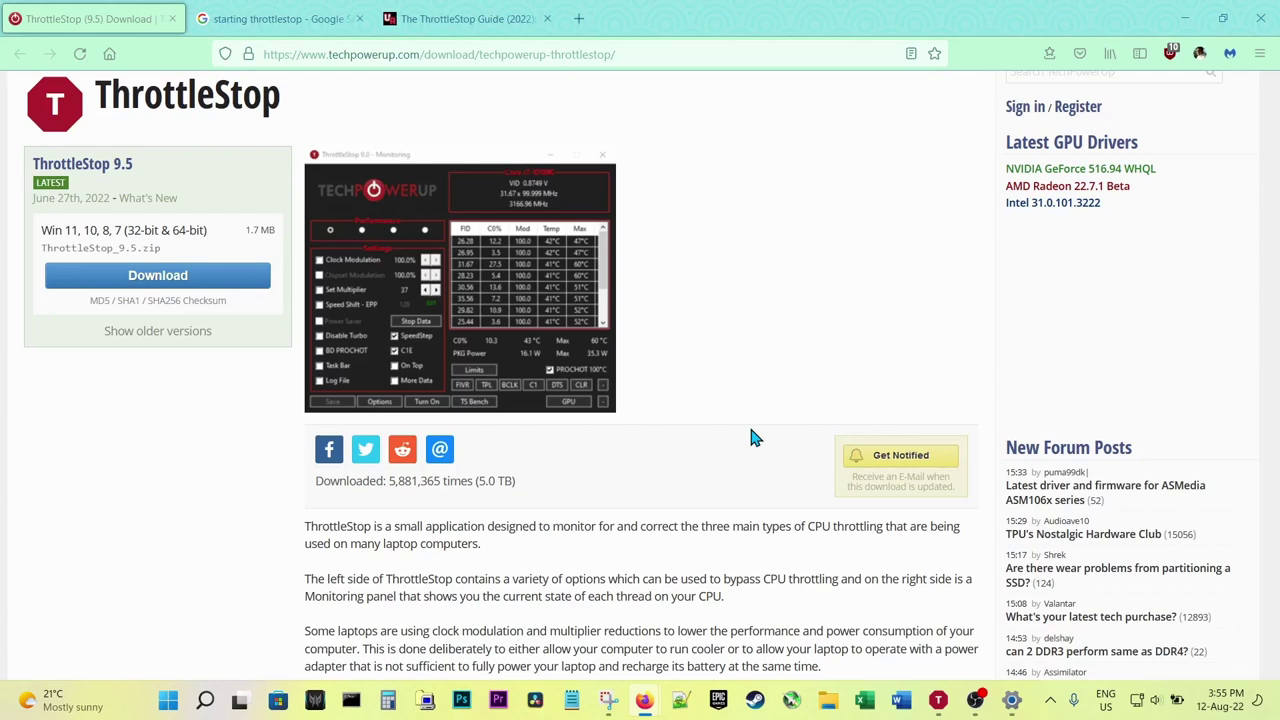
left_click(939, 704)
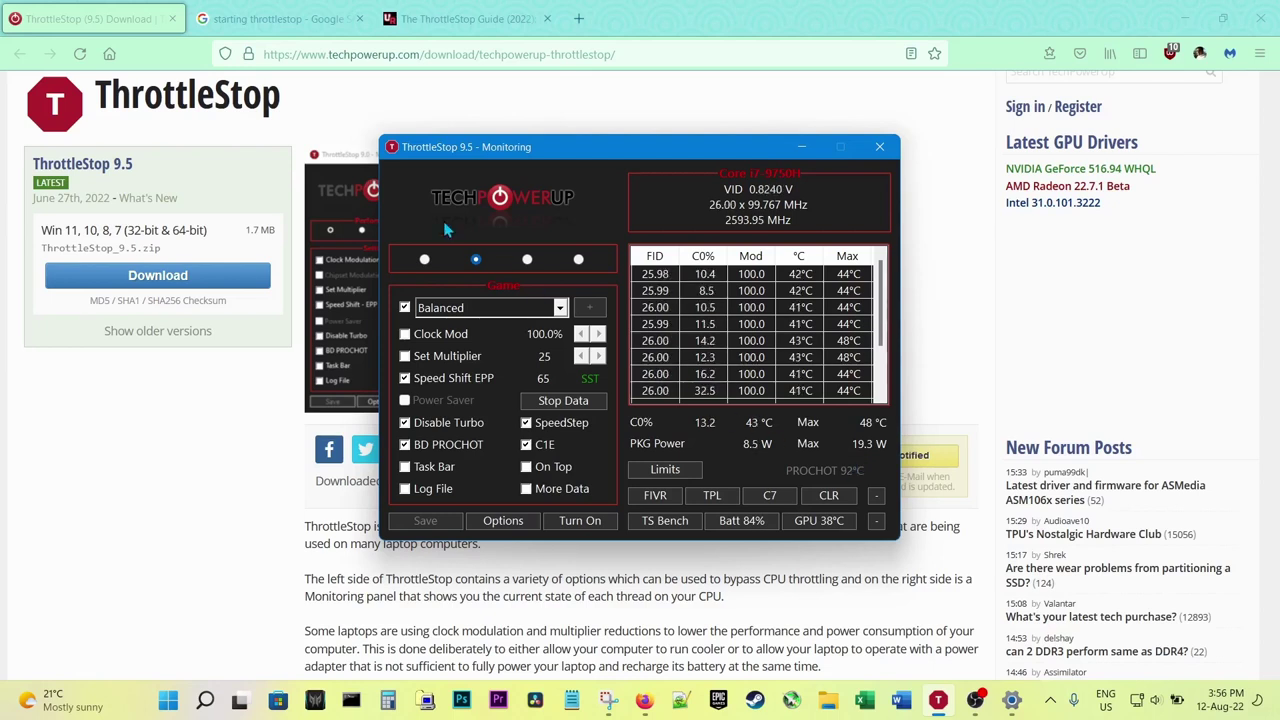
- Minimize ThrottleStop and select the full TechPowerUp download page address in Firefox
left_click(615, 104)
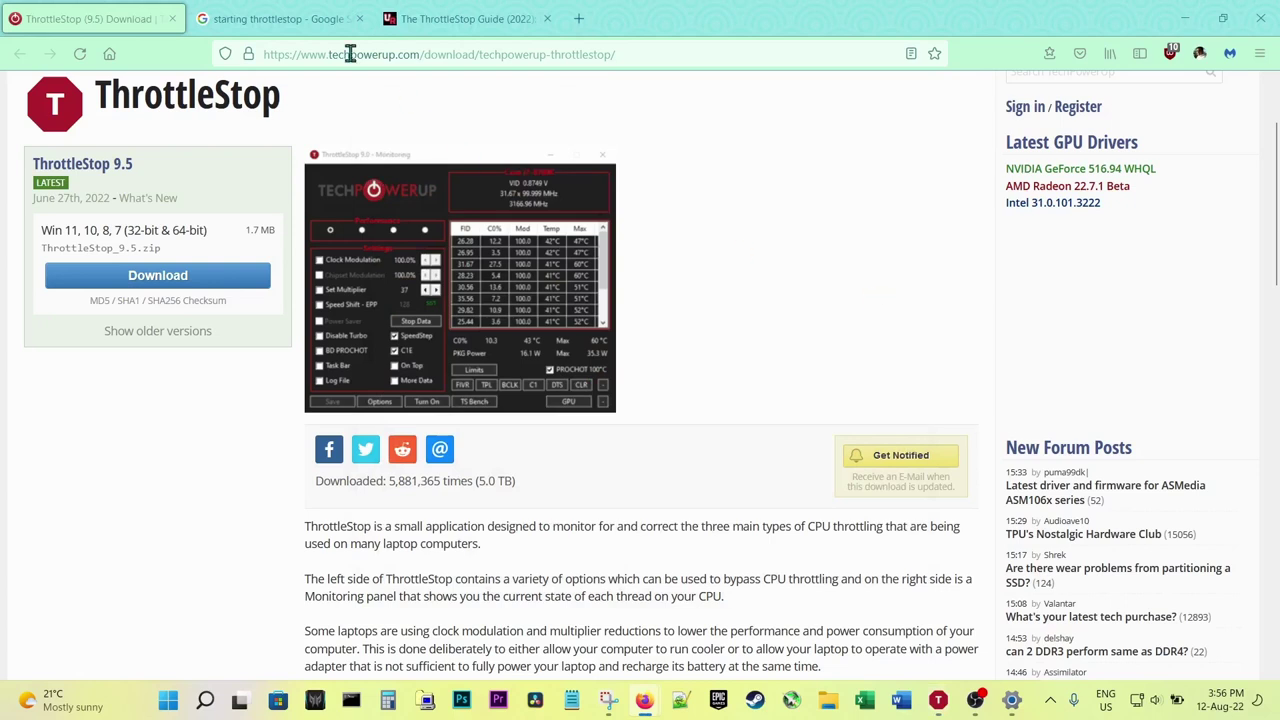
left_click_drag(626, 54, 478, 52)
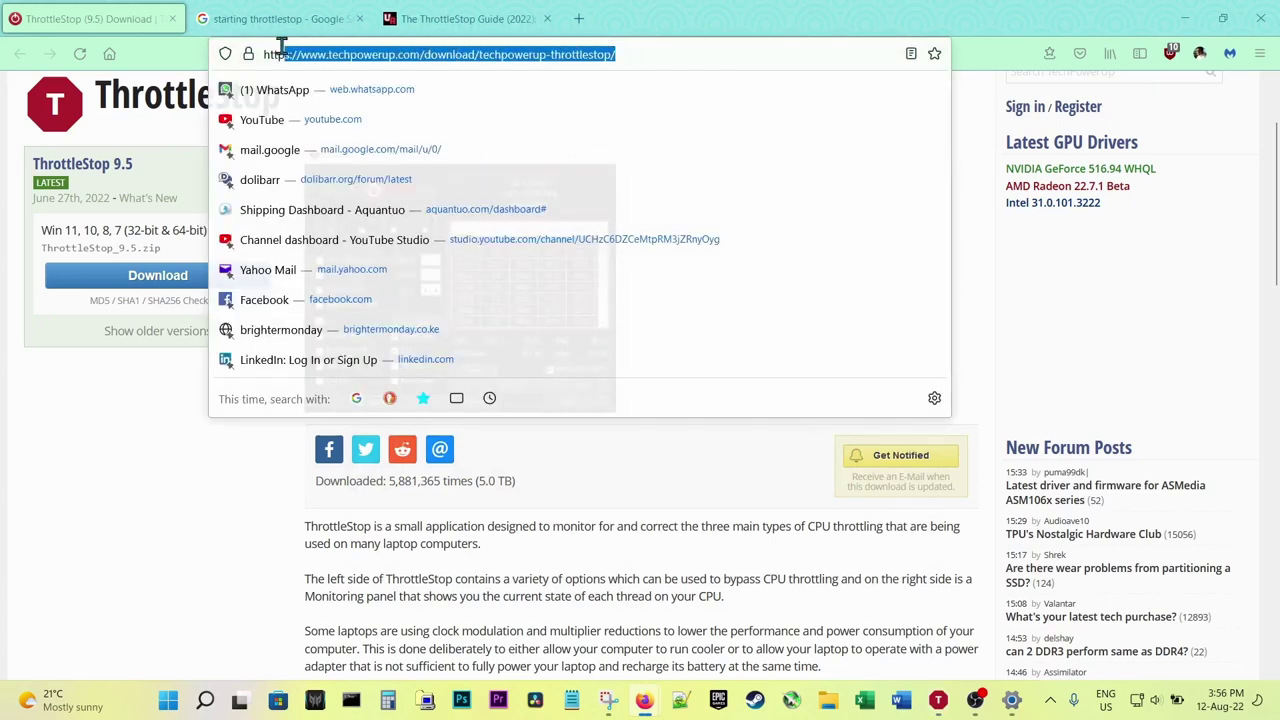
left_click_drag(277, 47, 262, 50)
key("Escape")
scroll(845, 252, "up", 1)
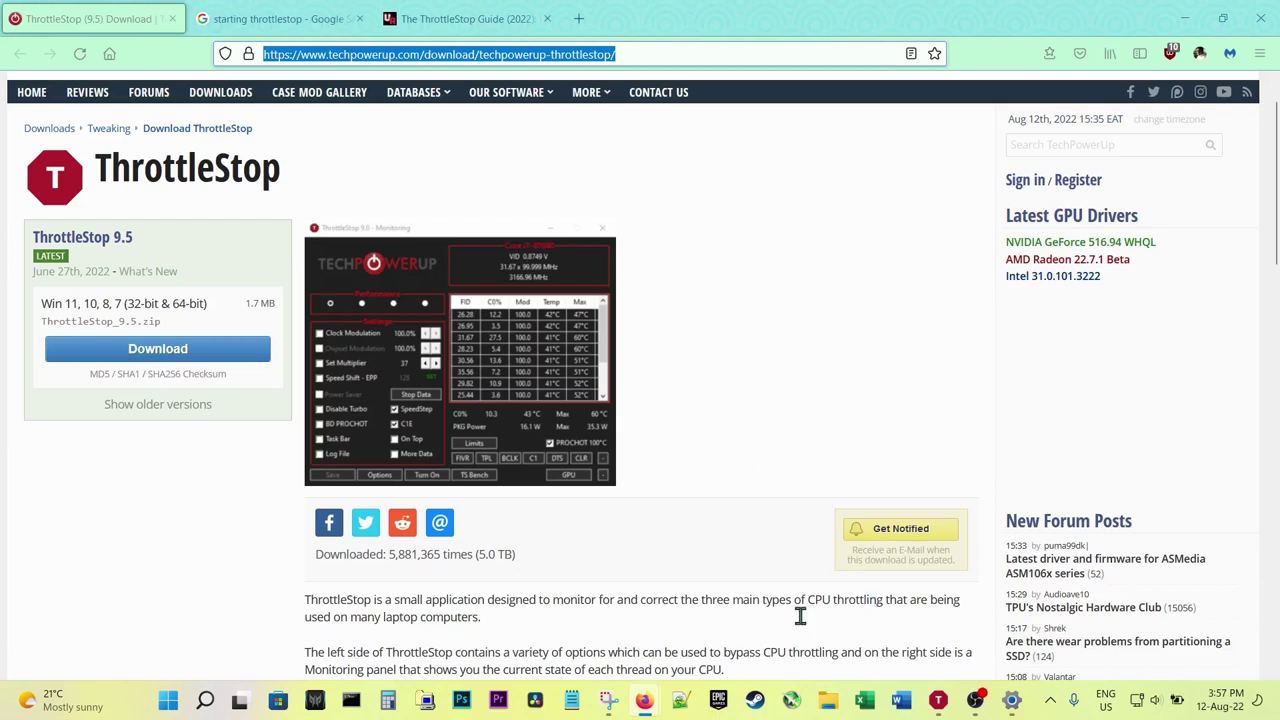
- Minimize the Snipping Tool capture of ThrottleStop's risk warning to reveal the monitoring window
left_click(610, 699)
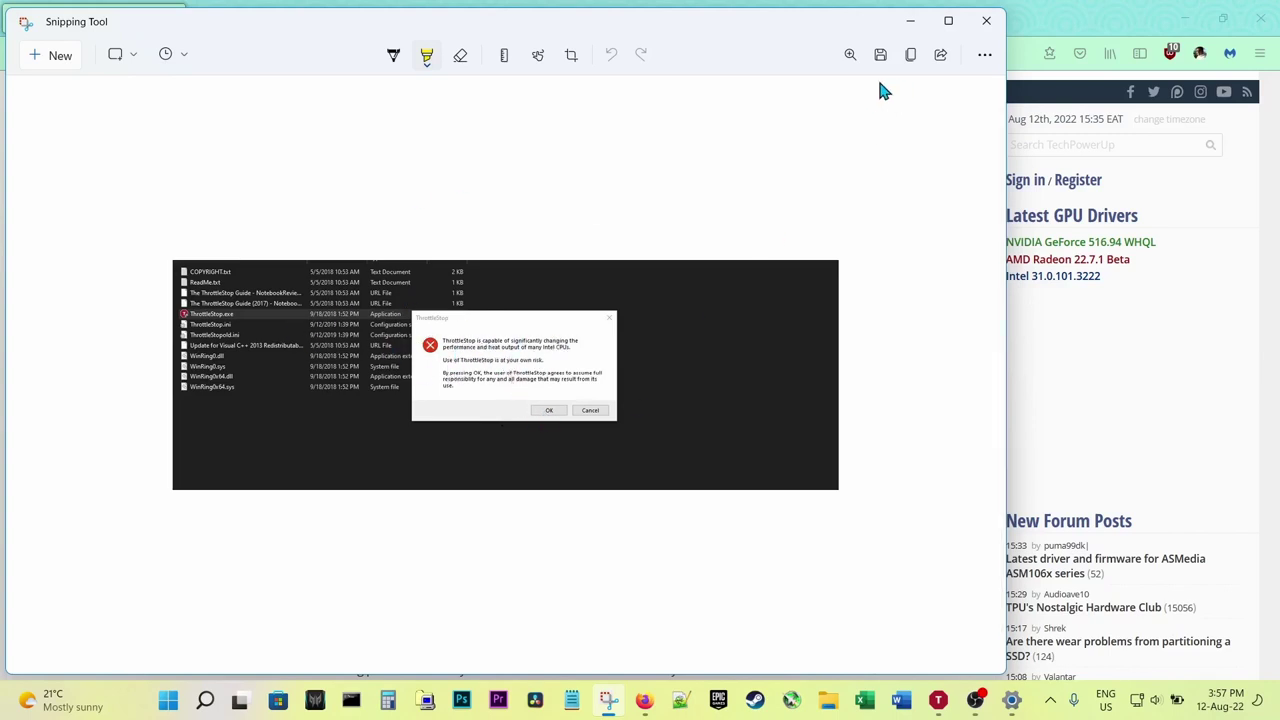
left_click(912, 22)
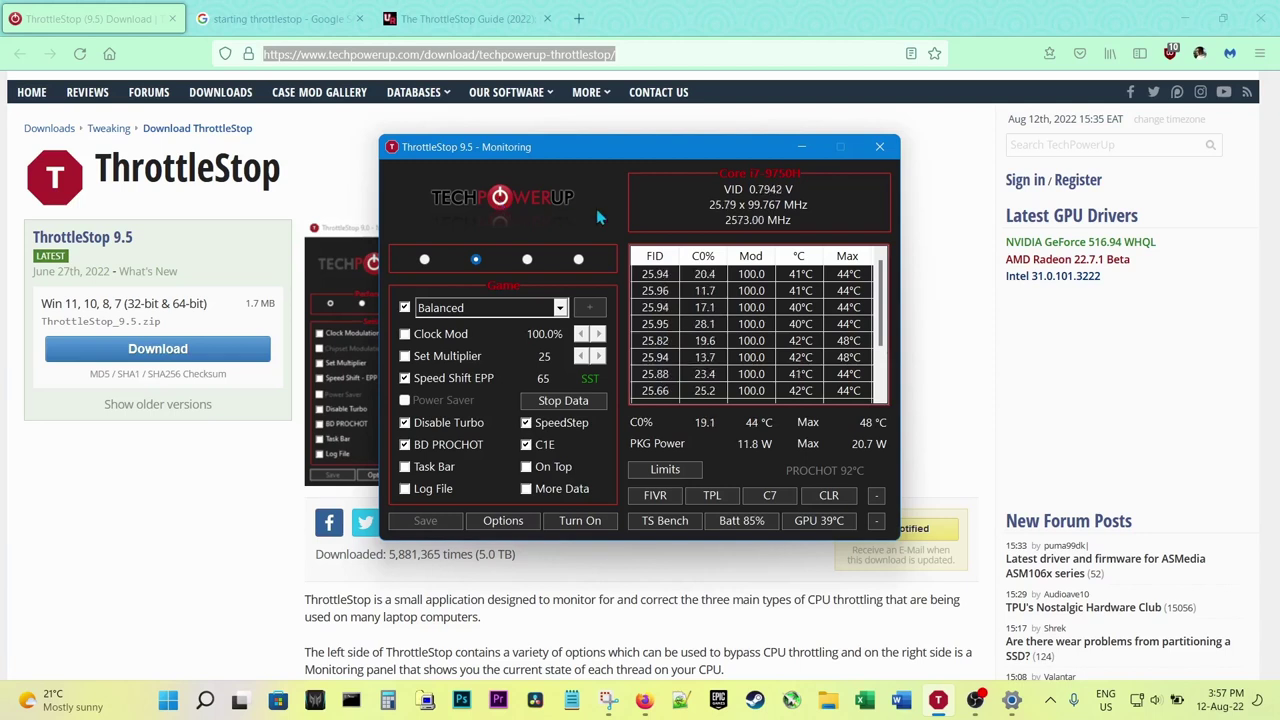
mouse_move(657, 157)
left_mouse_down()
mouse_move(625, 179)
mouse_move(657, 165)
left_mouse_up()
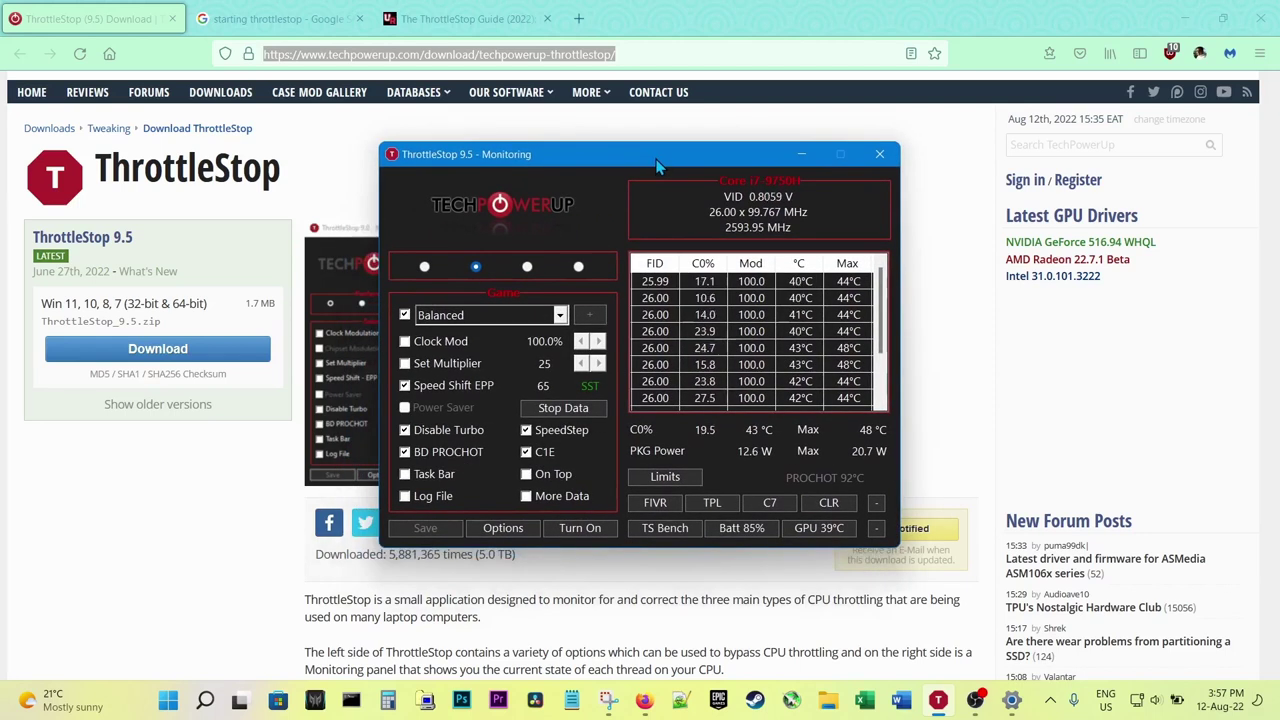
left_click(561, 316)
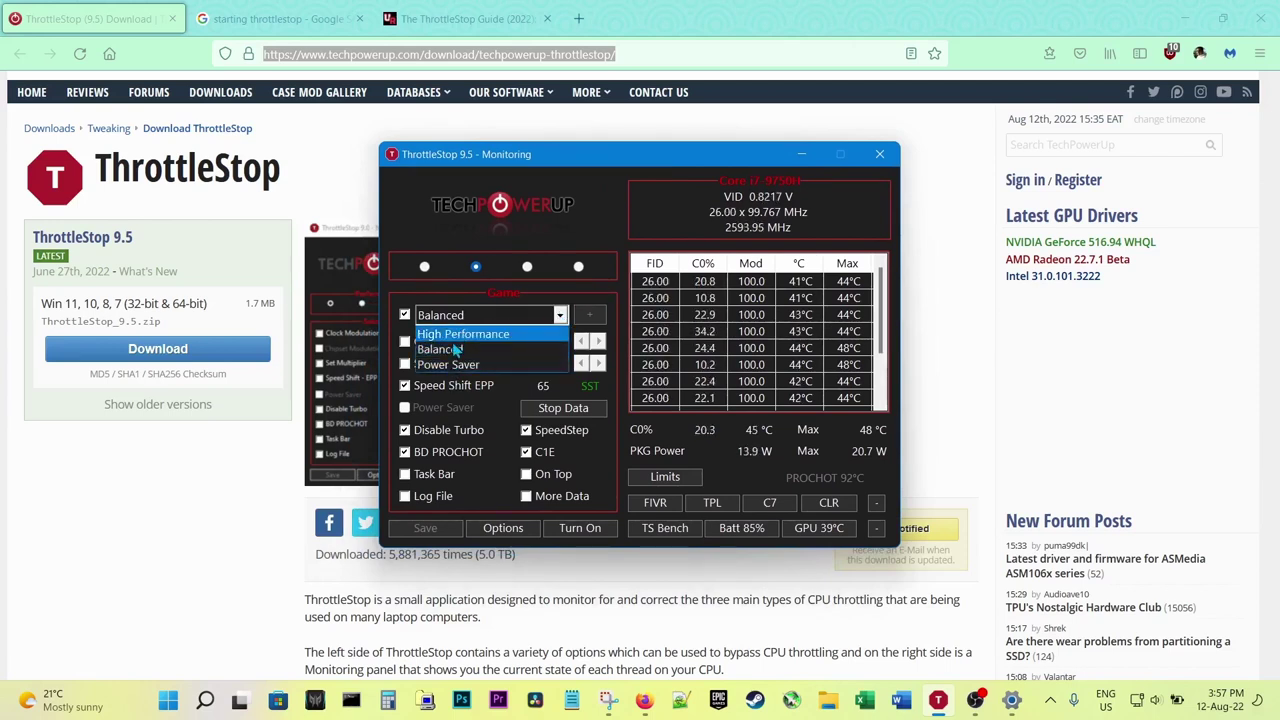
left_click(500, 278)
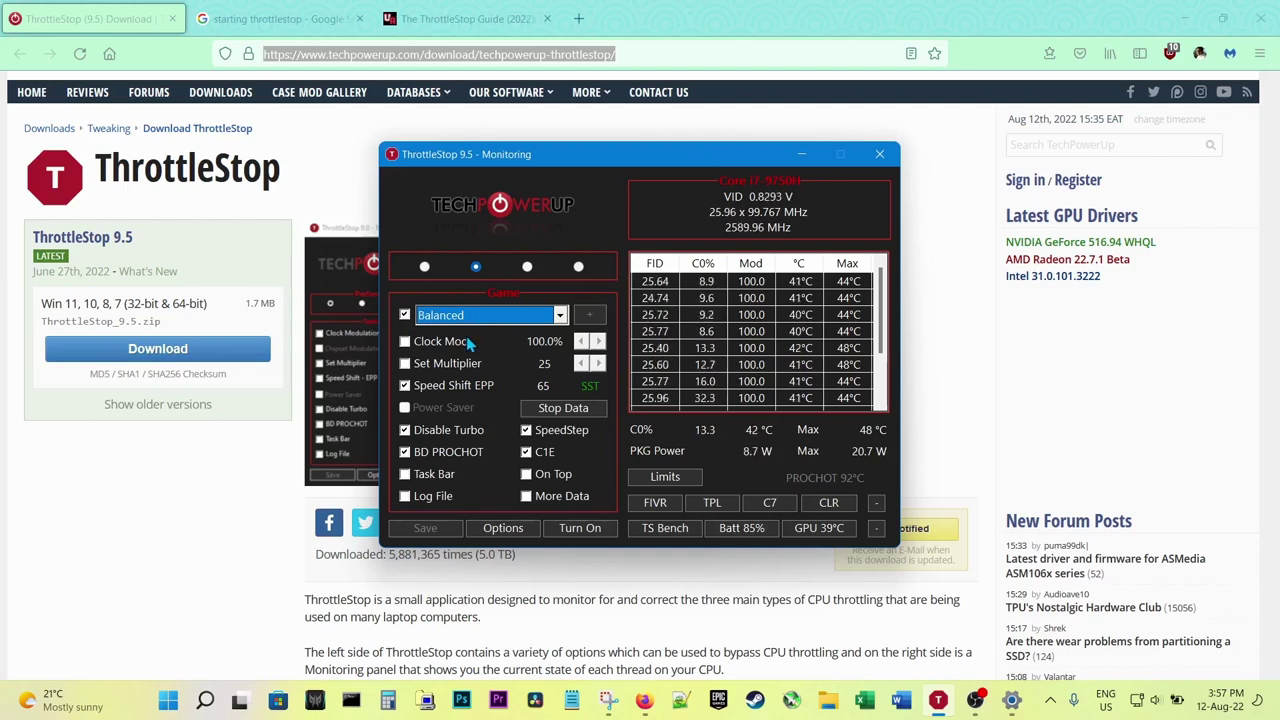
left_click(560, 315)
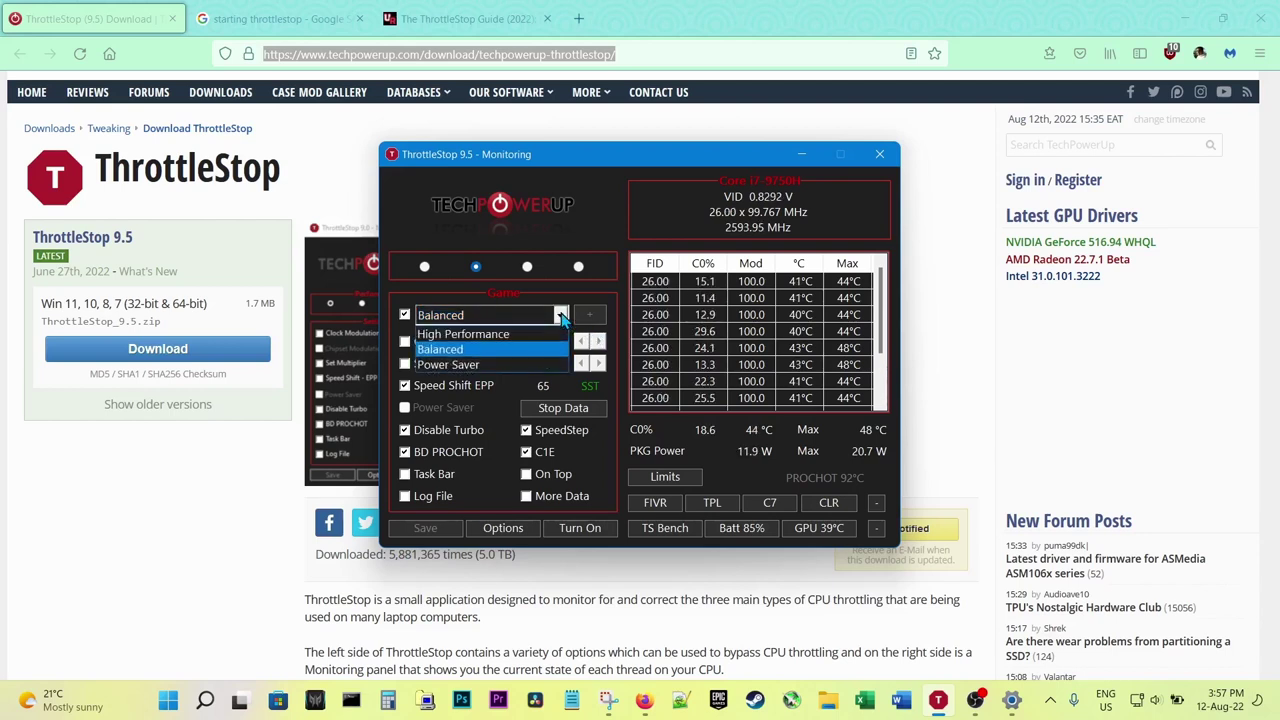
left_click(600, 222)
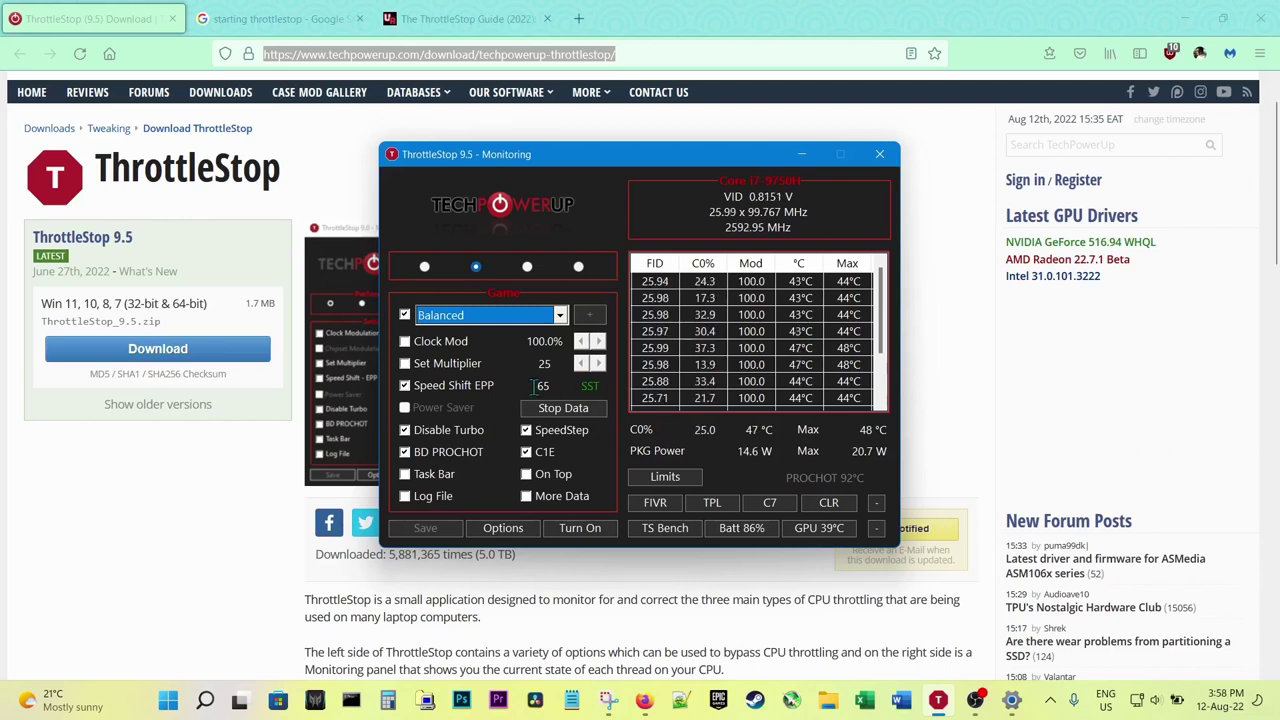
left_click_drag(549, 386, 545, 388)
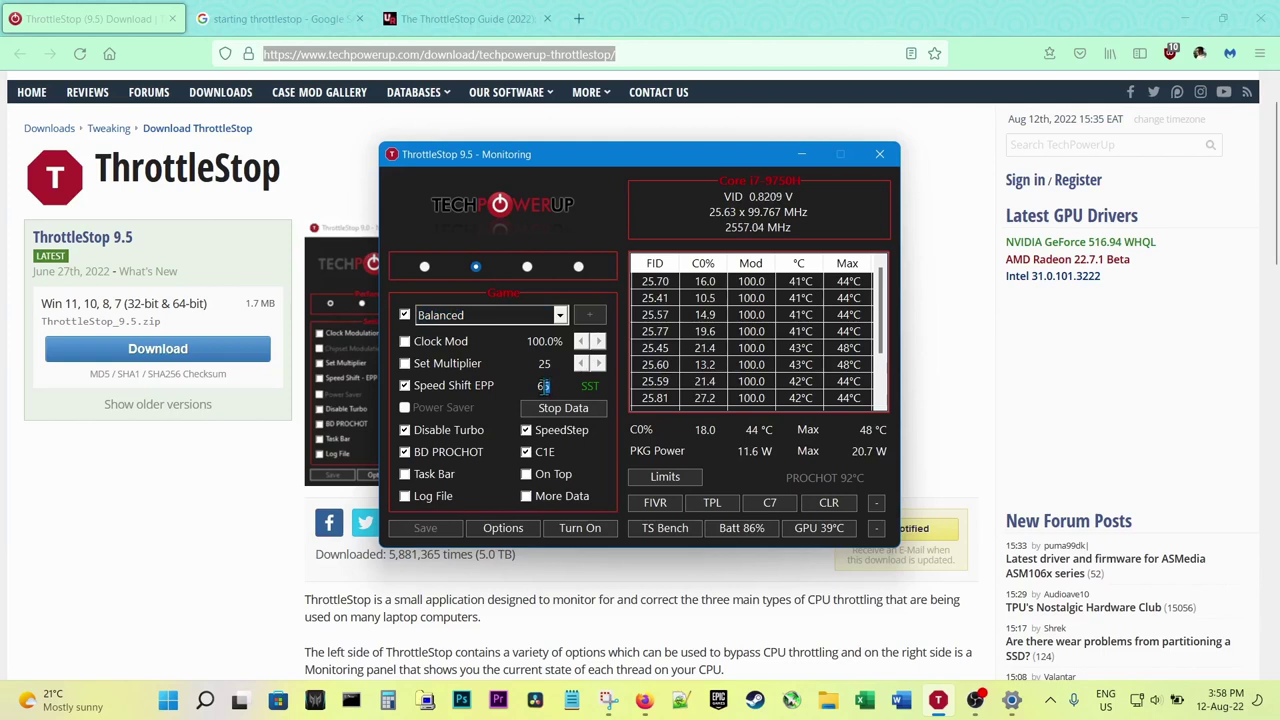
double_click(544, 388)
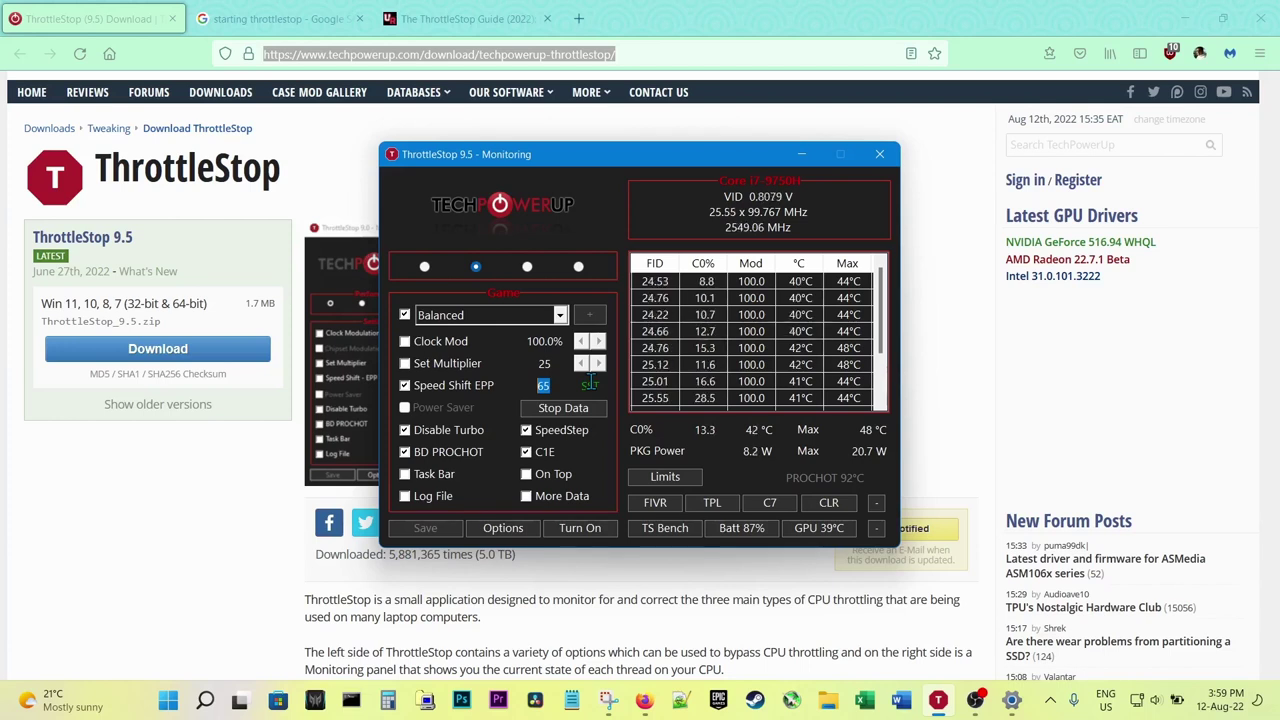
left_click(405, 385)
left_click(405, 386)
double_click(540, 386)
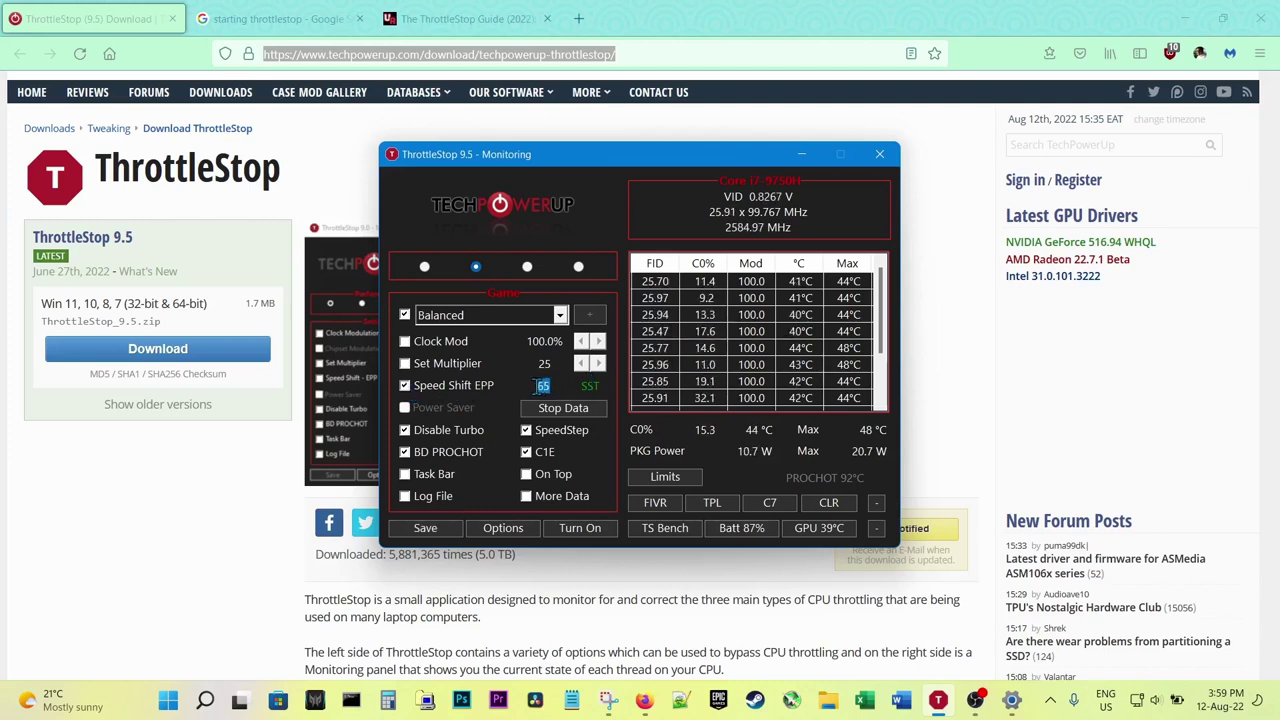
type("255")
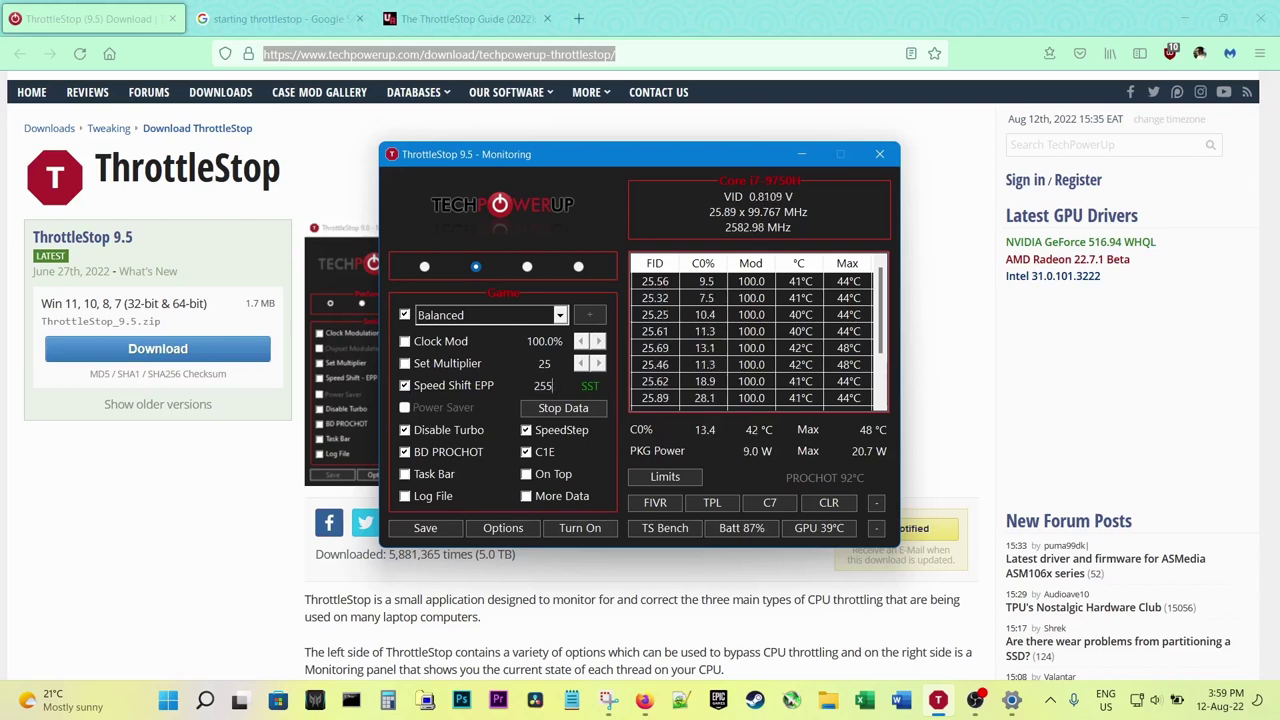
key("BackSpace")
key("BackSpace")
key("BackSpace")
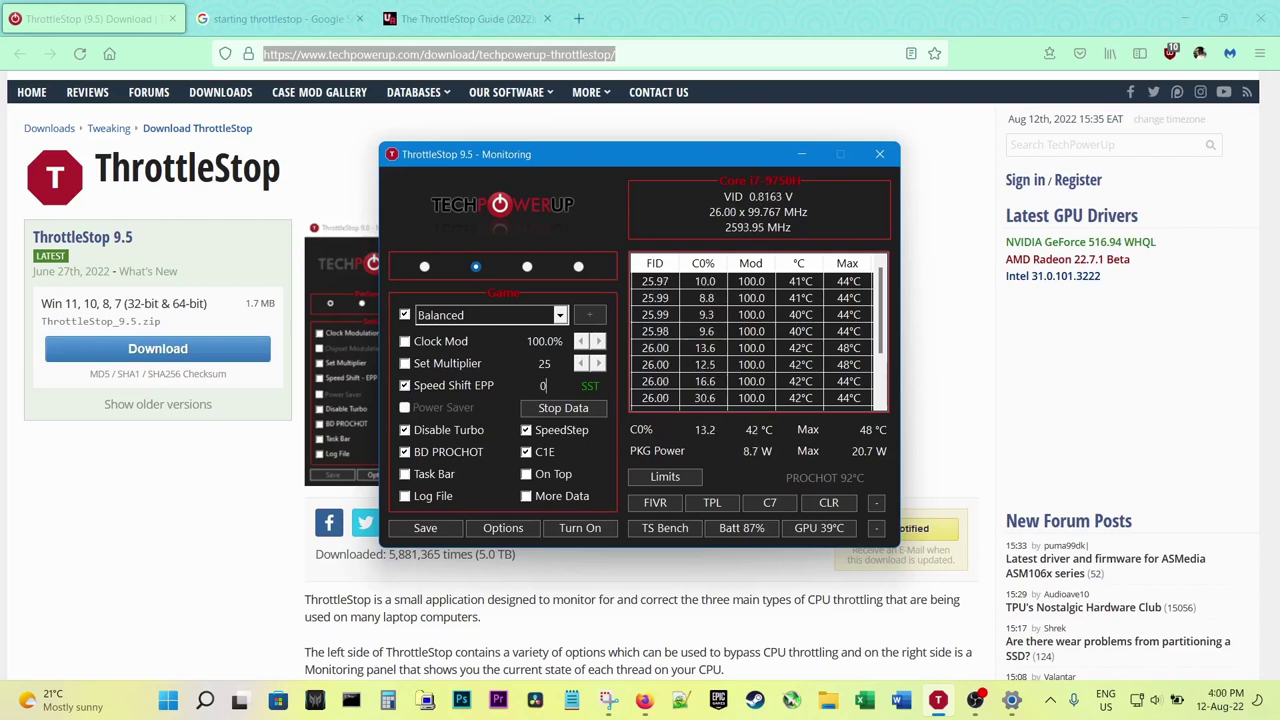
type("65")
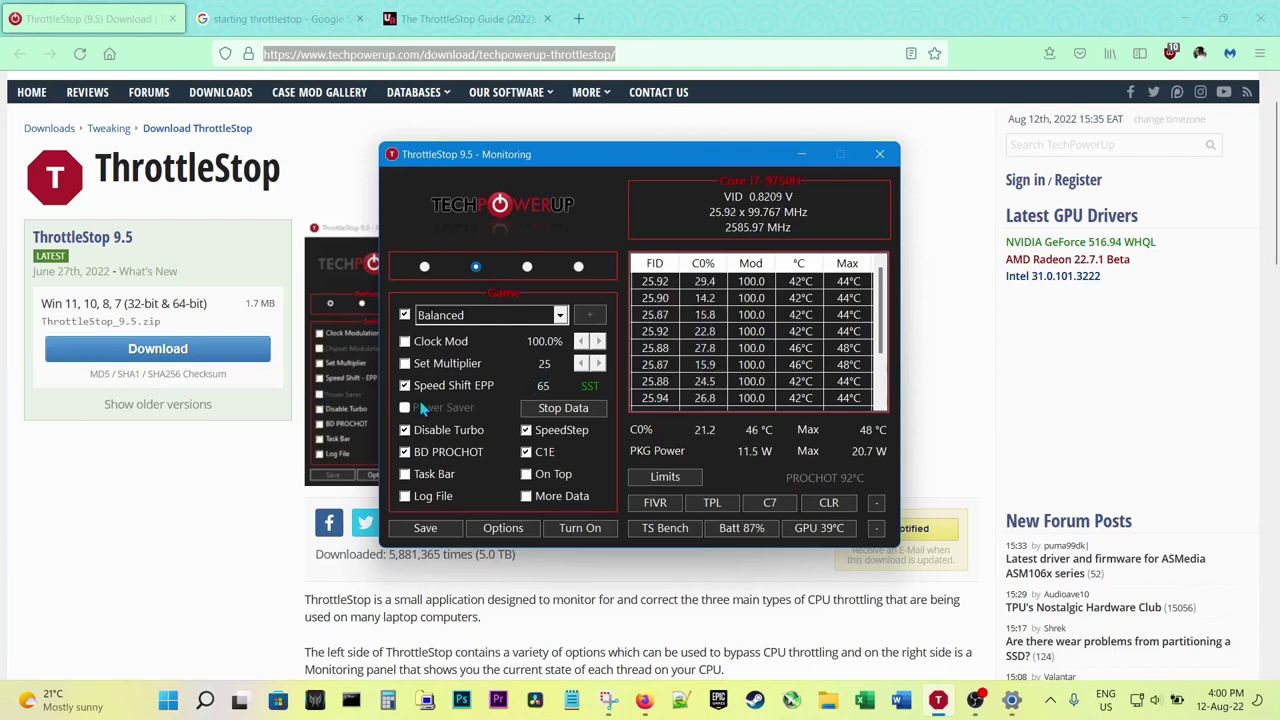
- Save the Game profile using the Save button at the bottom of ThrottleStop
left_click(424, 534)
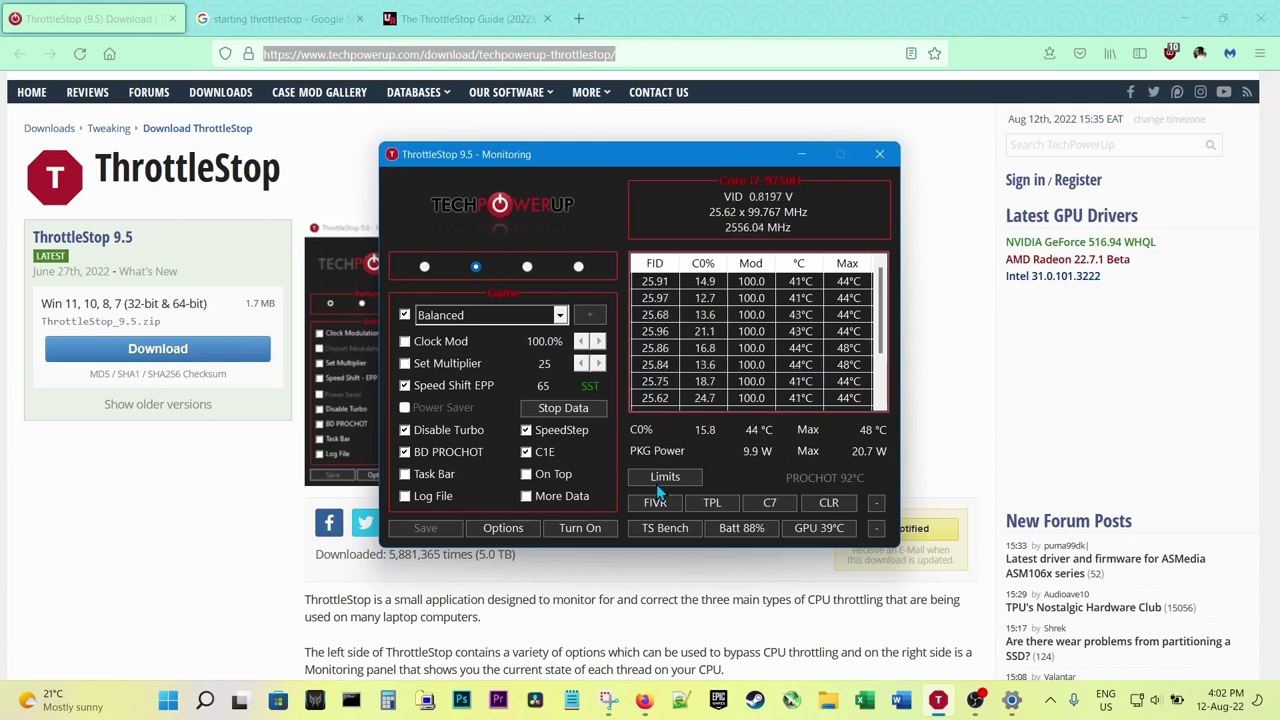
left_click(662, 480)
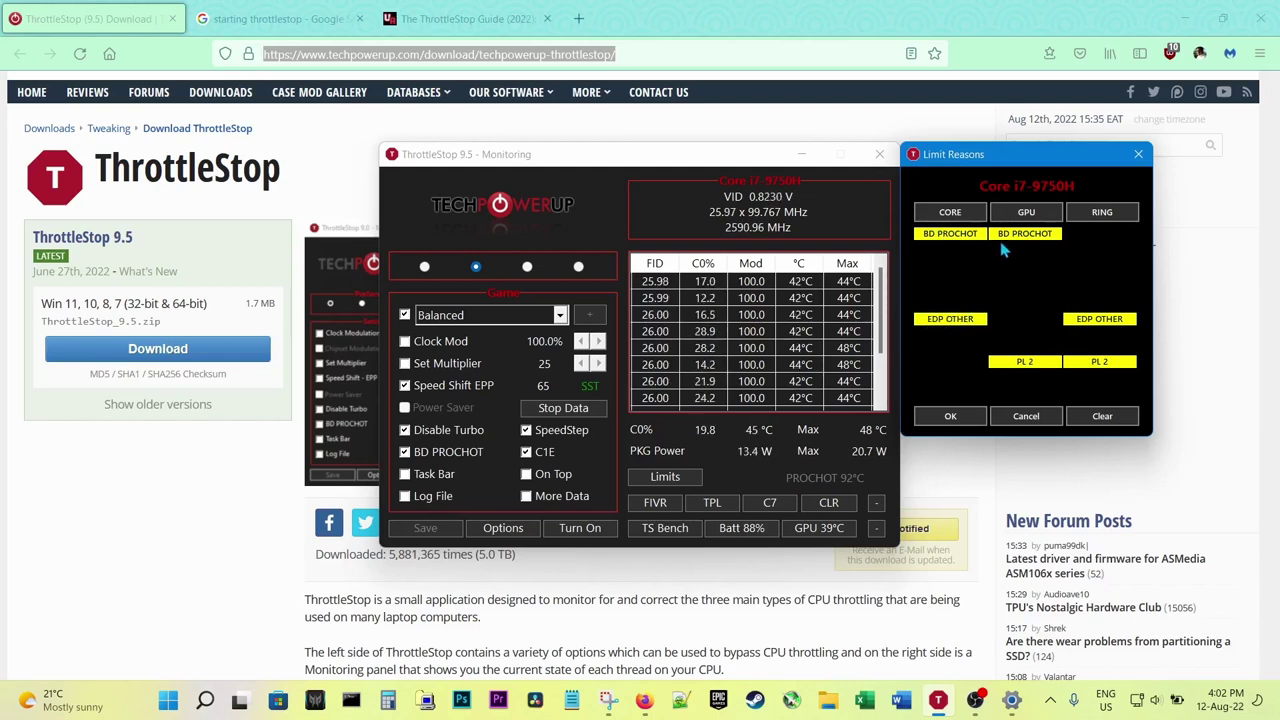
left_click(1138, 154)
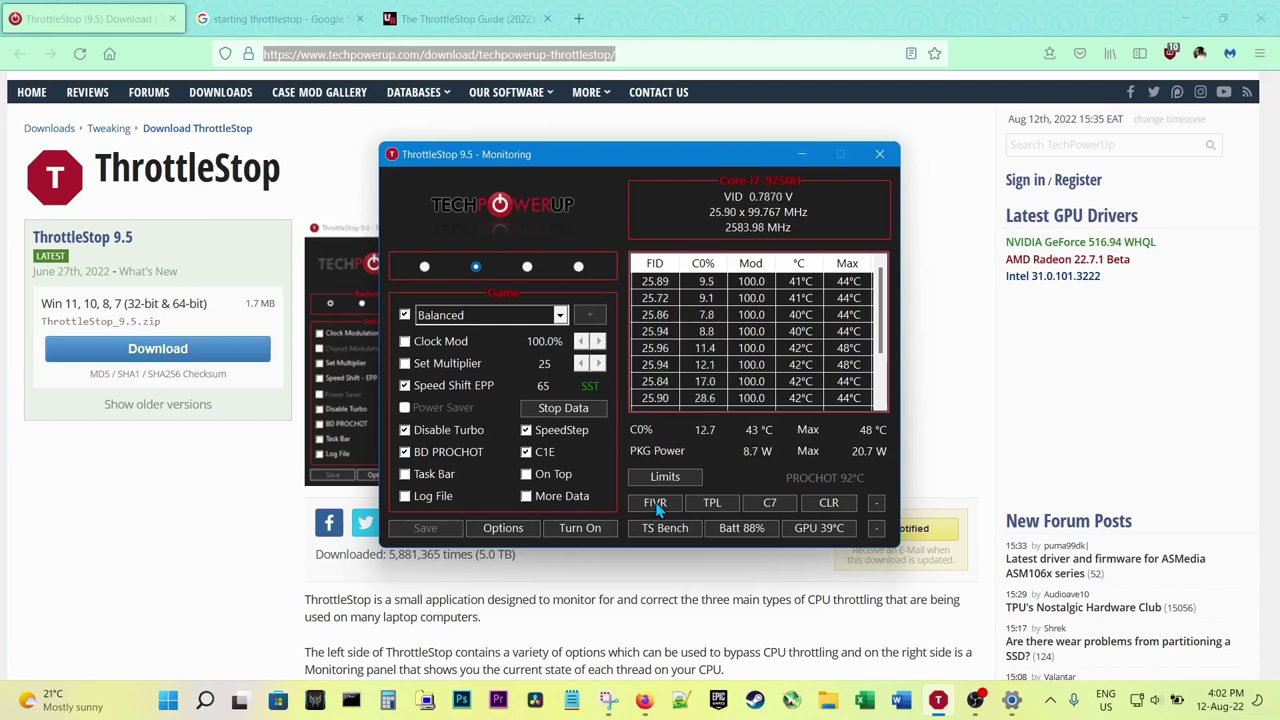
left_click(655, 504)
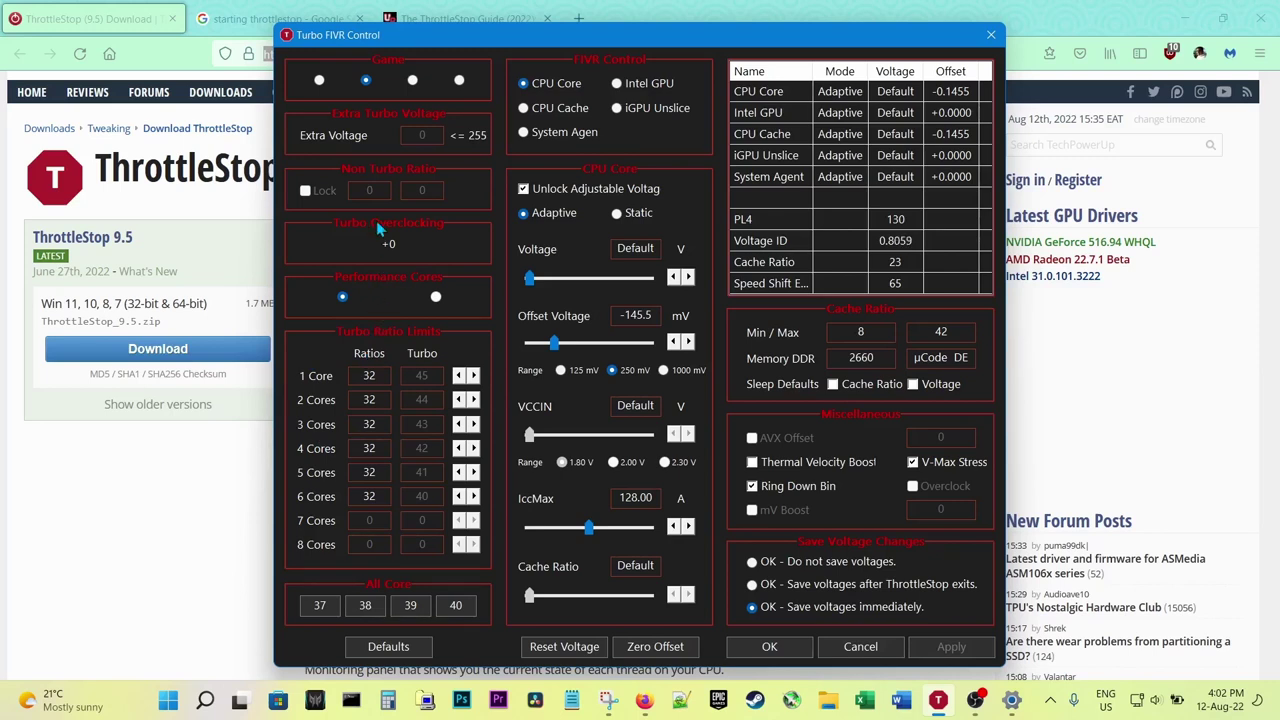
left_click(991, 34)
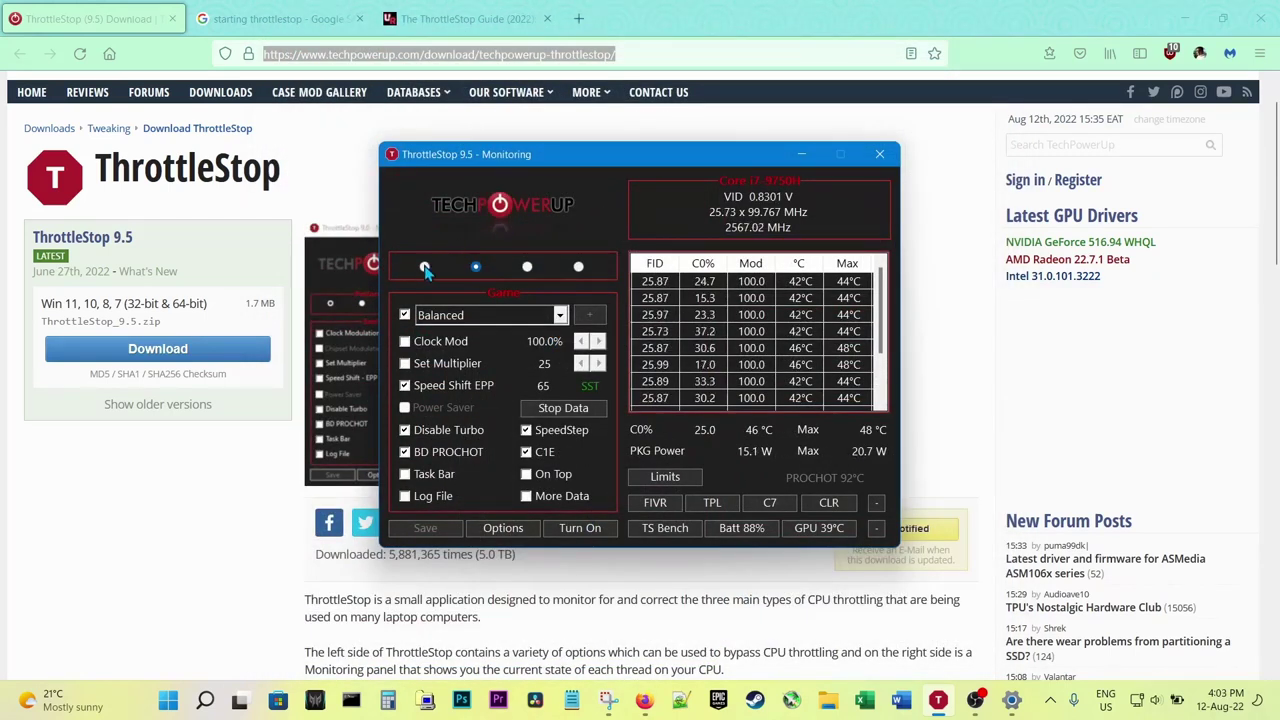
left_click(425, 268)
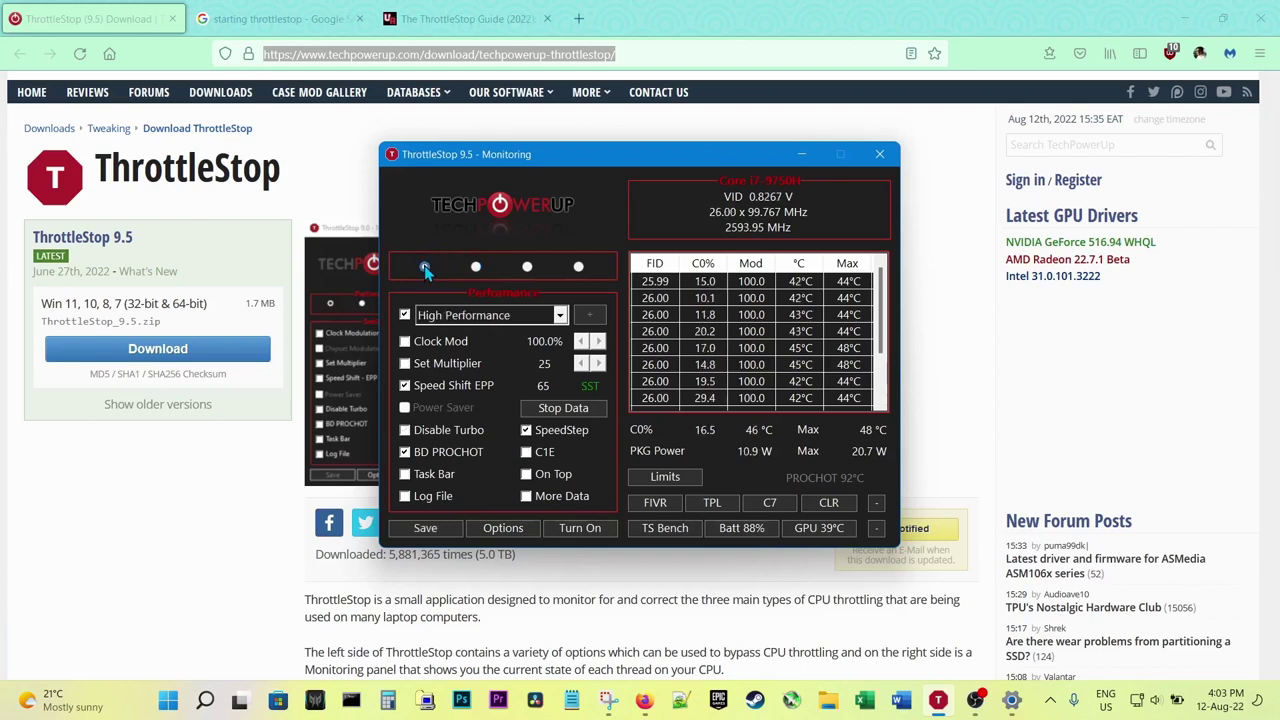
left_click(476, 268)
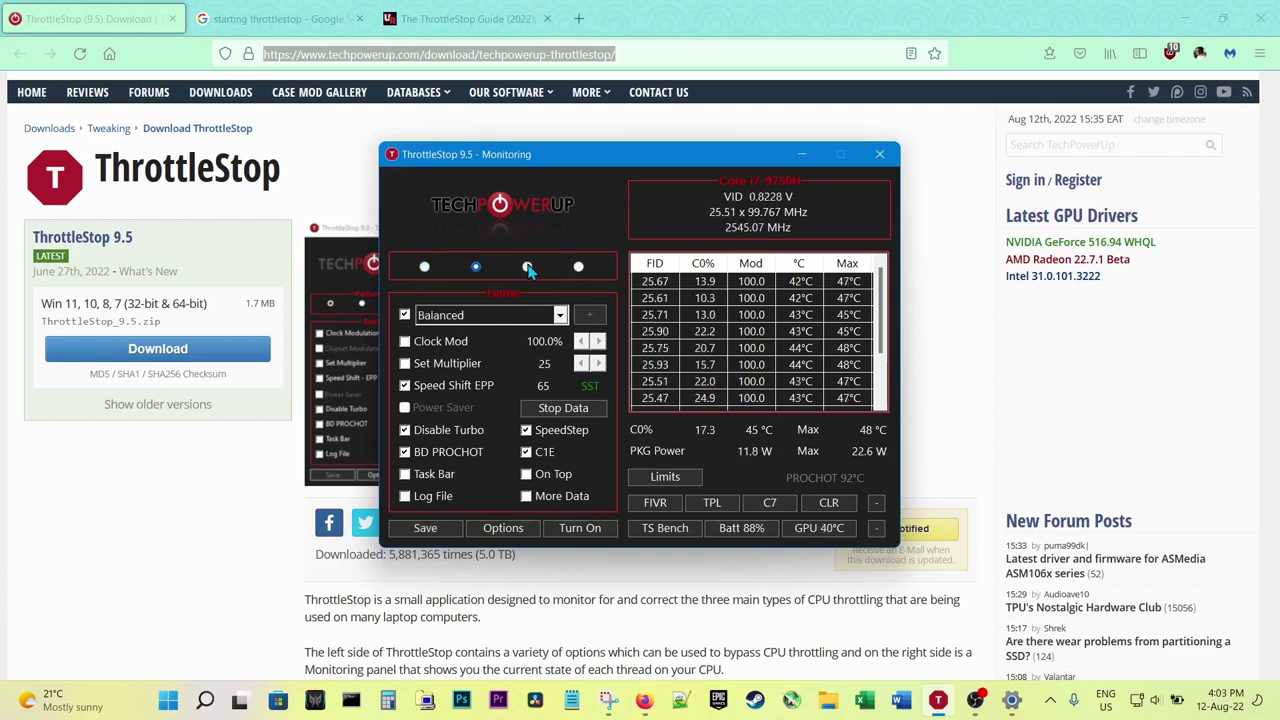
left_click(527, 268)
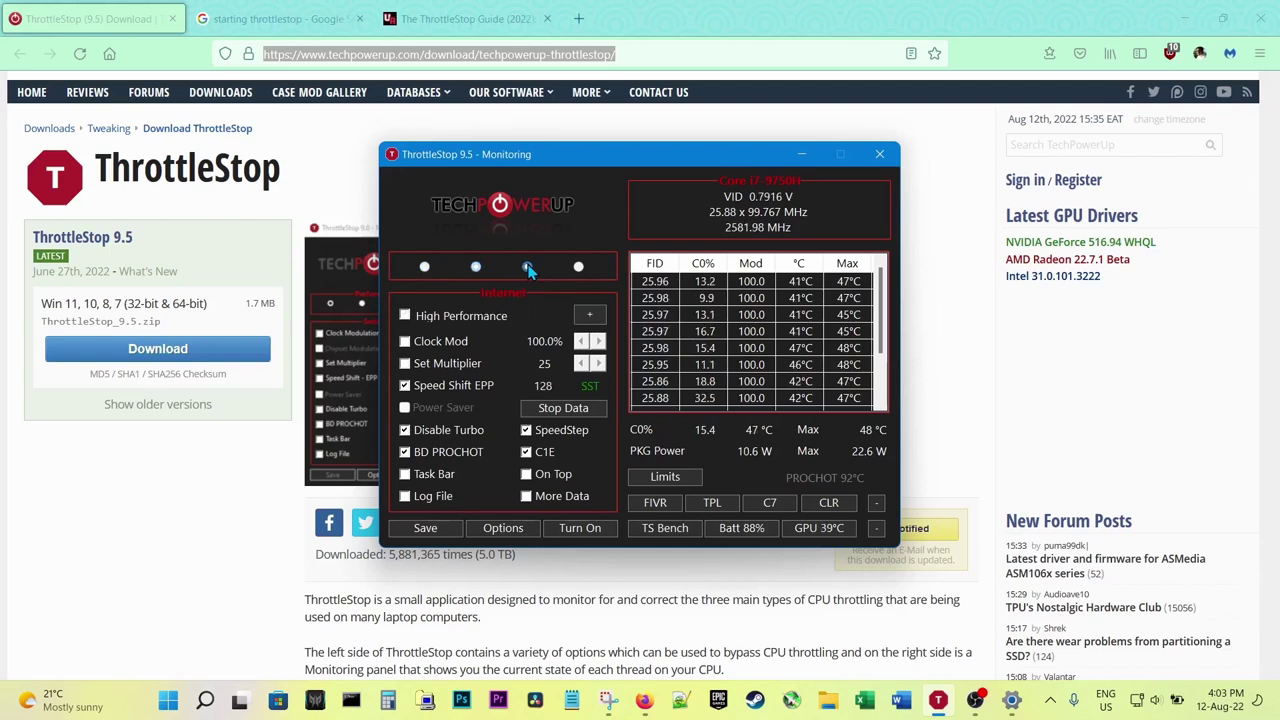
left_click(579, 267)
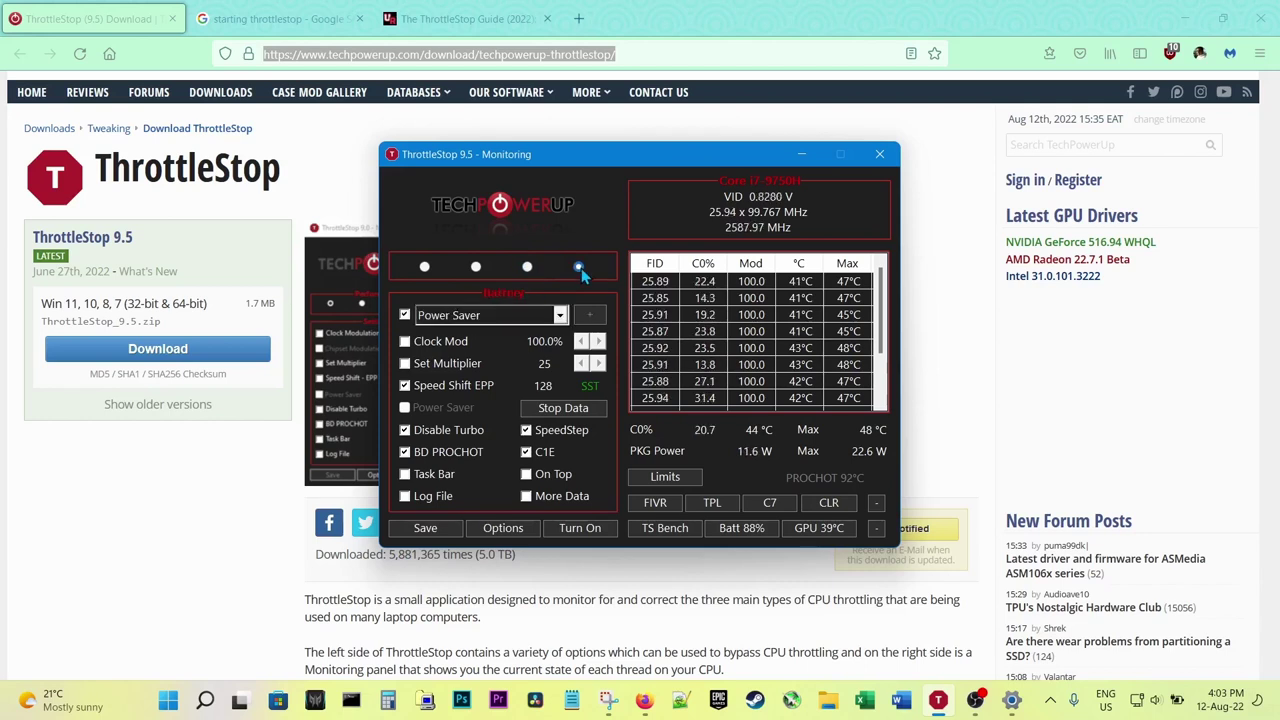
left_click(477, 267)
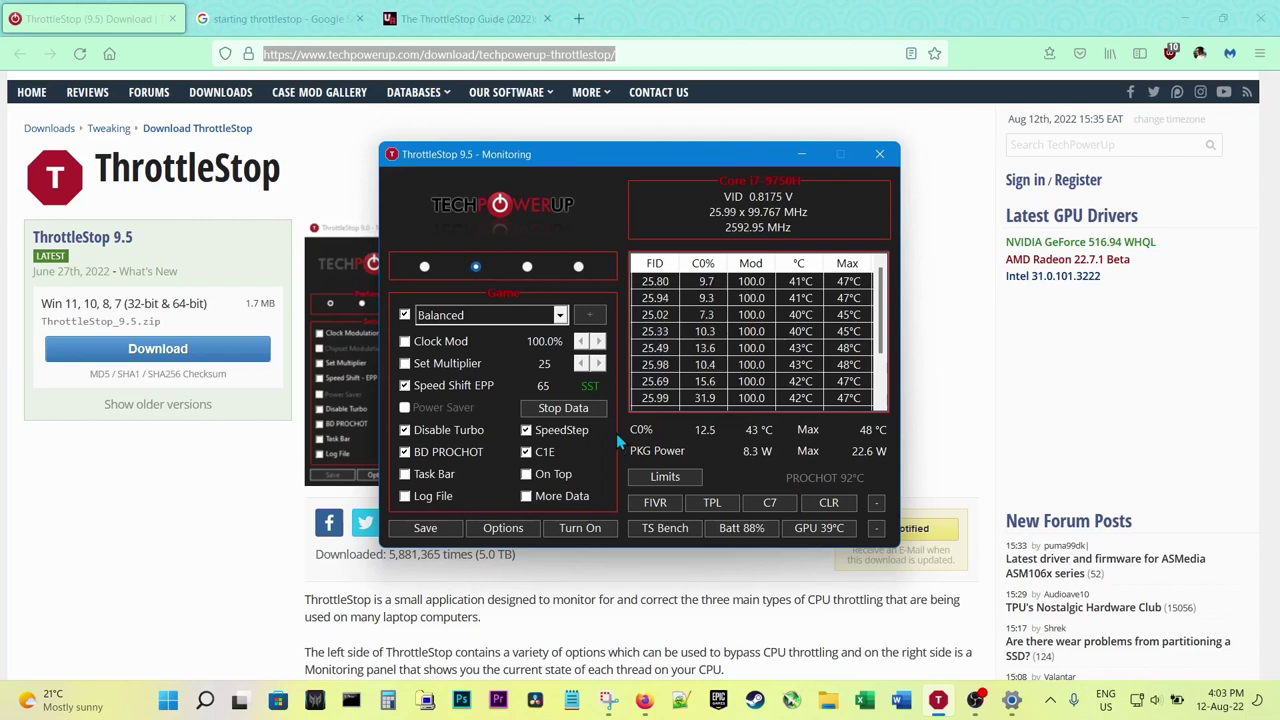
left_click(426, 528)
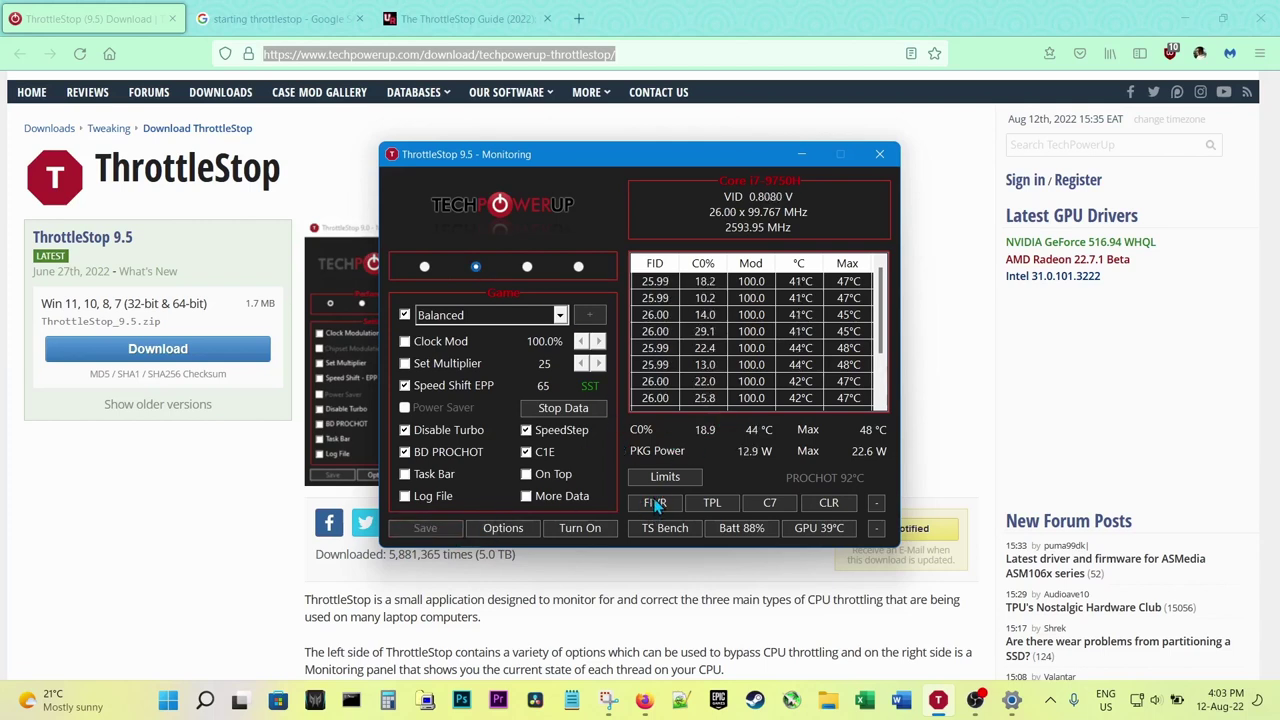
- Open Turbo FIVR Control, inspect the per-core turbo ratios, and drag the window down-right
left_click(655, 503)
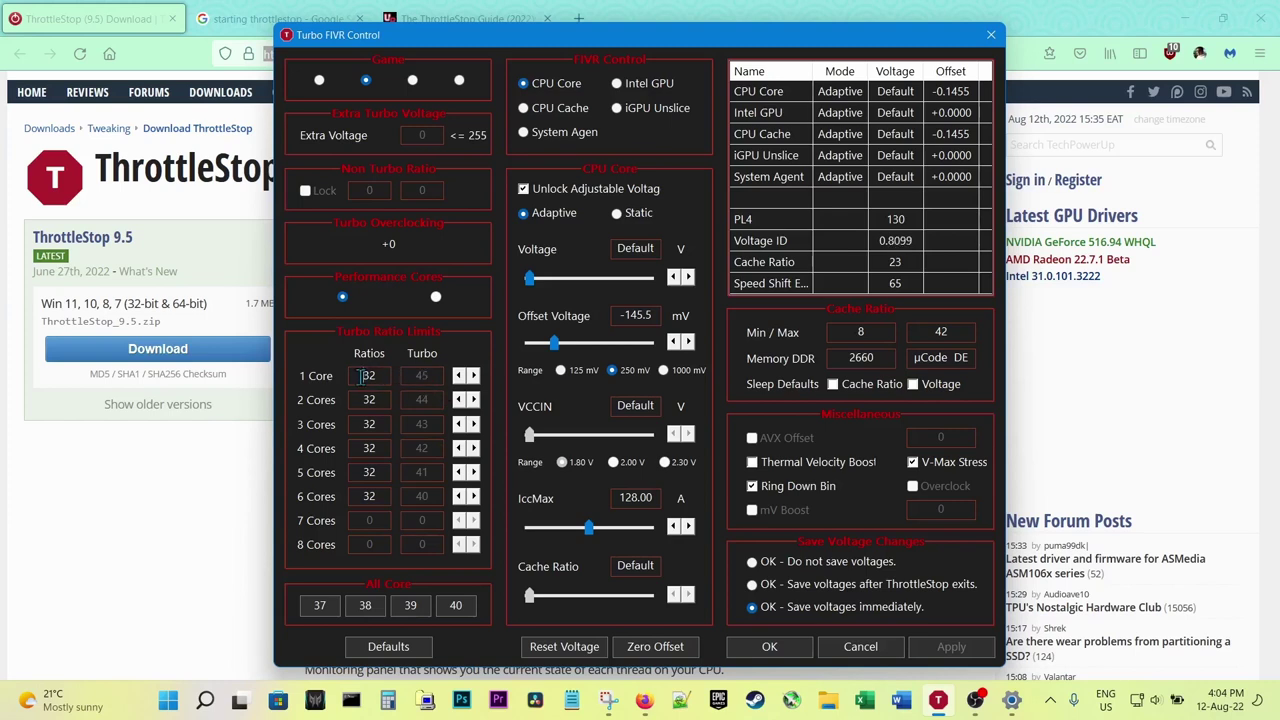
left_click_drag(384, 378, 343, 385)
left_click(377, 398)
double_click(370, 424)
left_click_drag(565, 49, 650, 314)
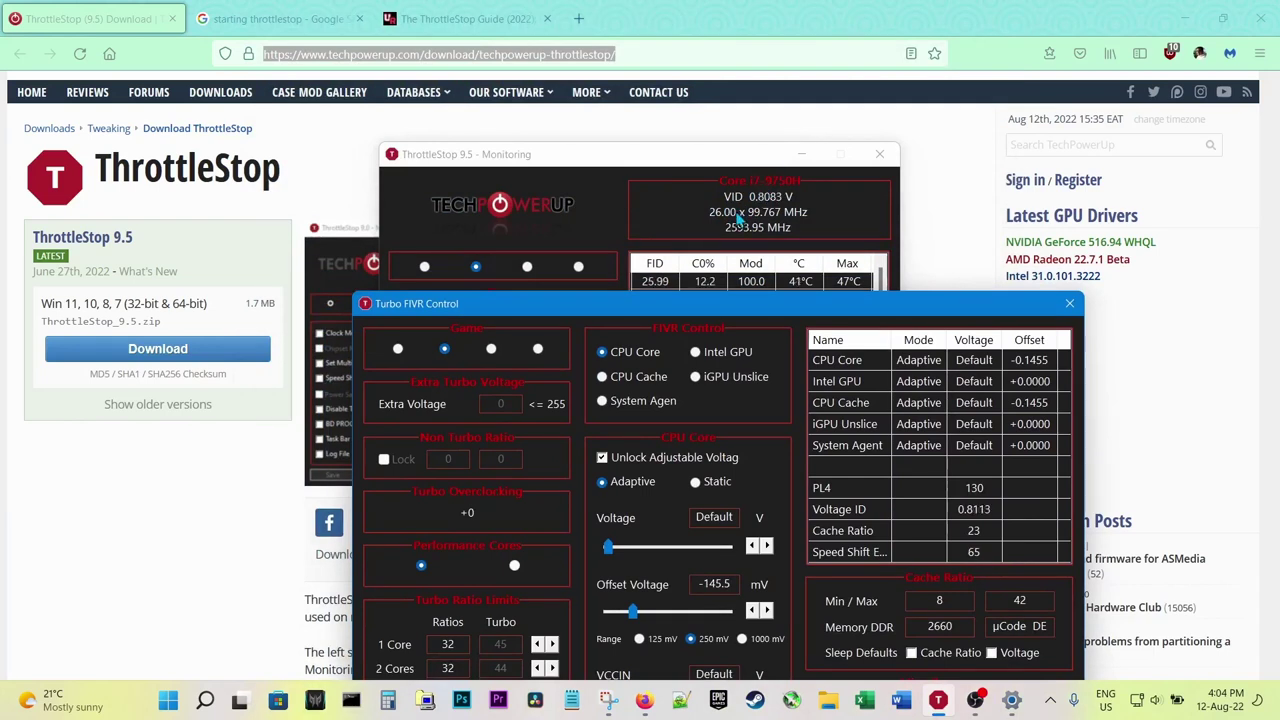
- Move Turbo FIVR Control up and inspect the 1 through 6 core turbo ratios, all 32
left_click_drag(727, 309, 716, 75)
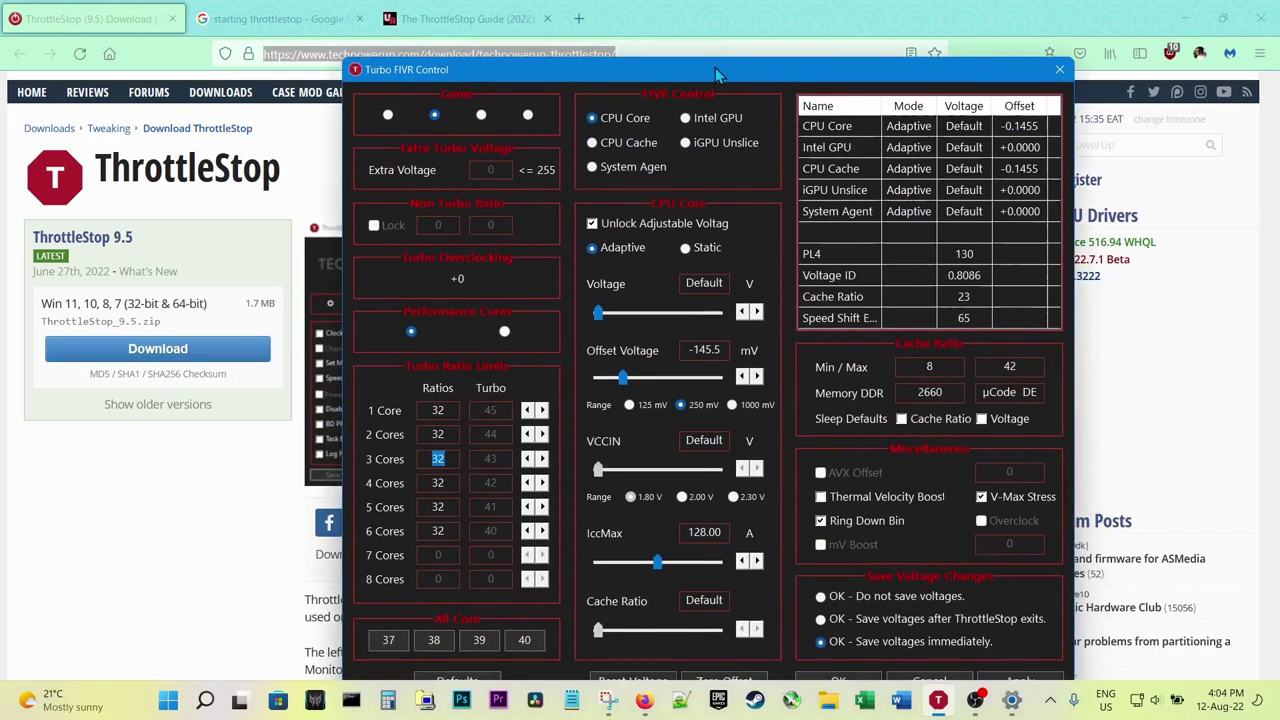
double_click(438, 410)
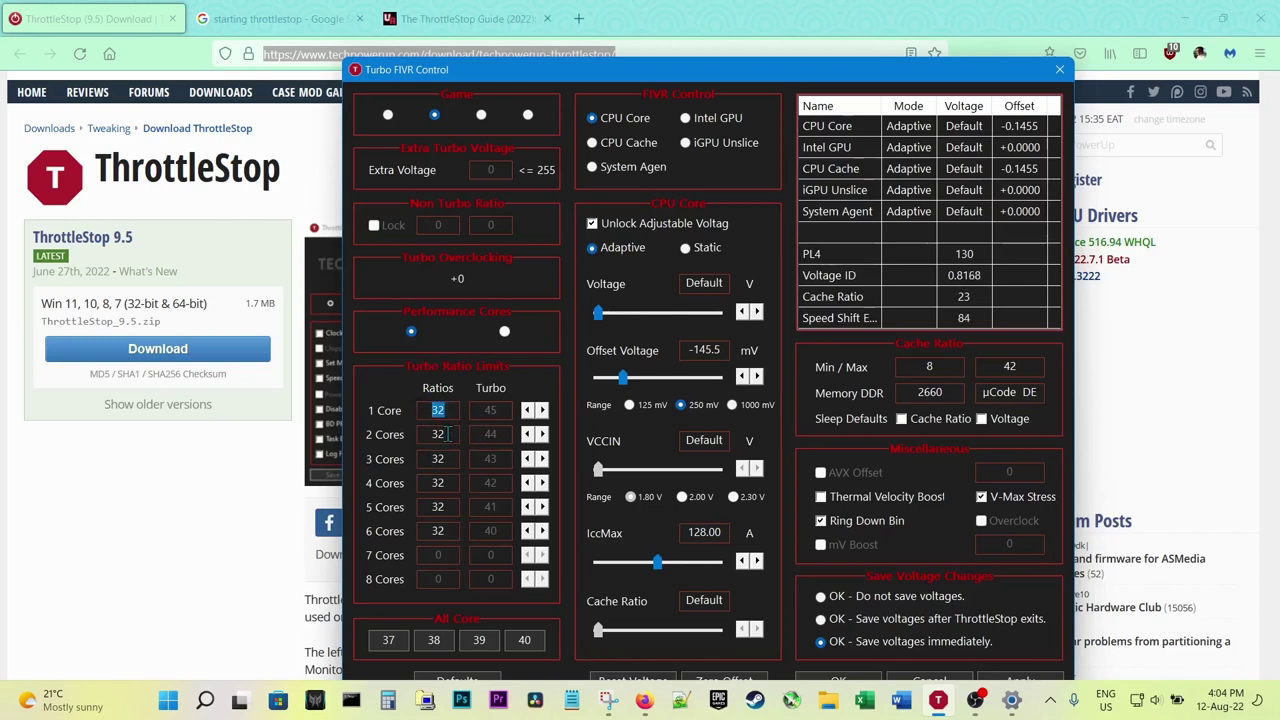
double_click(440, 434)
double_click(438, 459)
double_click(440, 483)
double_click(441, 507)
double_click(441, 531)
- Nudge the 1 Core and 2 Cores ratios up to 34, then return both to 32
left_click(542, 410)
left_click(542, 410)
left_click(529, 413)
left_click(529, 412)
left_click(541, 436)
left_click(528, 437)
left_click(528, 437)
left_click(528, 412)
left_click(528, 412)
left_click_drag(950, 73, 952, 17)
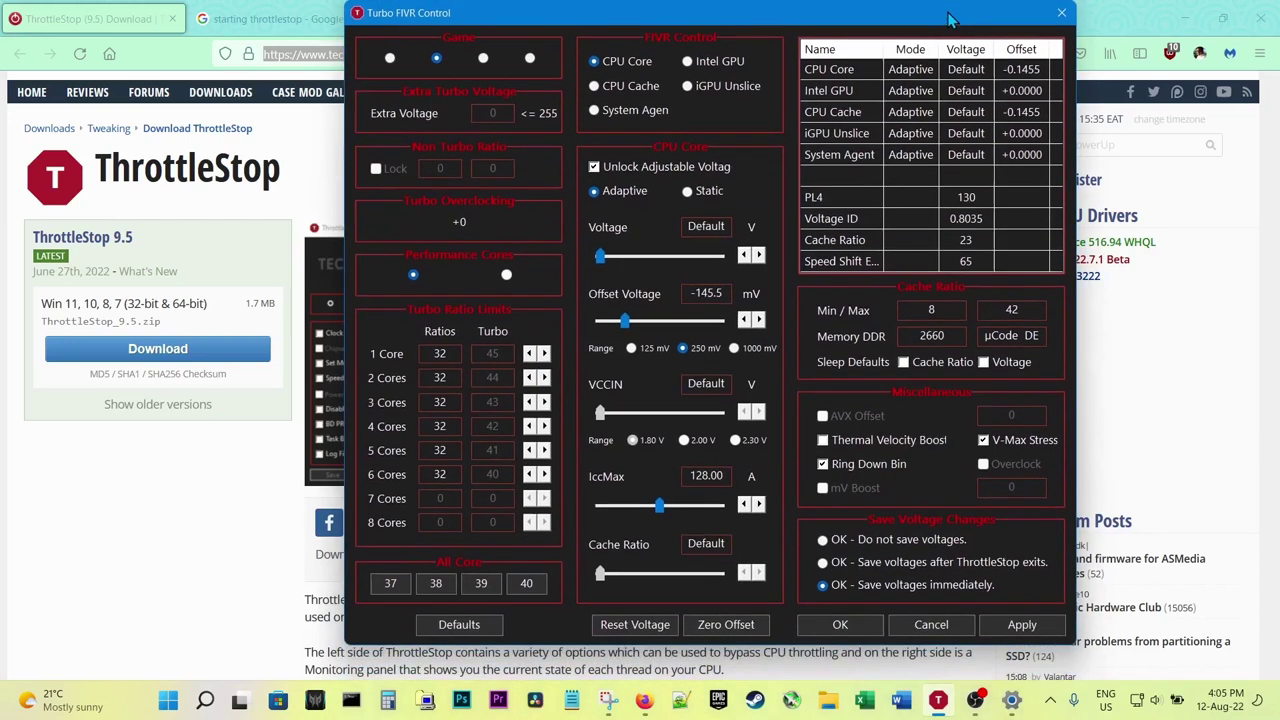
- Check CPU Cache and Core, toggle Unlock Adjustable Voltage, and lower Core offset to −147.5 mV
left_click(596, 88)
left_click(597, 62)
left_click(596, 168)
left_click(595, 168)
left_click(745, 321)
- Raise the CPU Core offset to −146.5 mV and apply it
left_click(760, 320)
left_click(1024, 630)
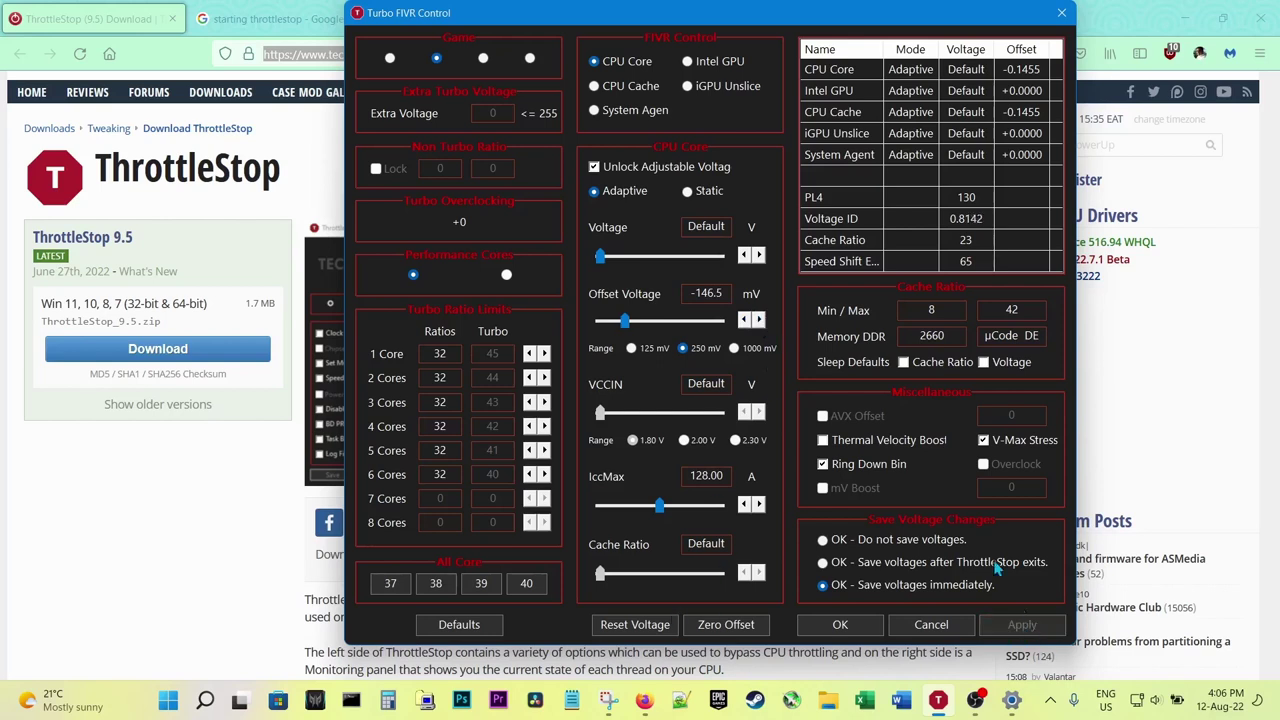
left_click(598, 86)
- Set the CPU Cache offset to −146.5 mV, apply it, and retype its final digit 5
left_click(744, 320)
left_click(744, 320)
left_click(760, 320)
left_click(1021, 627)
left_click(717, 293)
key("BackSpace")
type("5")
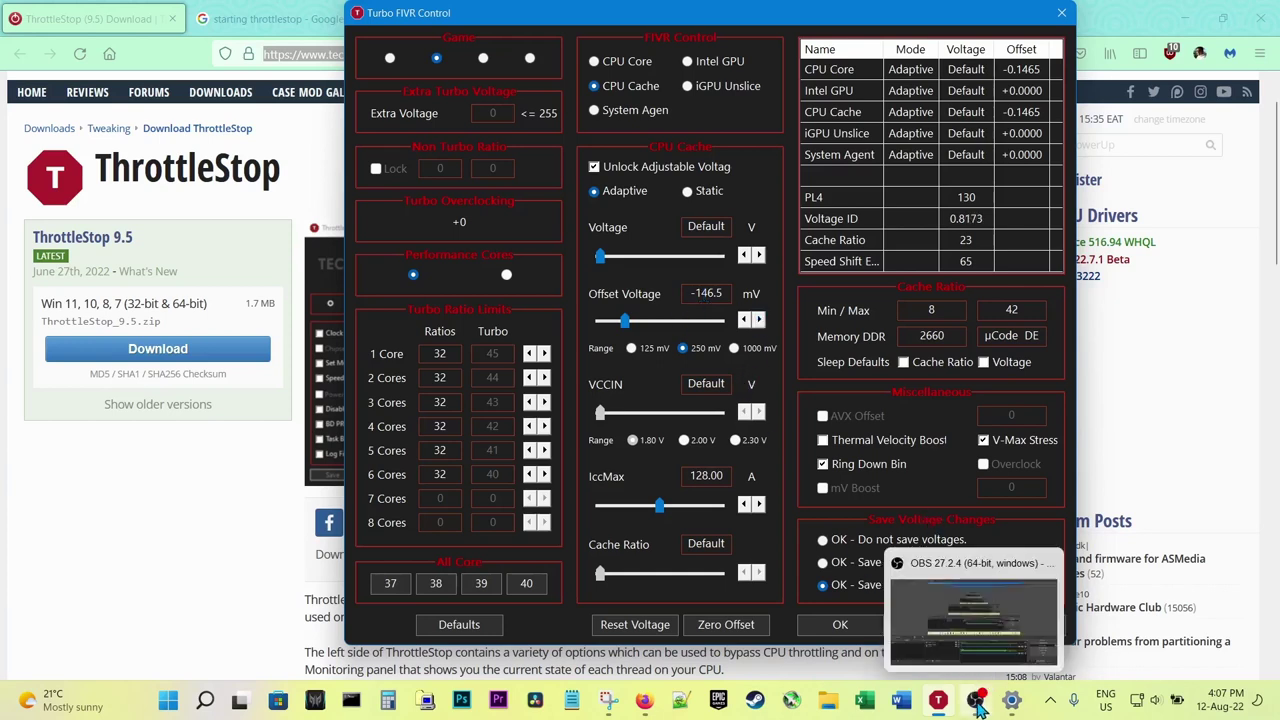
- Switch to the OBS Studio 27.2.4 window from the taskbar
left_click(973, 697)
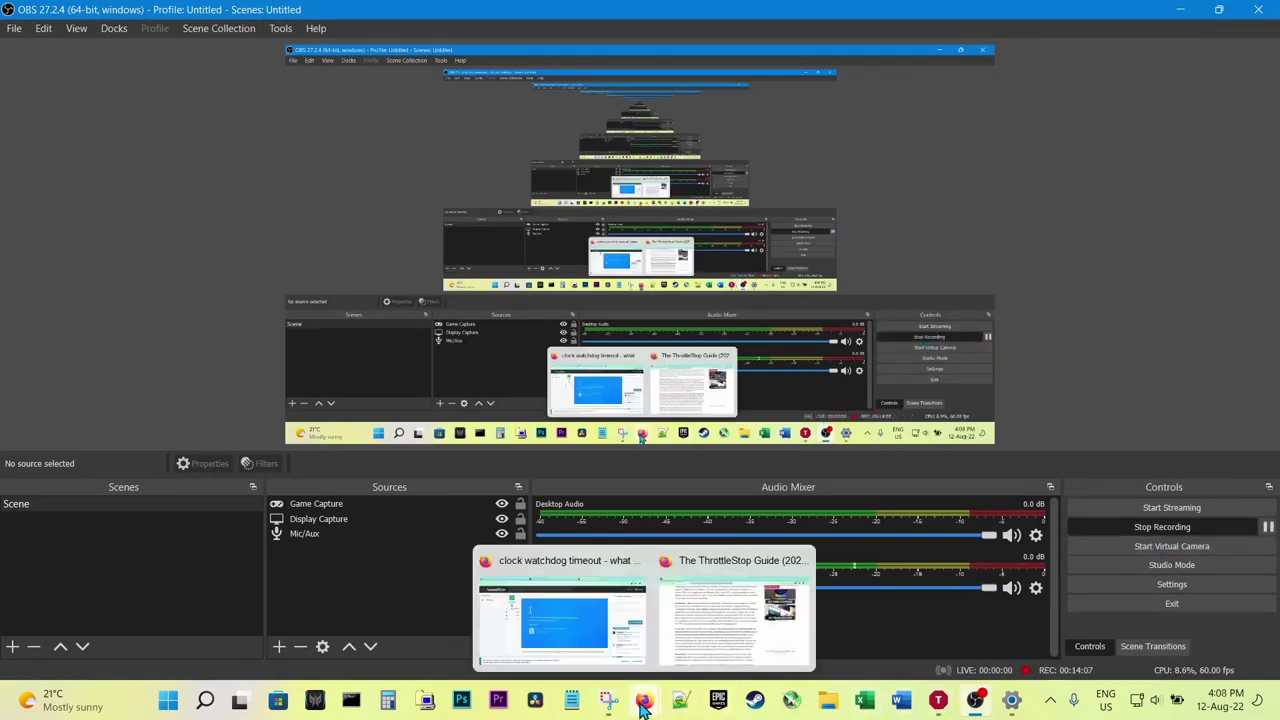
- Show the CLOCK_WATCHDOG_TIMEOUT forum thread in Firefox, then put Turbo FIVR Control back on top
mouse_move(636, 705)
left_click(590, 630)
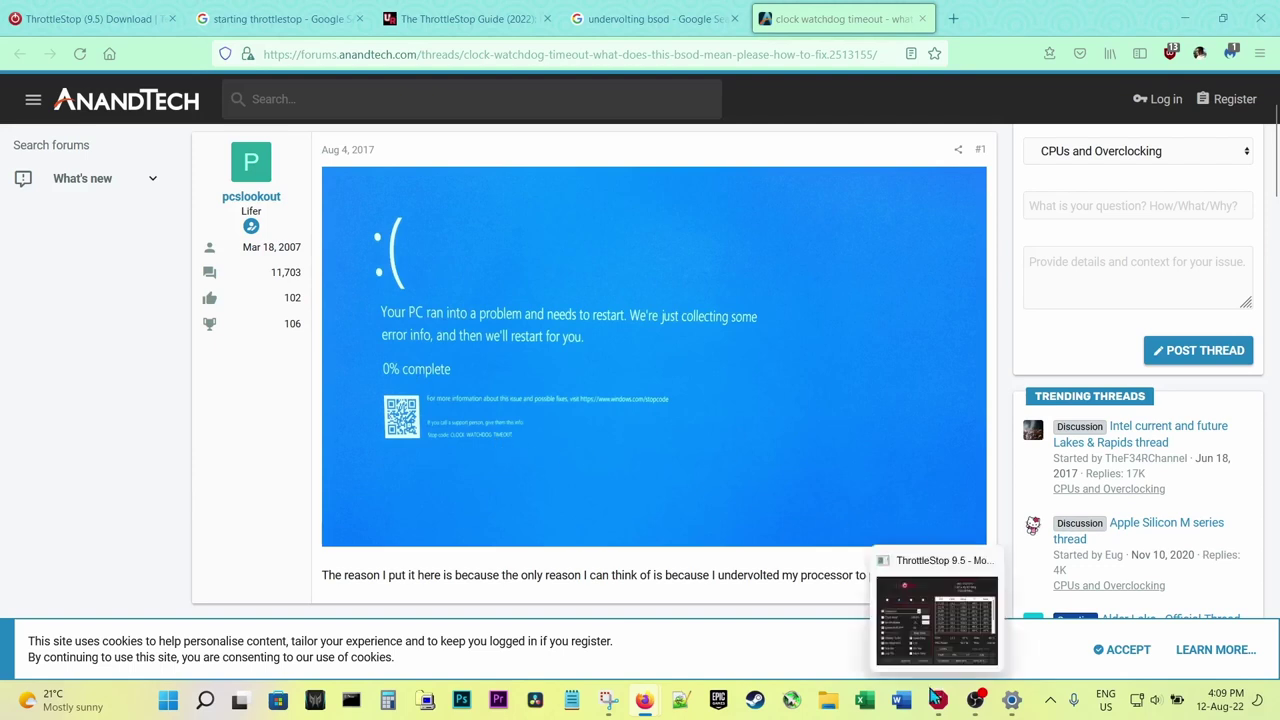
left_click(935, 703)
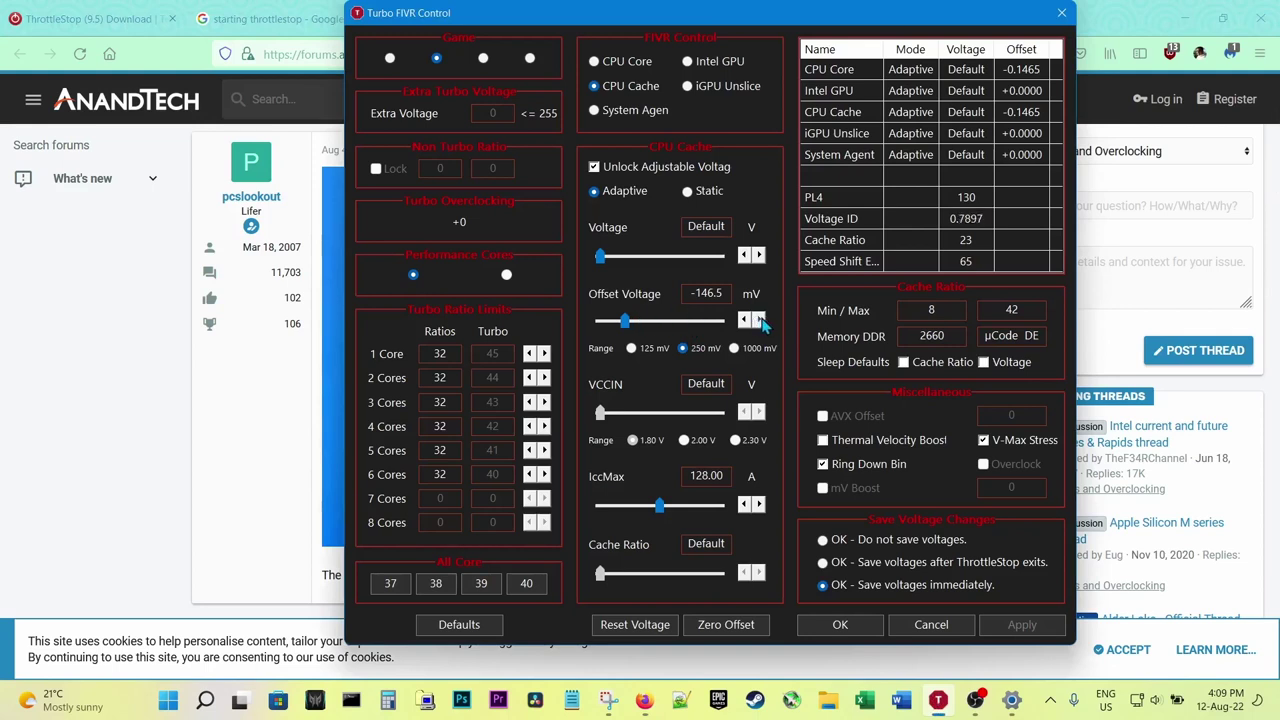
- Try raising the CPU Cache offset toward -140.6 mV, lower it again, and apply
left_click(760, 320)
left_click(760, 320)
left_click(760, 320)
left_click(760, 320)
left_click(760, 320)
left_click(744, 319)
left_click(744, 319)
left_click(744, 319)
left_click(744, 319)
left_click(1017, 628)
- Compare the CPU Core and CPU Cache offsets, ending on the CPU Core voltage settings
left_click(594, 62)
left_click(595, 87)
left_click(594, 61)
- Move Turbo FIVR Control up the screen, then close it with OK keeping the -146.5 mV offsets
left_click_drag(786, 17, 771, 238)
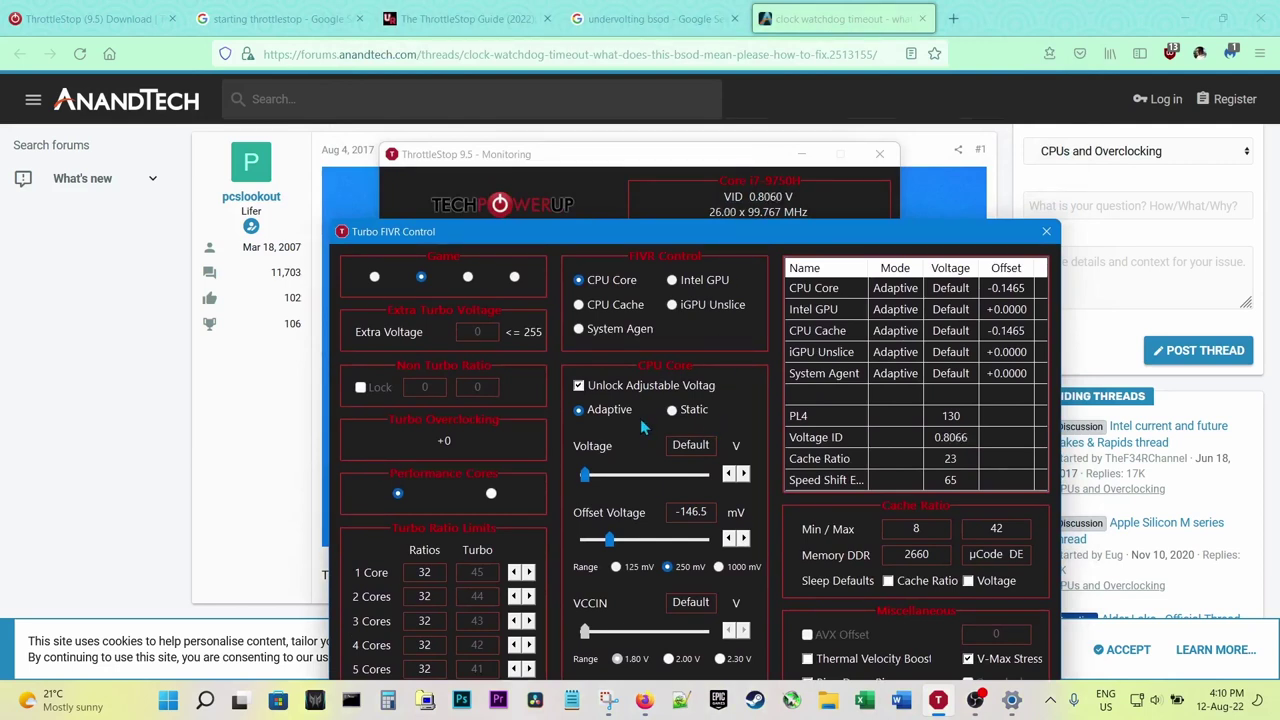
left_click_drag(731, 247, 731, 131)
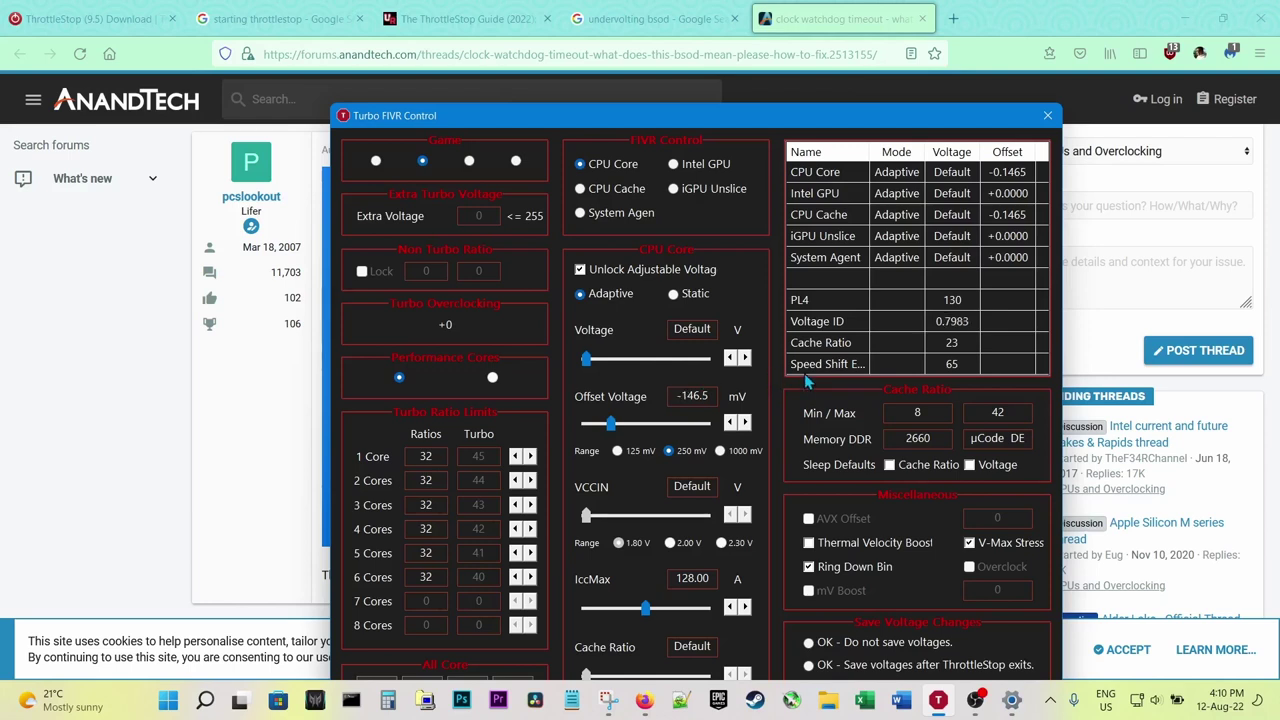
left_click_drag(752, 118, 745, 90)
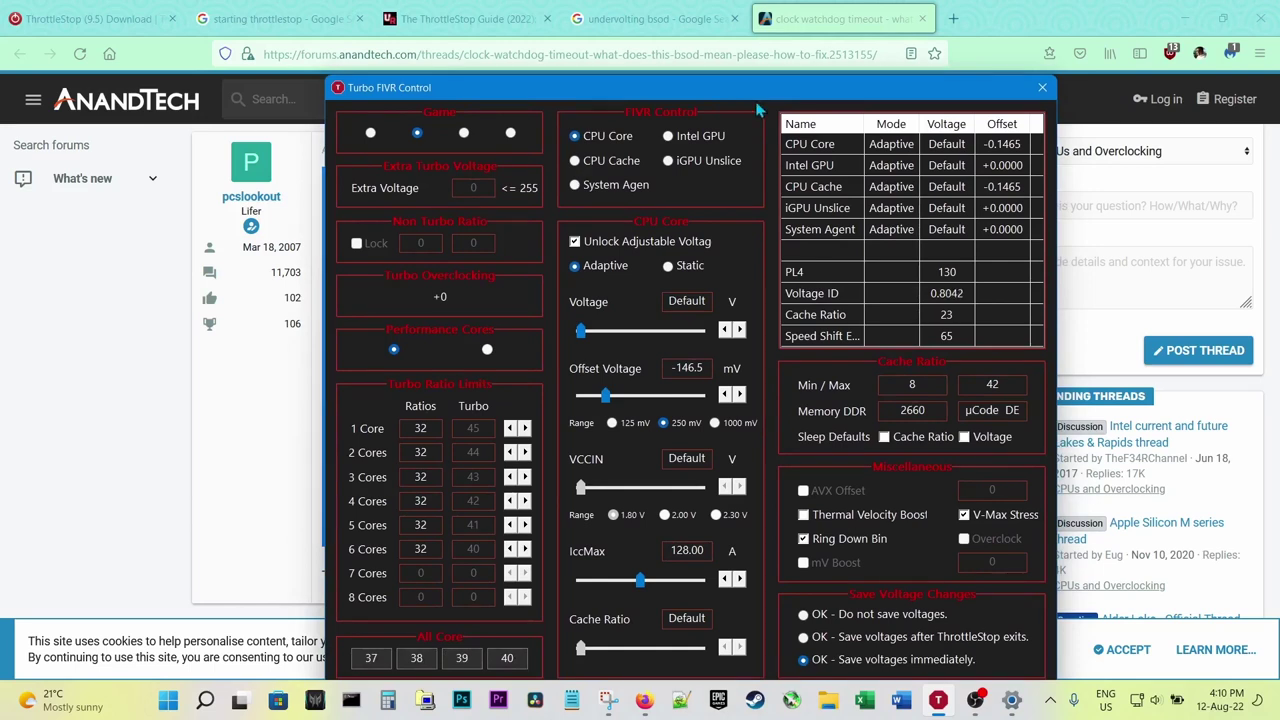
left_click_drag(770, 97, 755, 62)
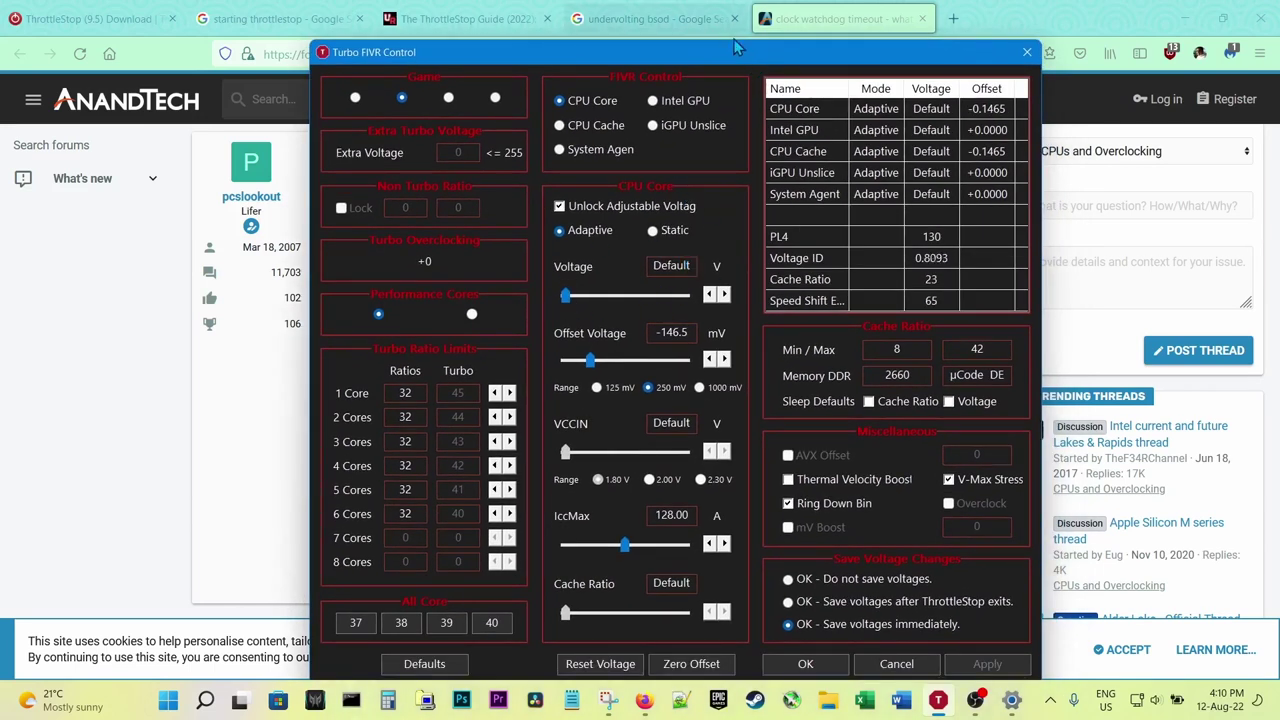
left_click_drag(734, 55, 735, 25)
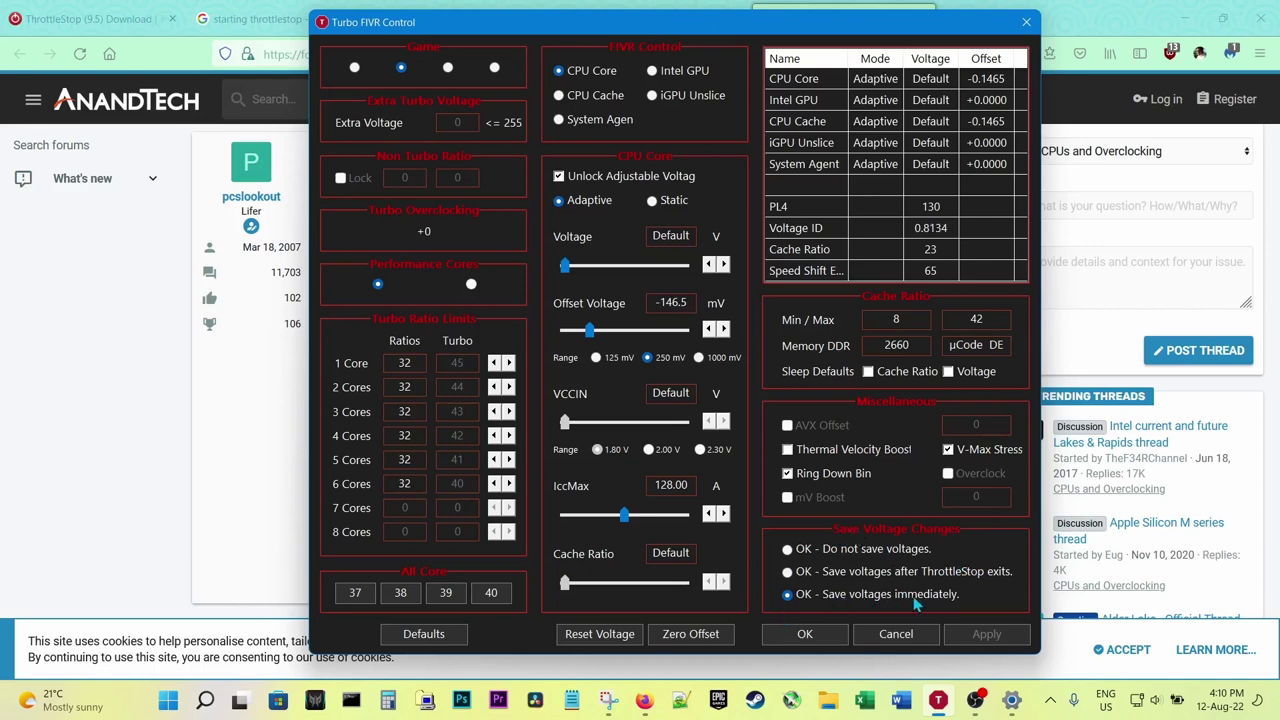
left_click(805, 634)
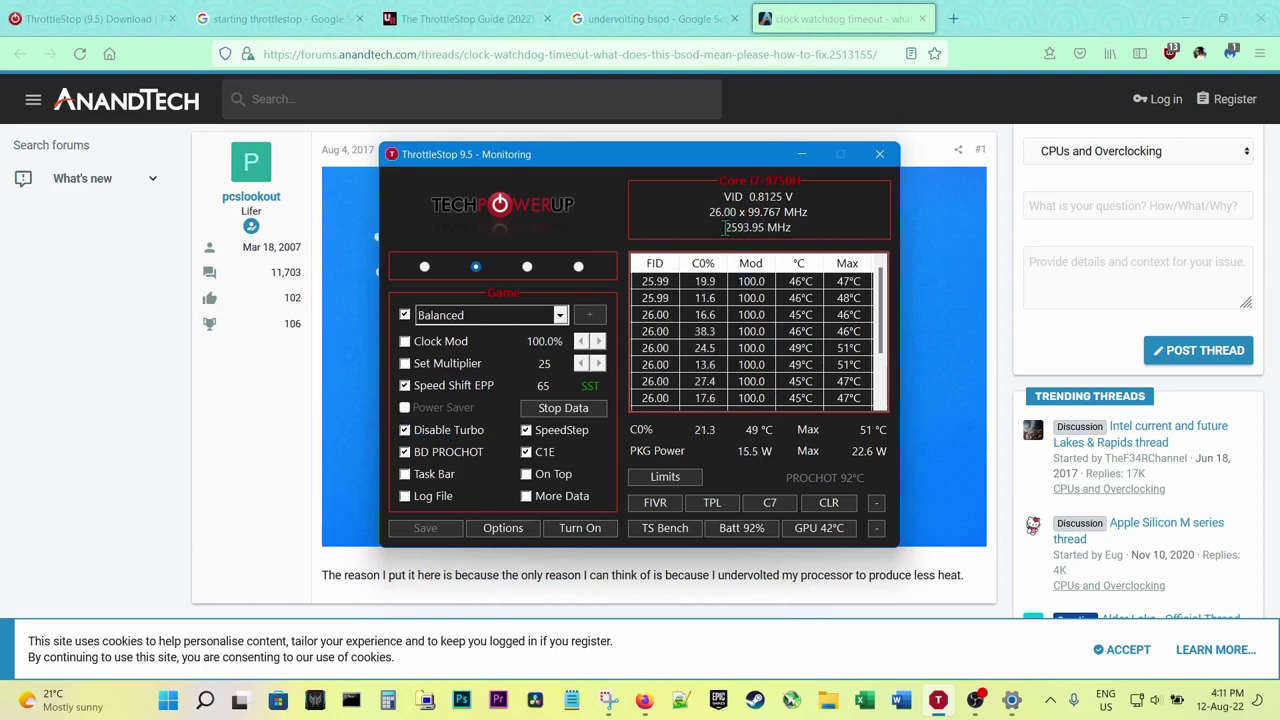
- Restore ThrottleStop from the tray with Firefox and OBS minimized, uncheck Disable Turbo and save
key("Escape")
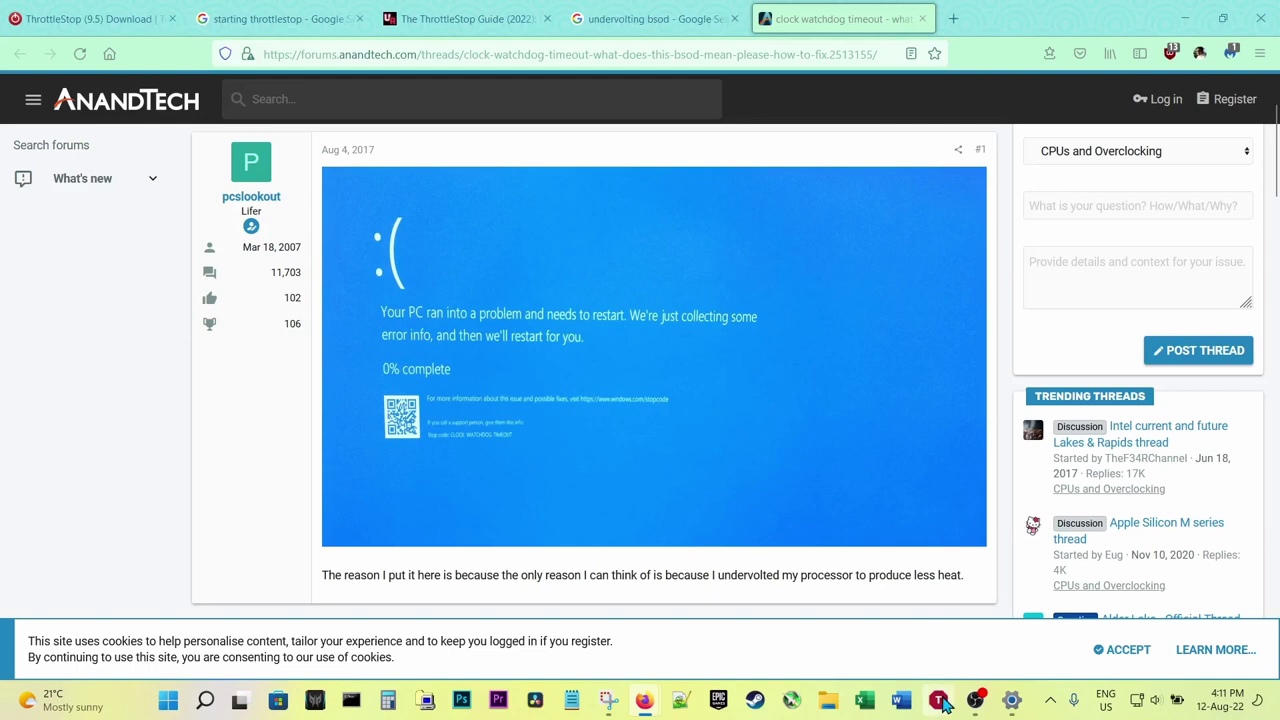
left_click(1050, 700)
left_click(1034, 652)
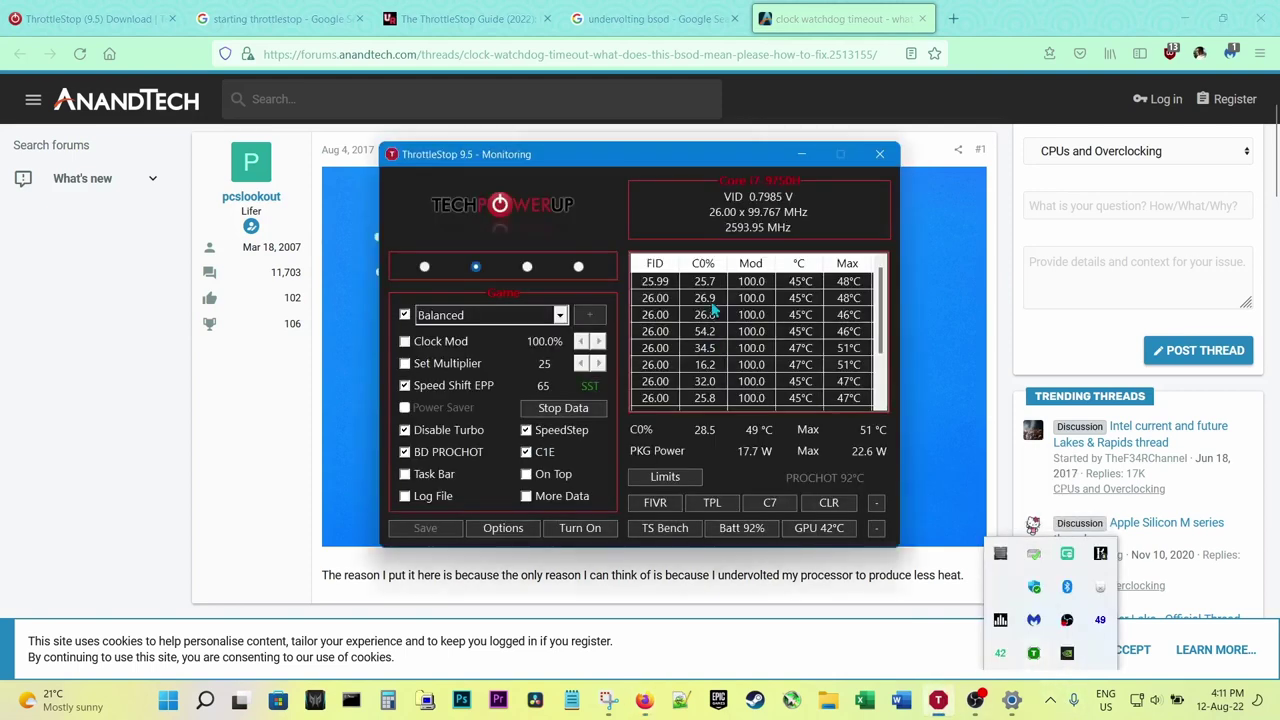
left_click(1183, 18)
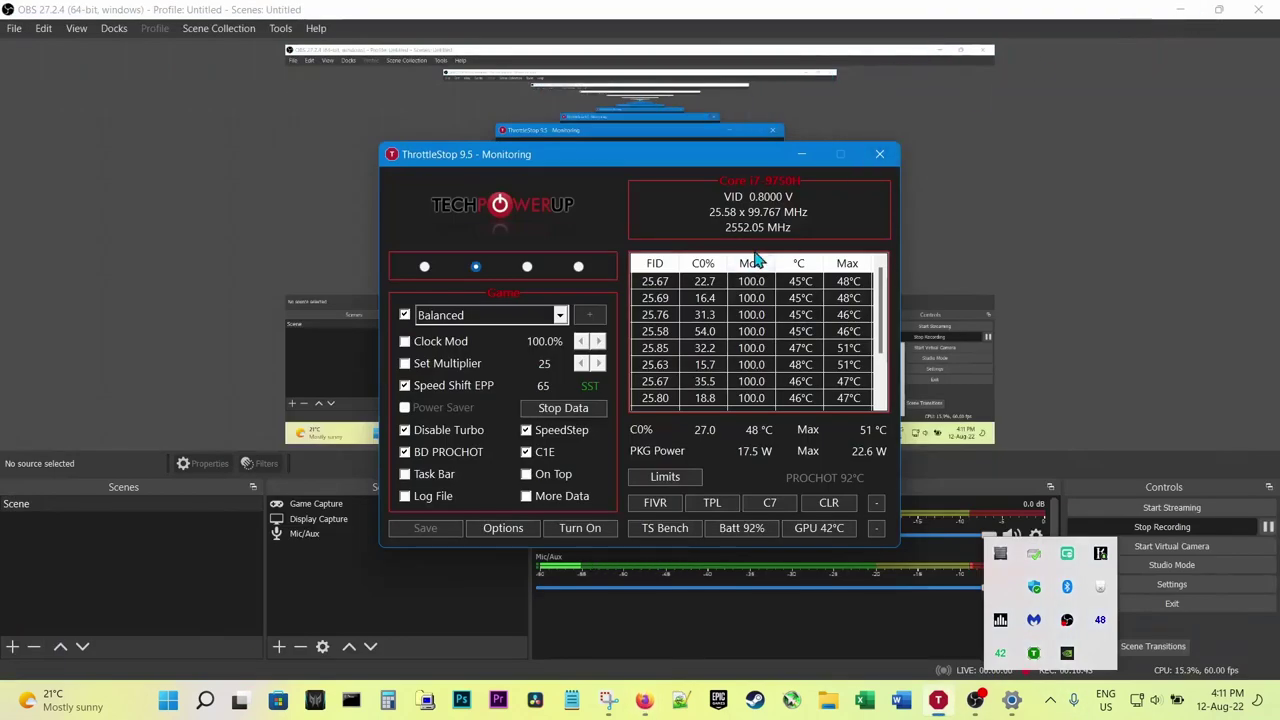
left_click(1180, 10)
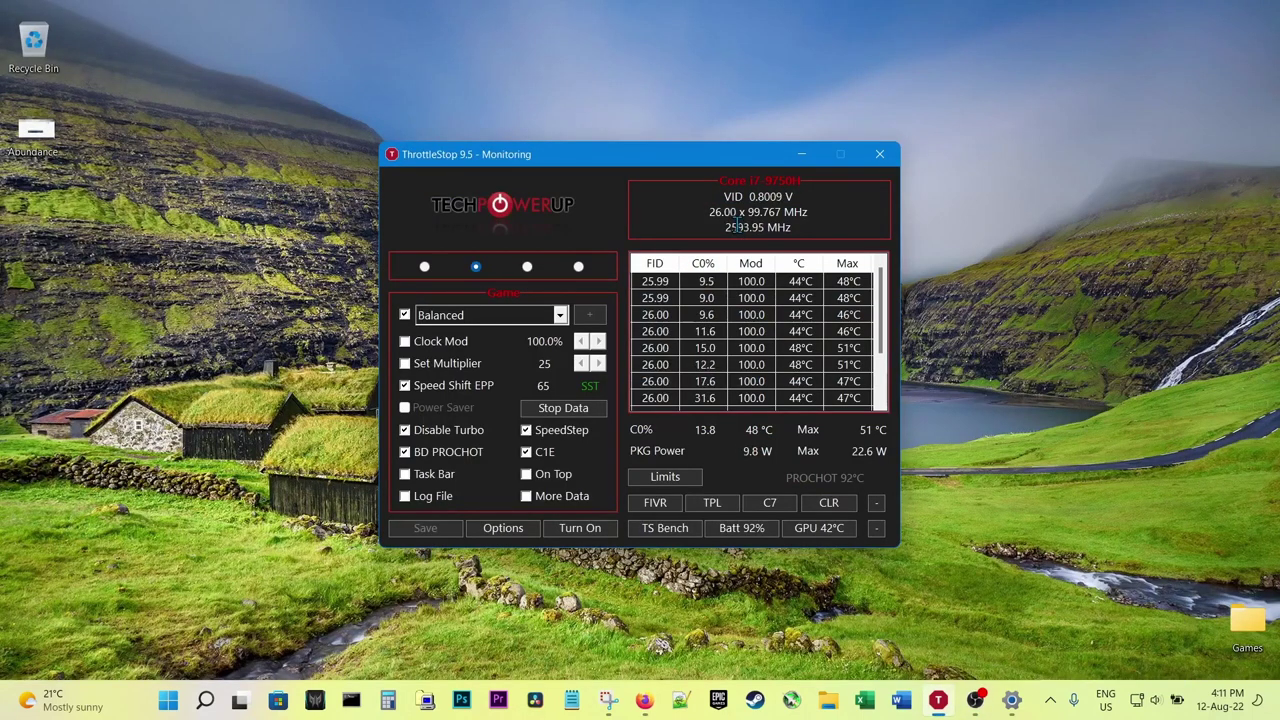
left_click(406, 431)
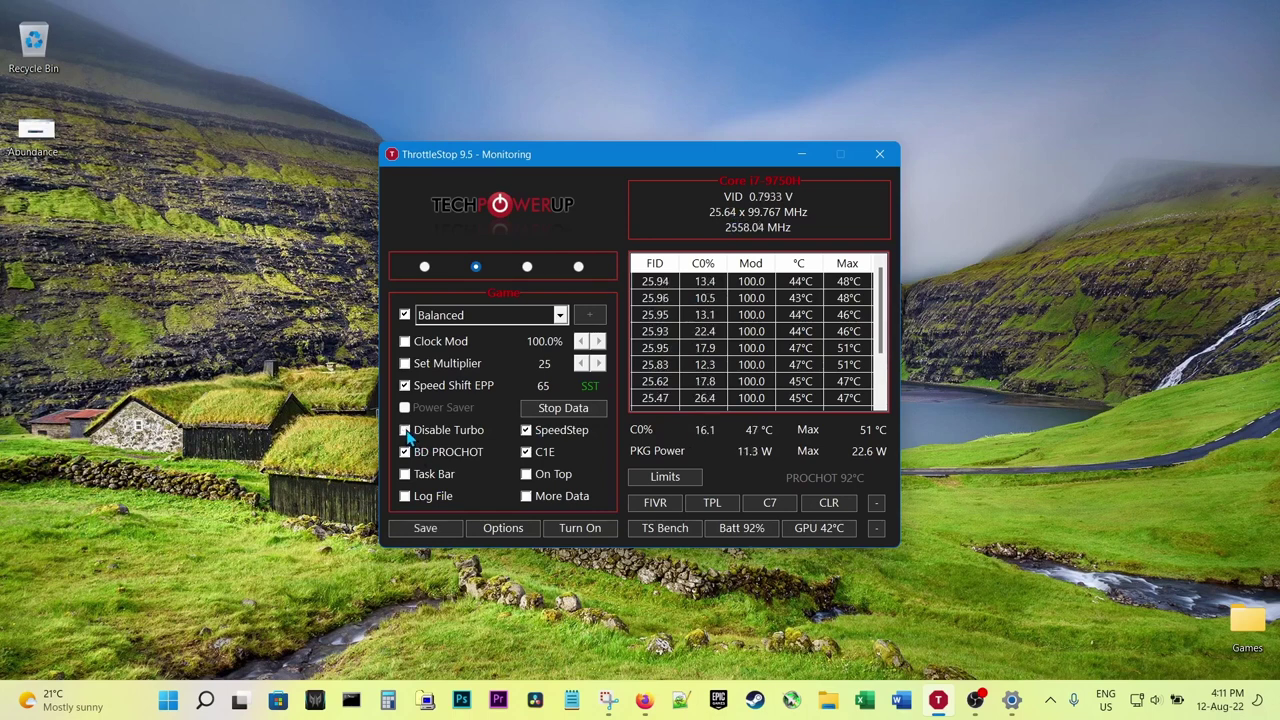
left_click(423, 529)
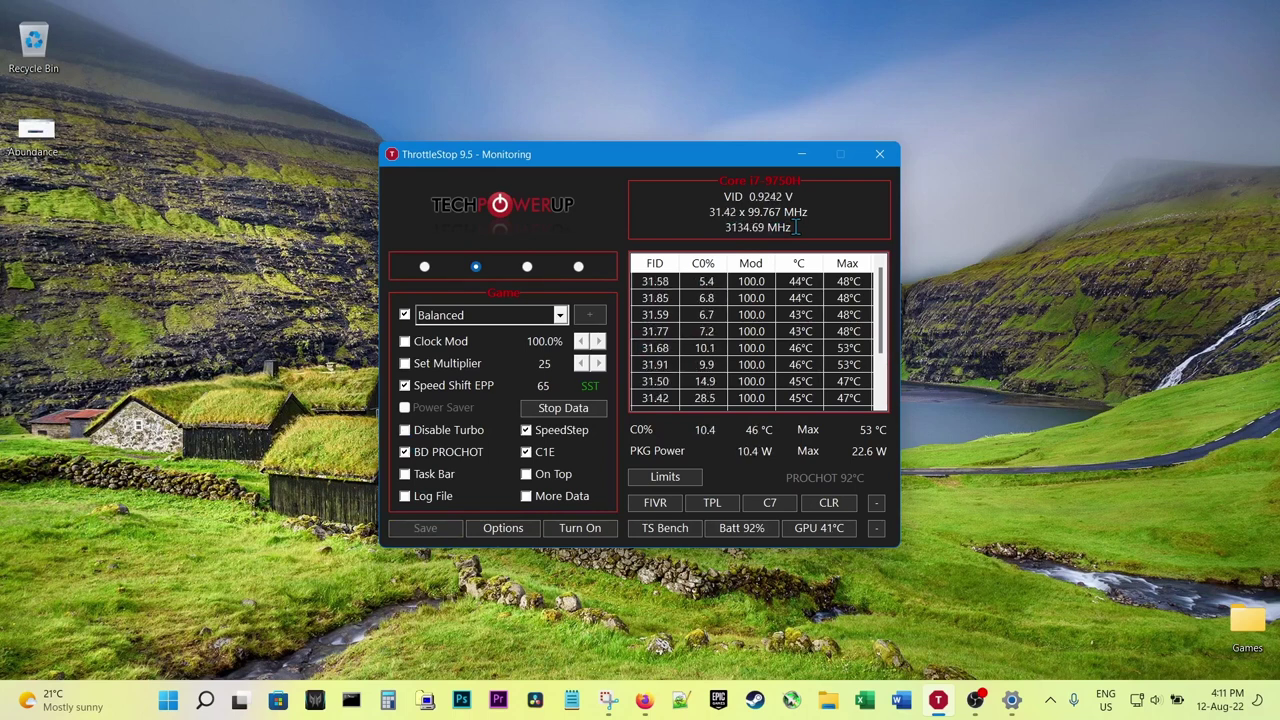
- Hide ThrottleStop to the tray, restore it, and check the tray temperature icons
key("super+d")
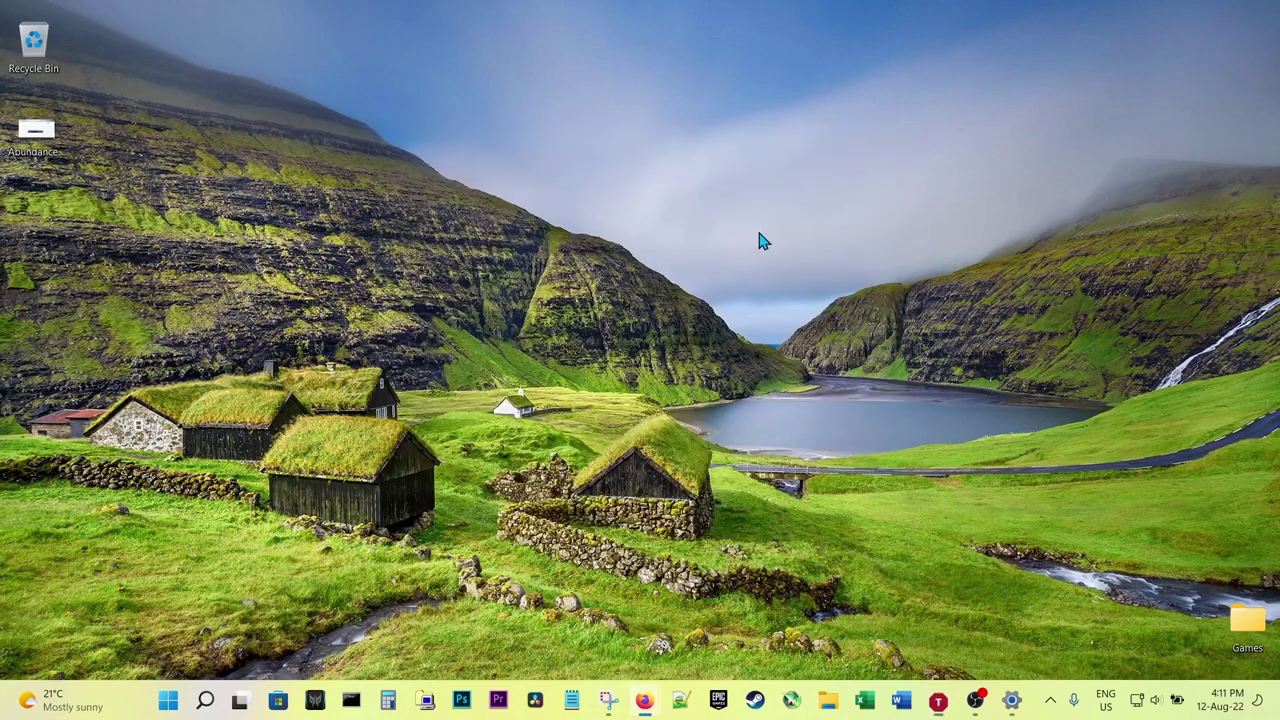
left_click(1050, 700)
left_click(1003, 651)
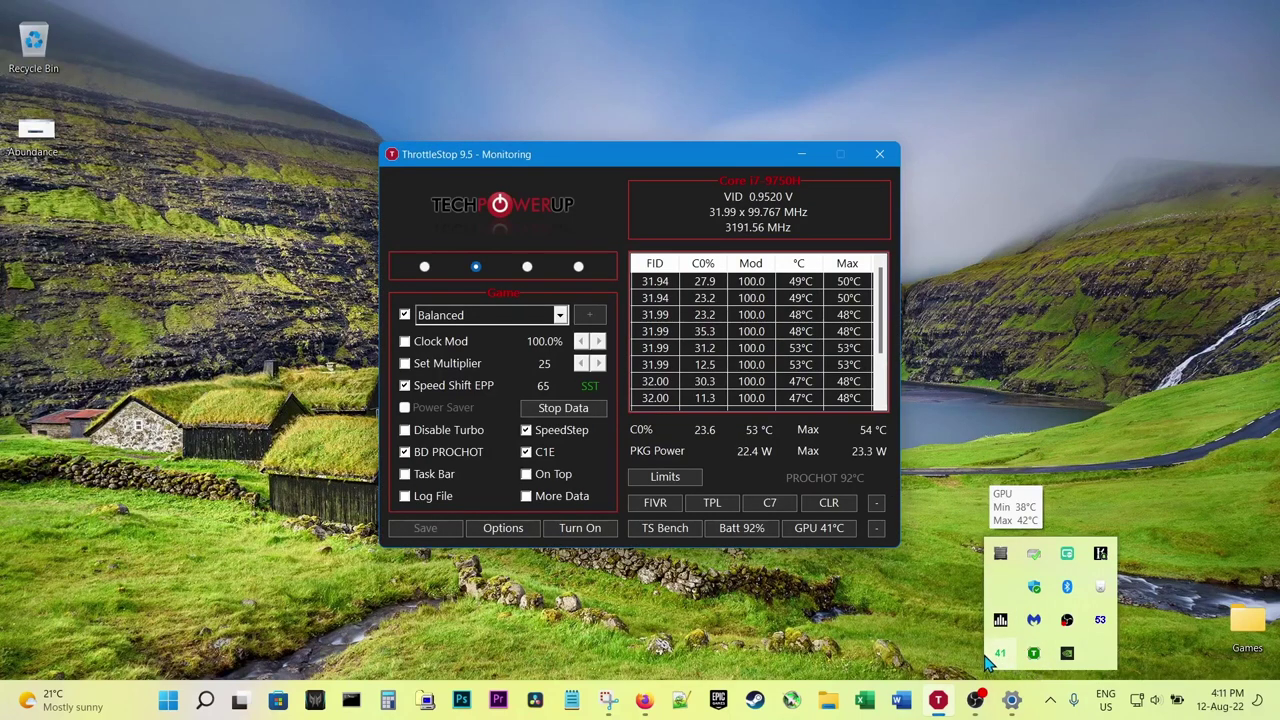
mouse_move(1100, 622)
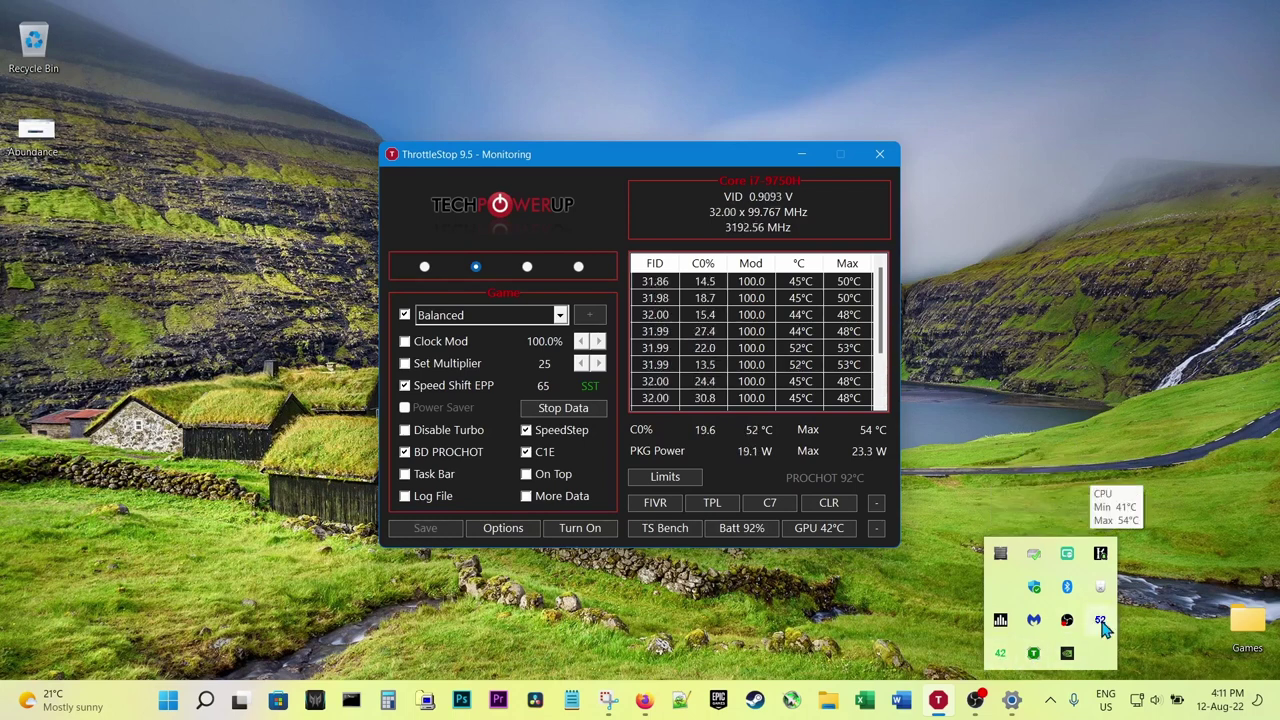
mouse_move(1003, 660)
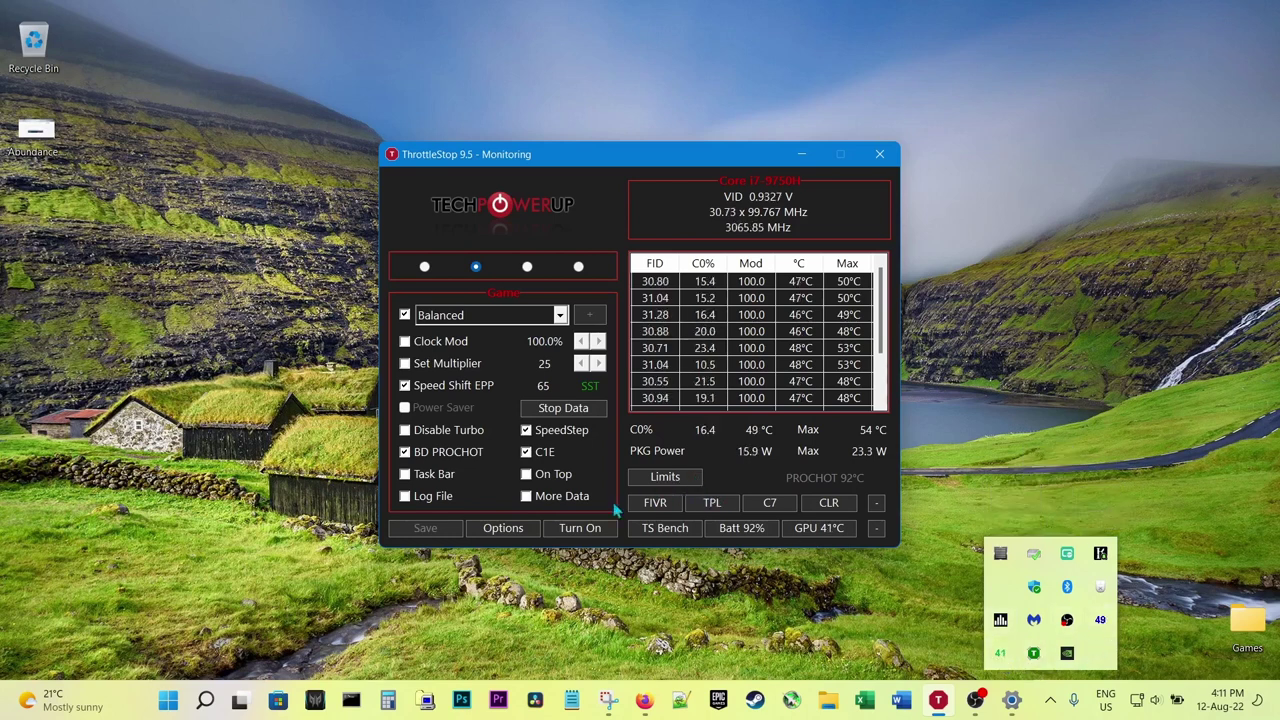
left_click(503, 530)
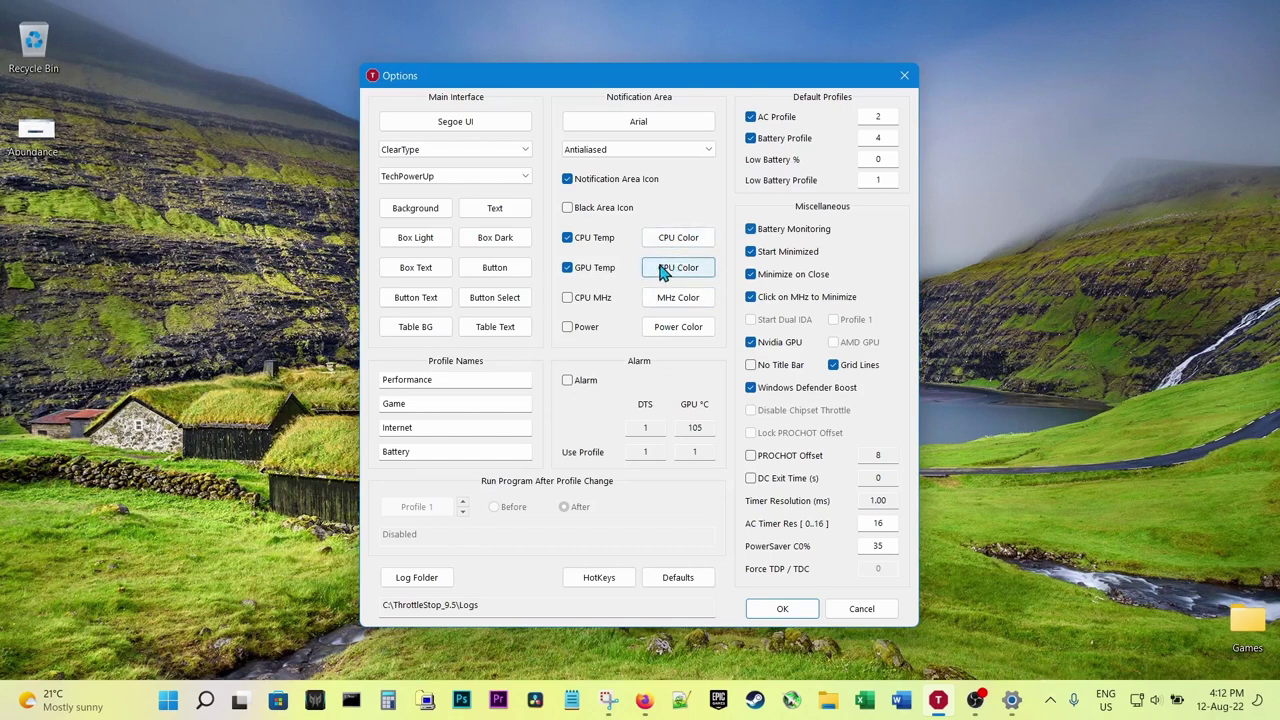
left_click(1055, 705)
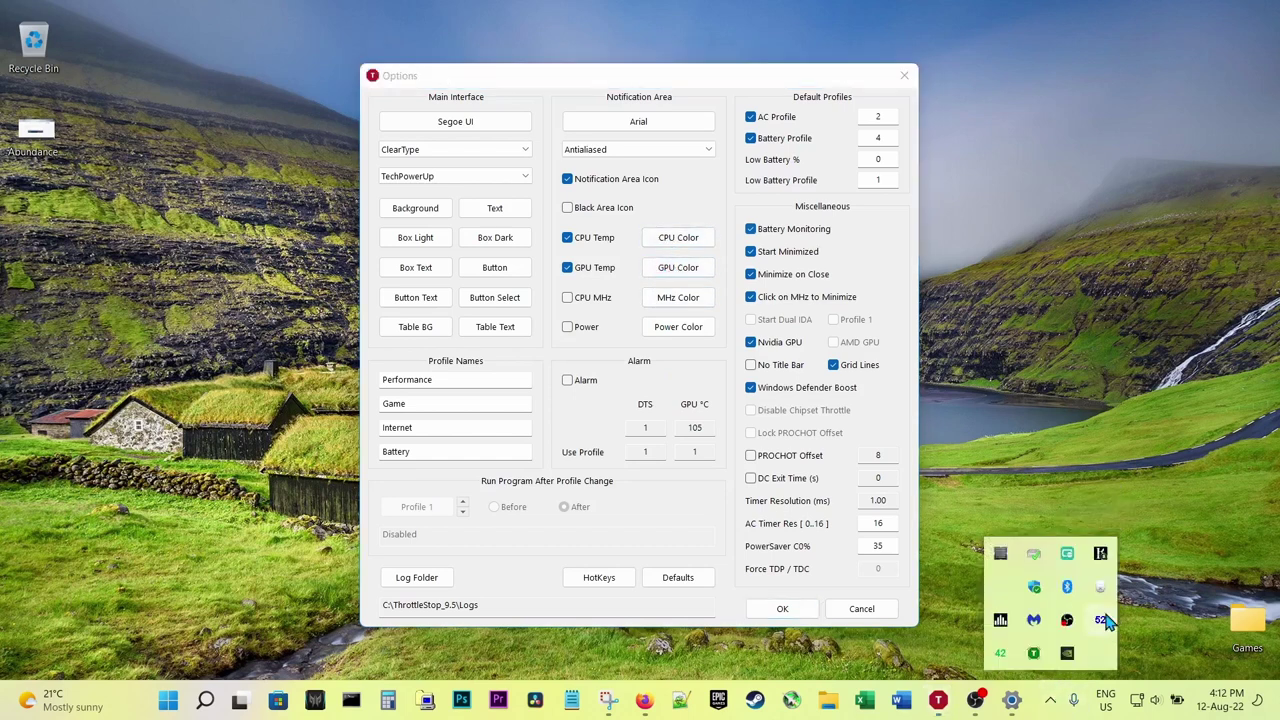
mouse_move(1002, 656)
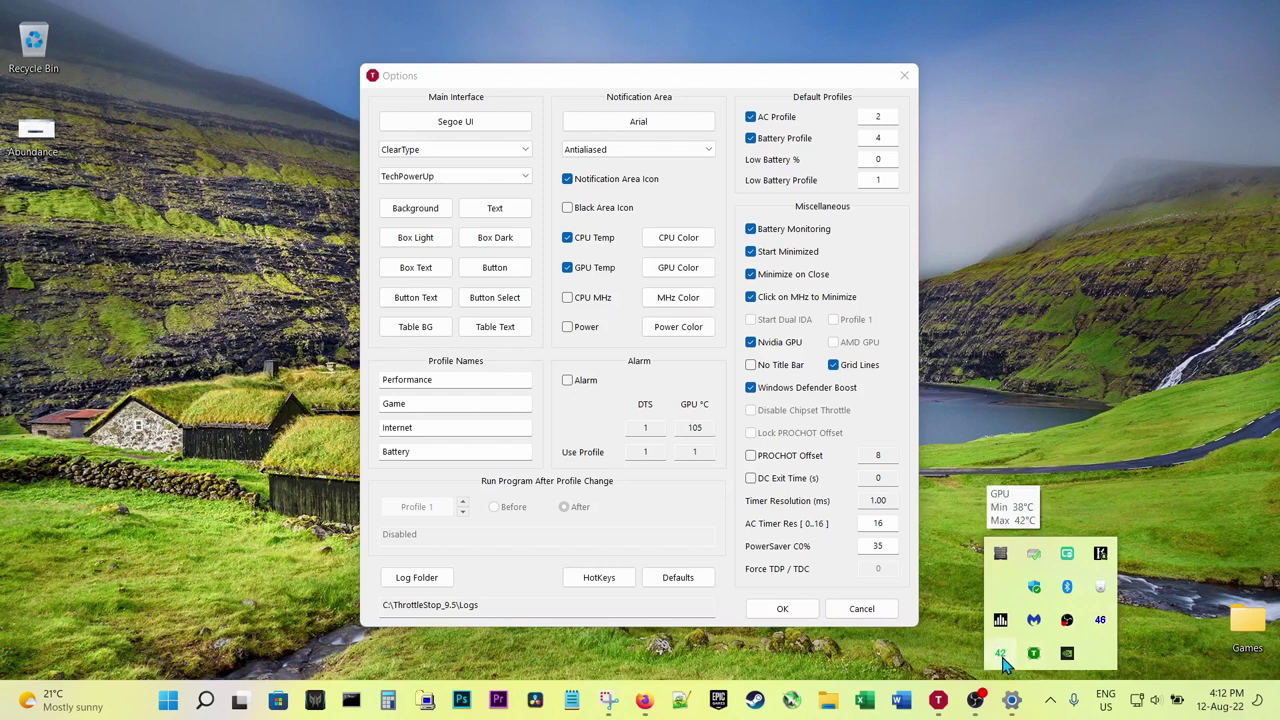
left_click(964, 370)
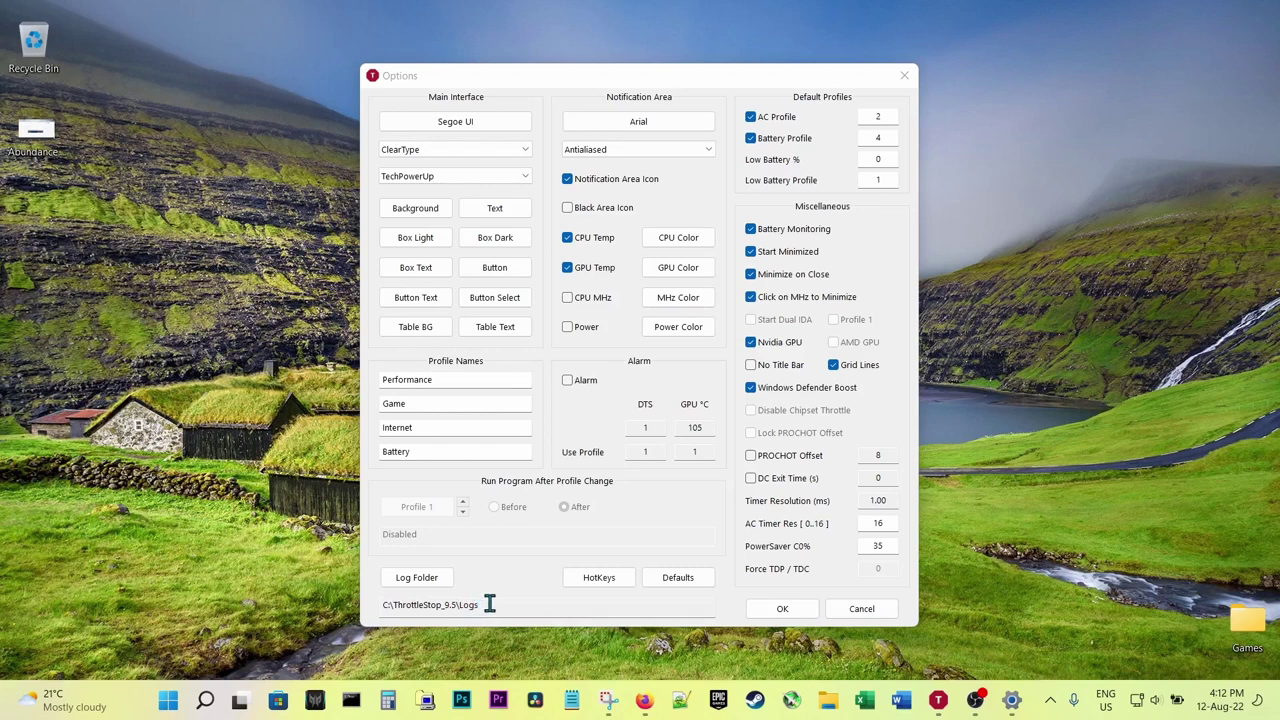
left_click(783, 608)
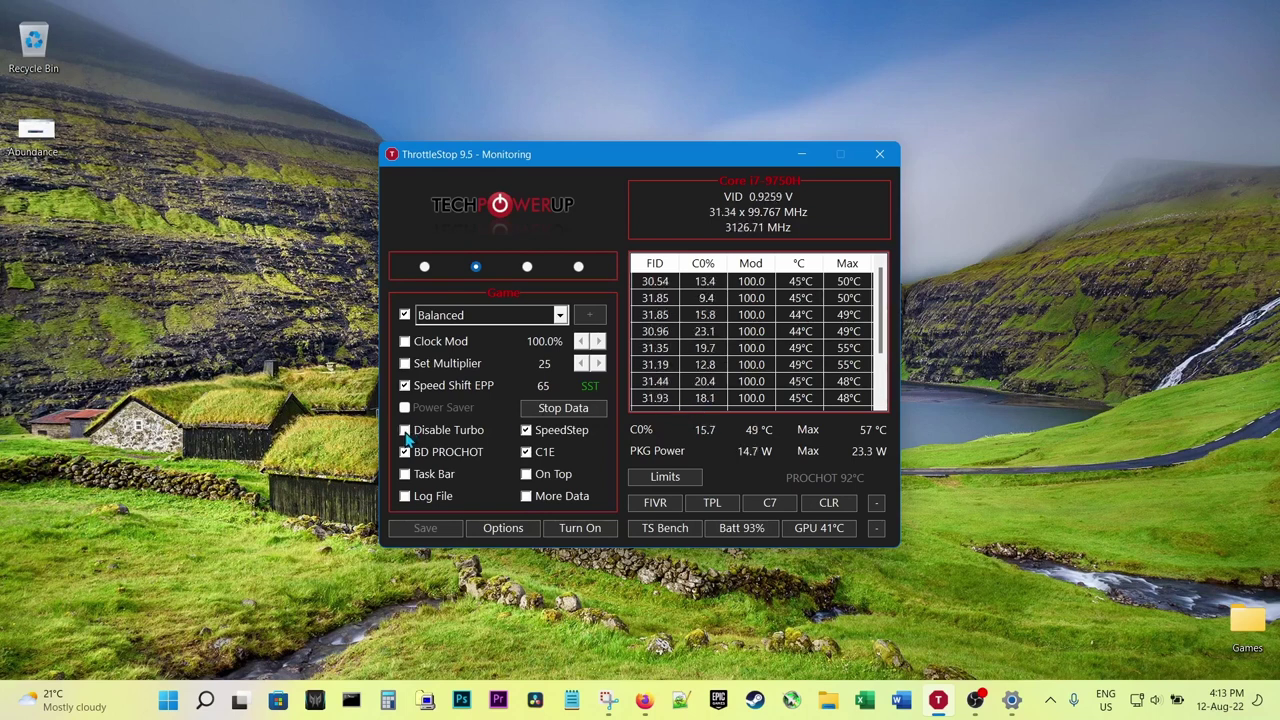
- Restore the OBS Studio recording window from the taskbar
left_click(975, 700)
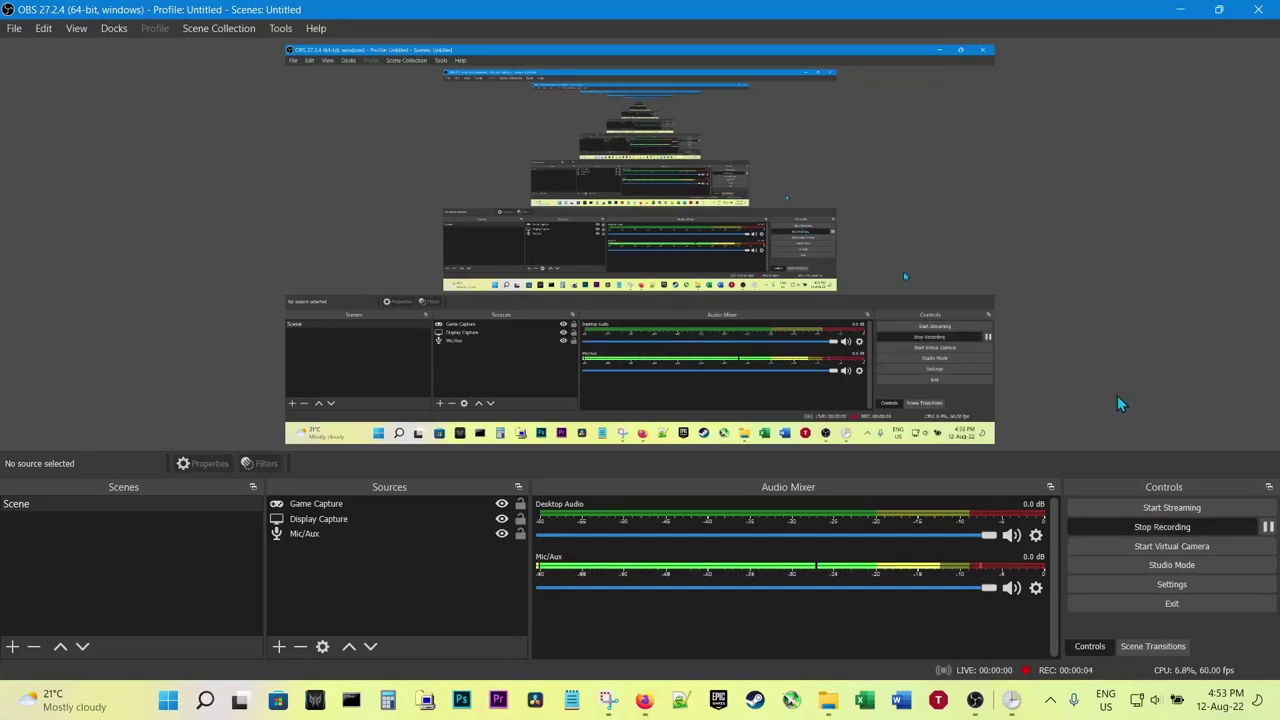
- Minimize OBS Studio to reveal the TechPowerUp ThrottleStop 9.5 download page
left_click(1181, 9)
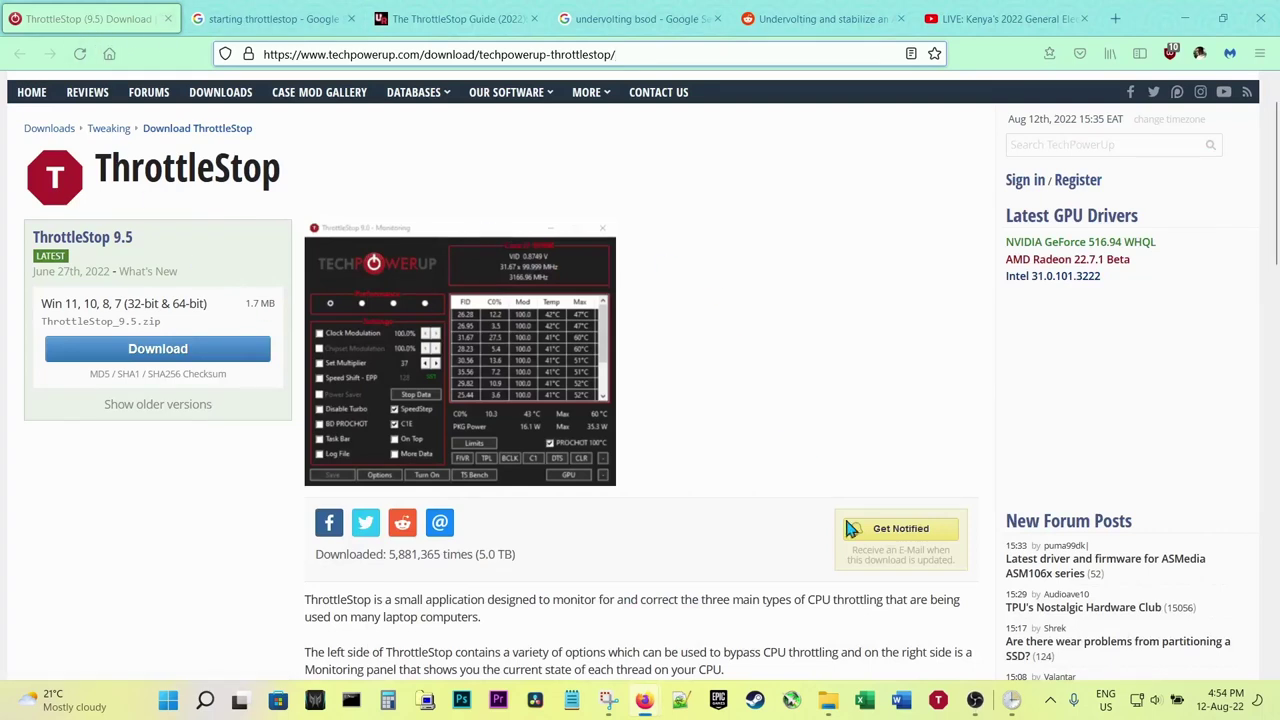
- Restore ThrottleStop's Monitoring window from its tray icon and shift it slightly left
left_click(1051, 701)
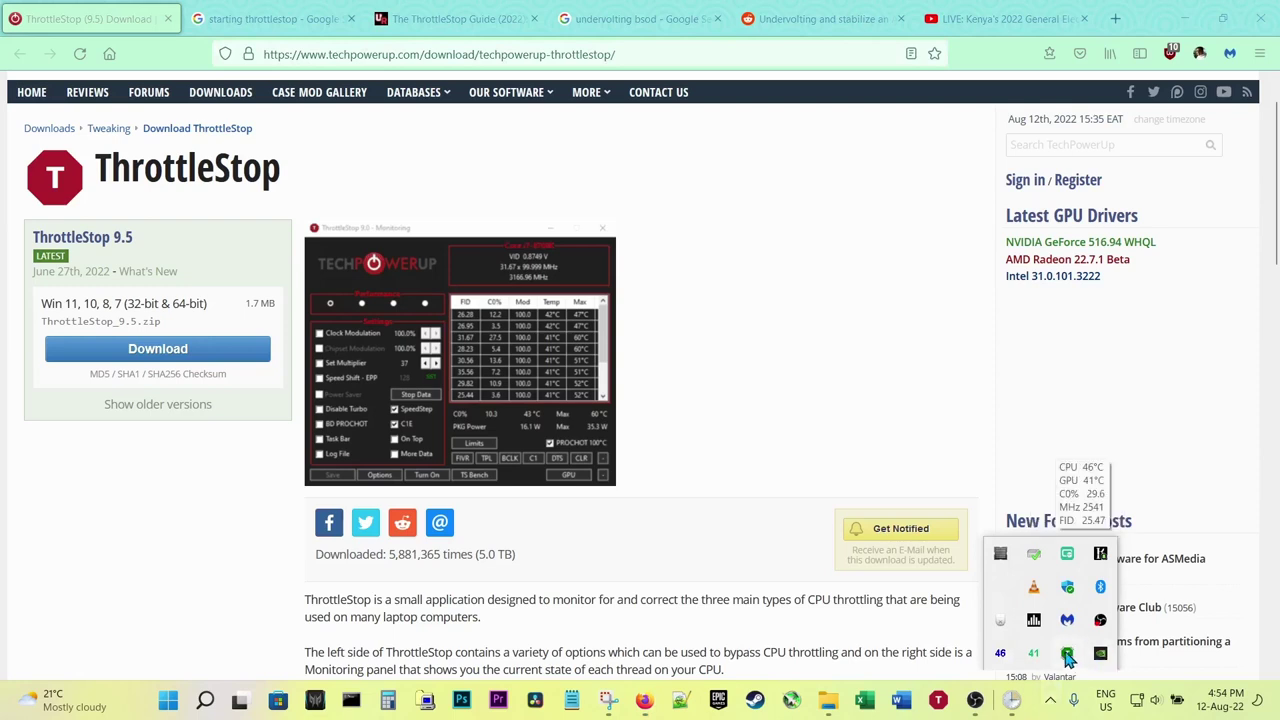
left_click(1004, 660)
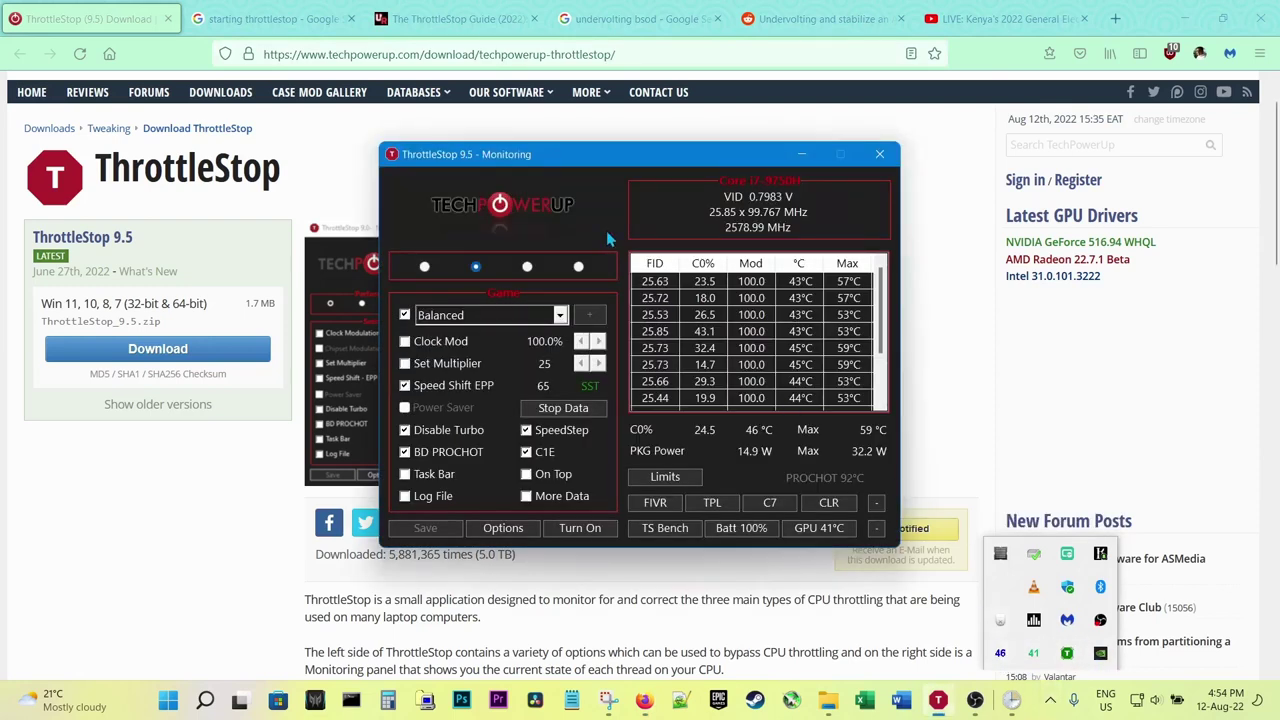
left_click(1051, 701)
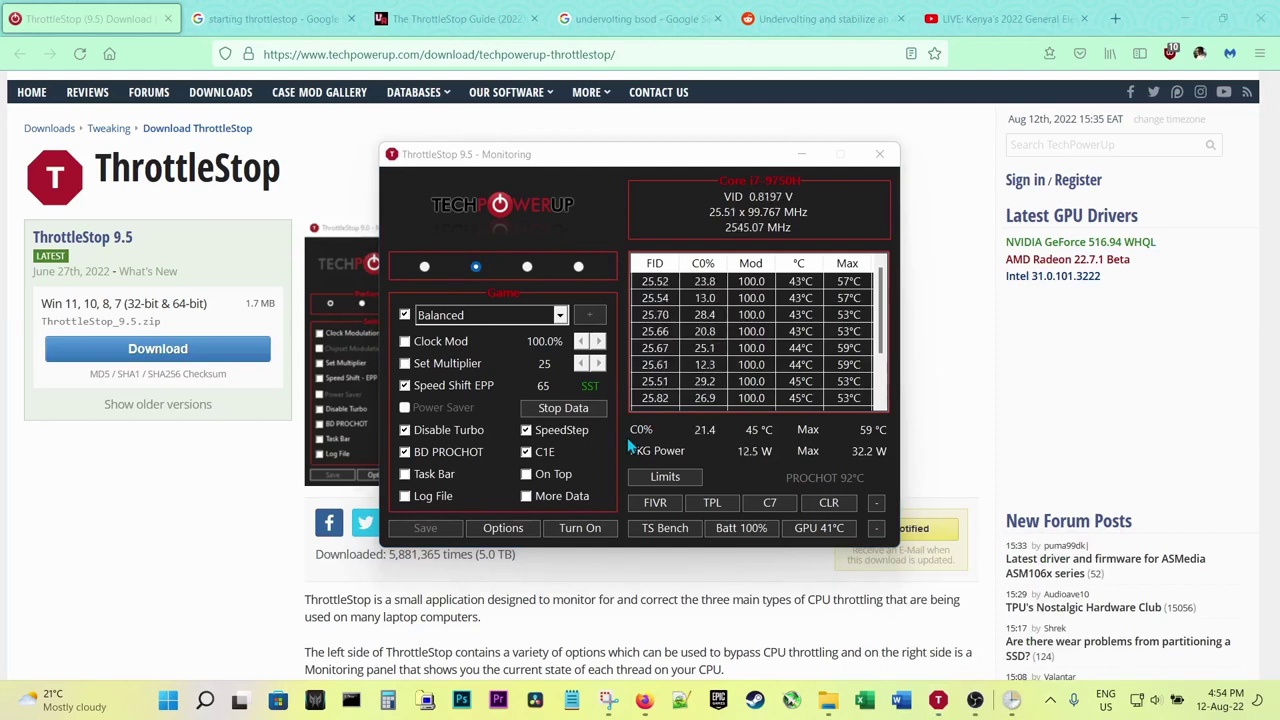
mouse_move(657, 158)
left_mouse_down()
mouse_move(681, 156)
mouse_move(645, 164)
left_mouse_up()
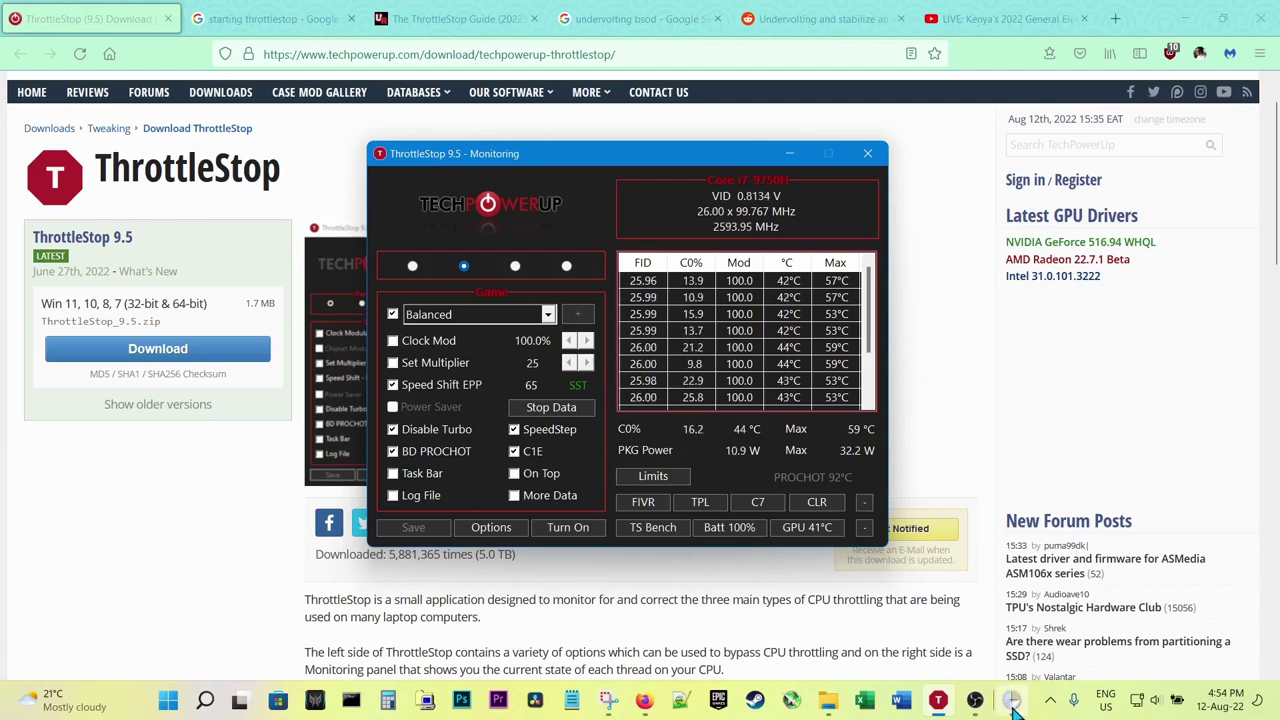
- Find Task Scheduler with a Windows search for 'task' and bring it to the front
mouse_move(1013, 705)
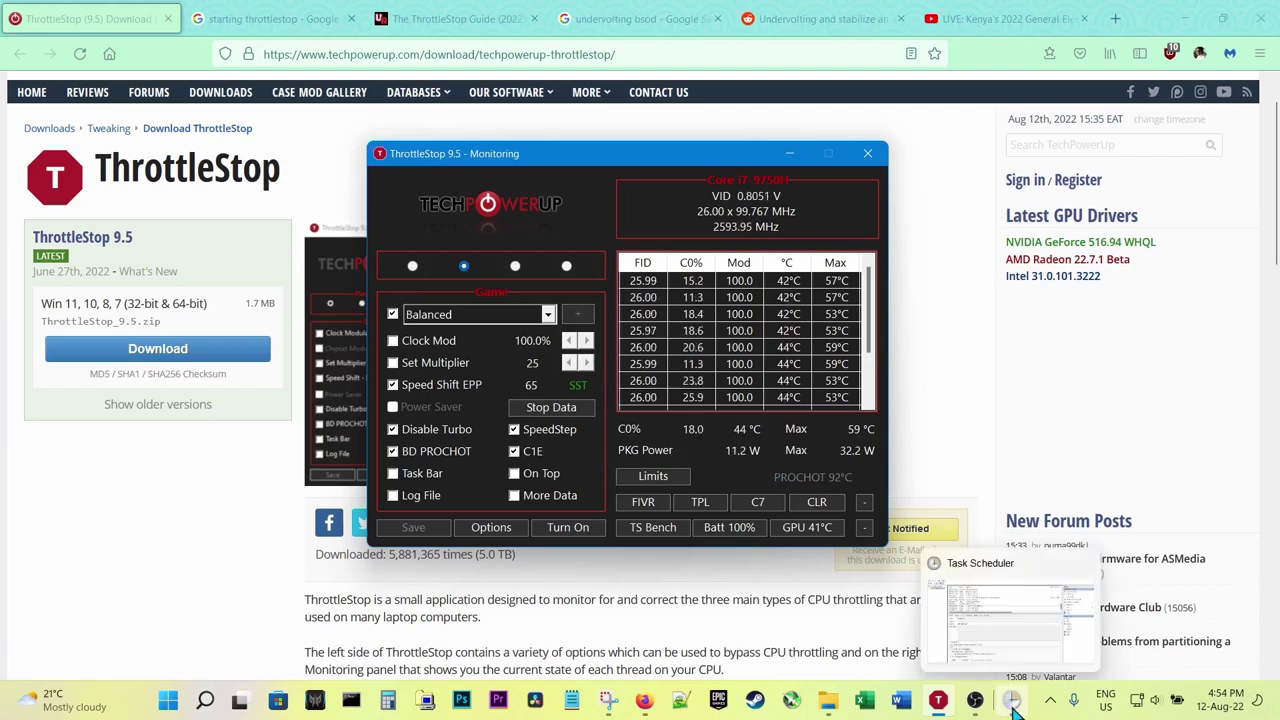
left_click(1013, 705)
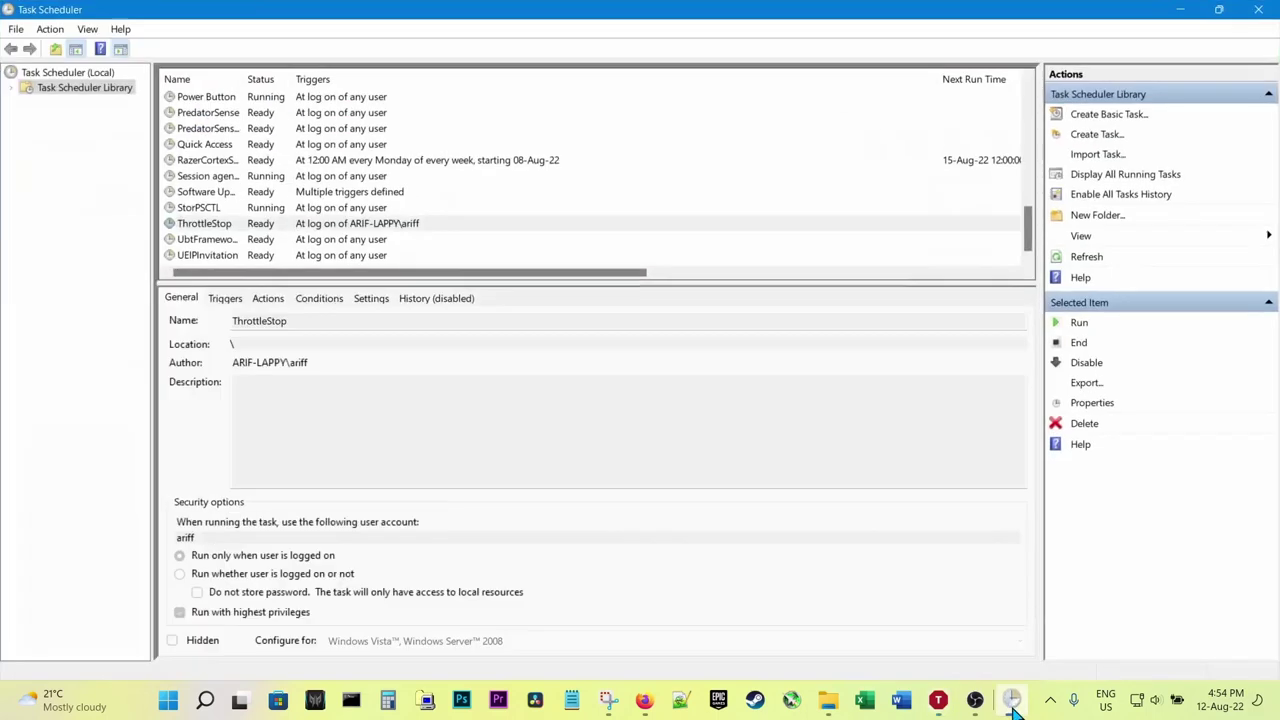
left_click(1178, 9)
left_click(205, 700)
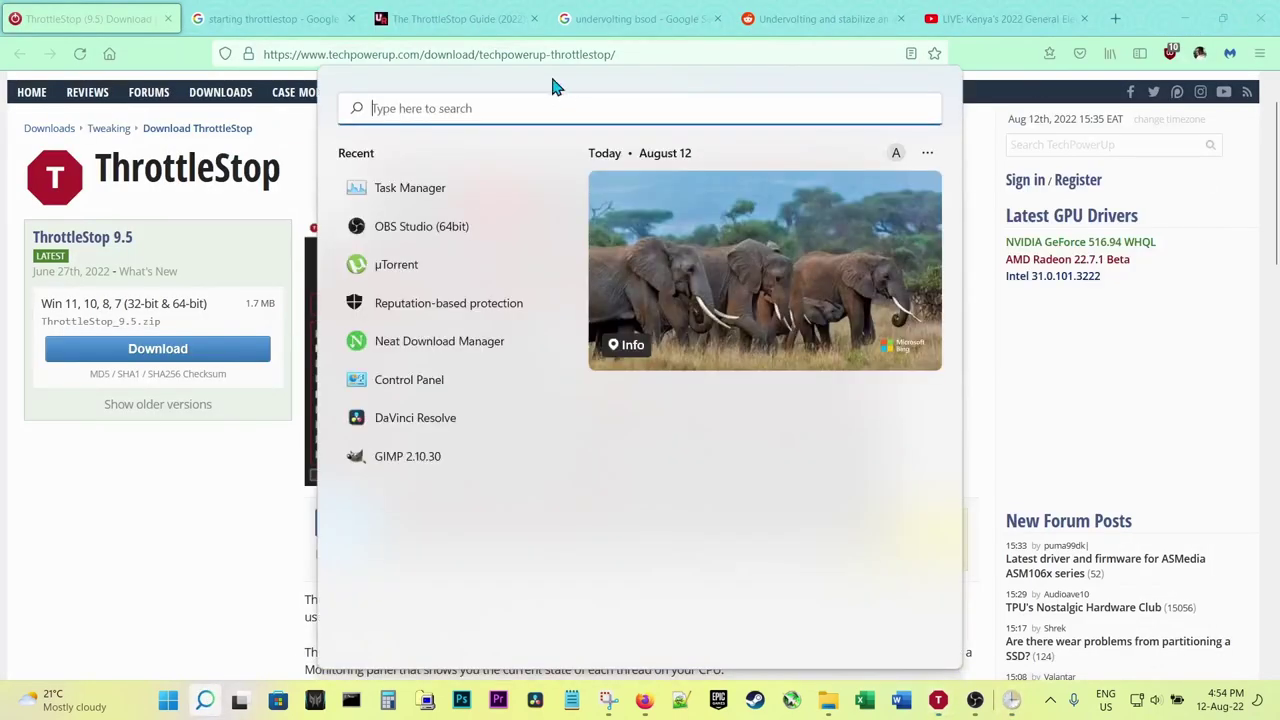
type("task")
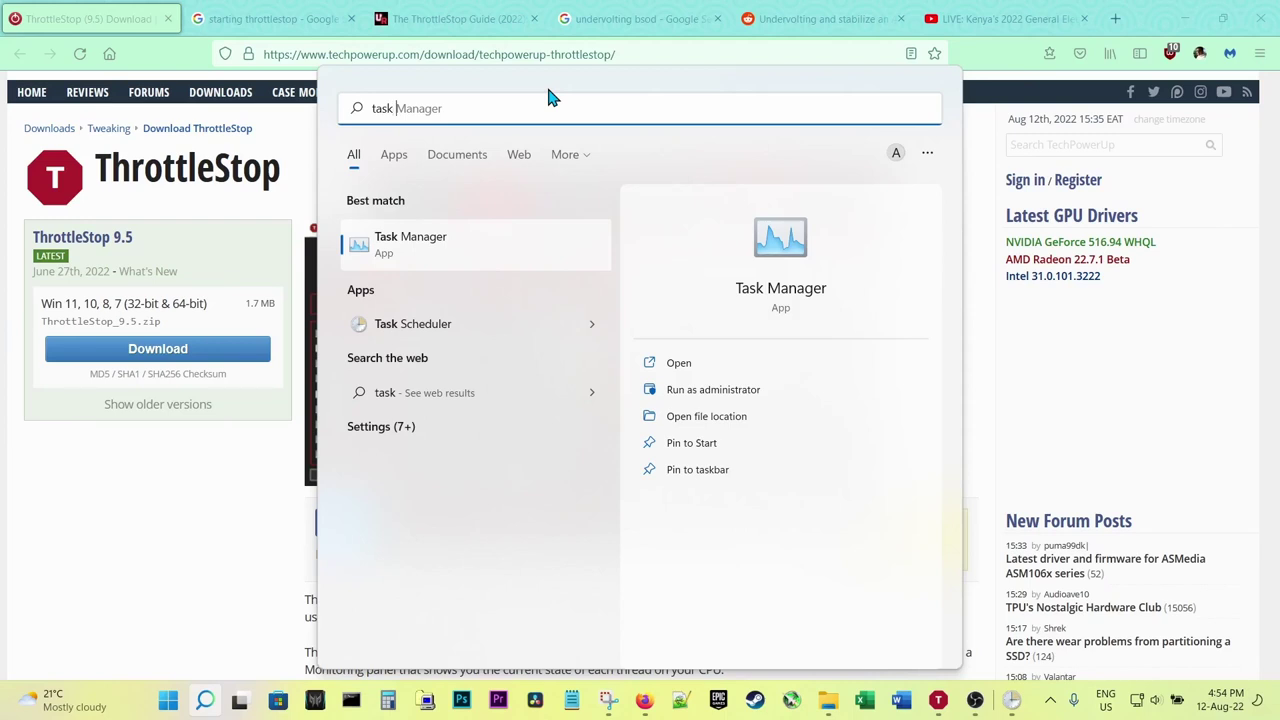
left_click(1014, 703)
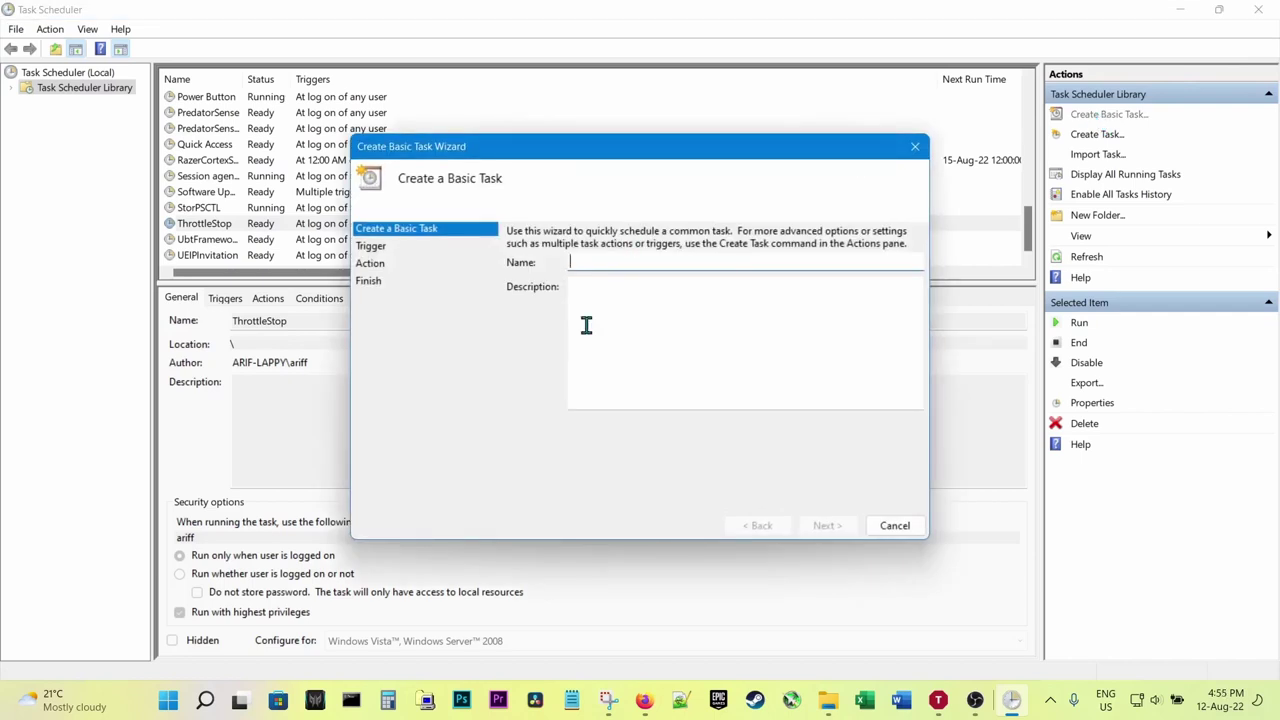
- Name the task TS, trigger it when the user logs on, and choose Start a program
type("TS")
left_click(832, 527)
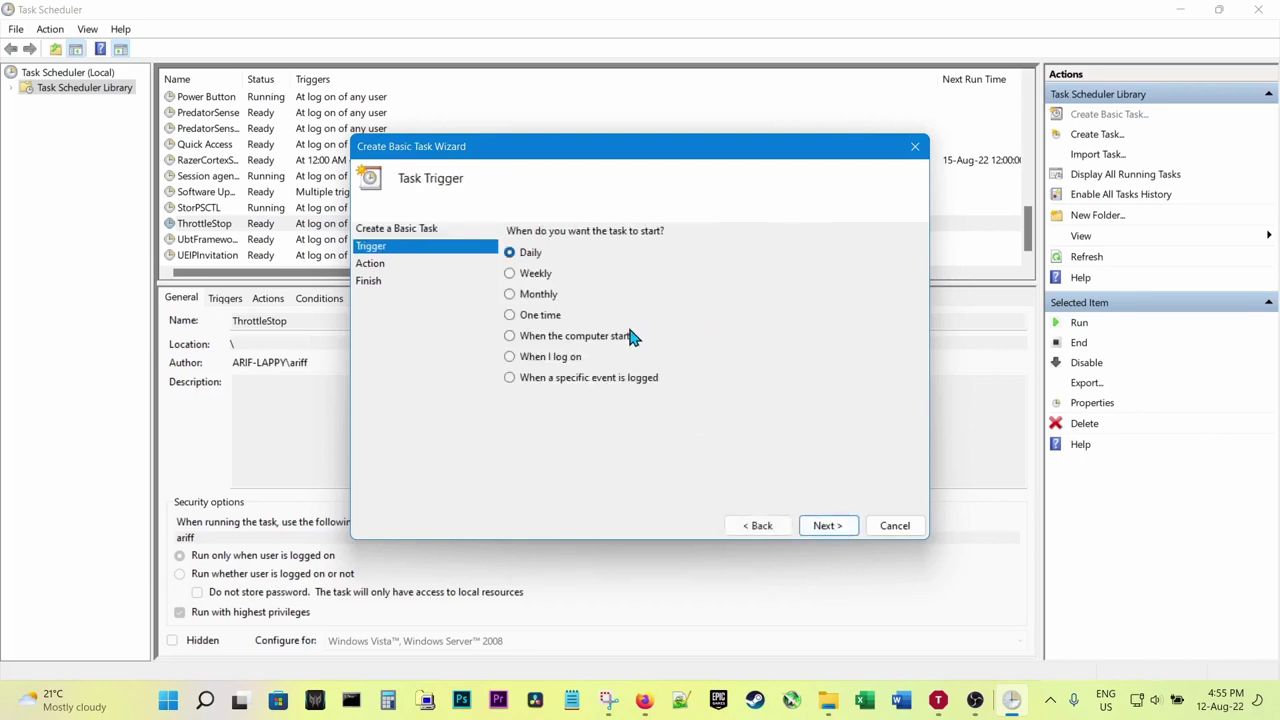
left_click(510, 357)
left_click(833, 528)
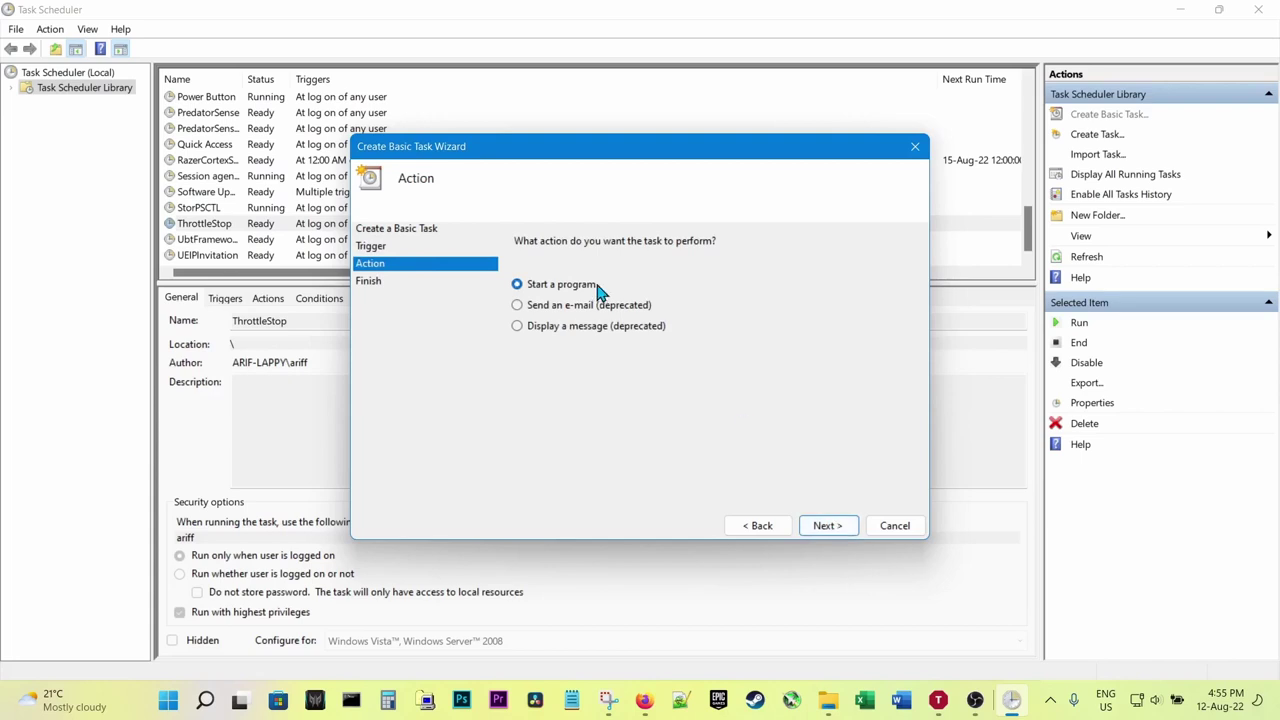
left_click(831, 526)
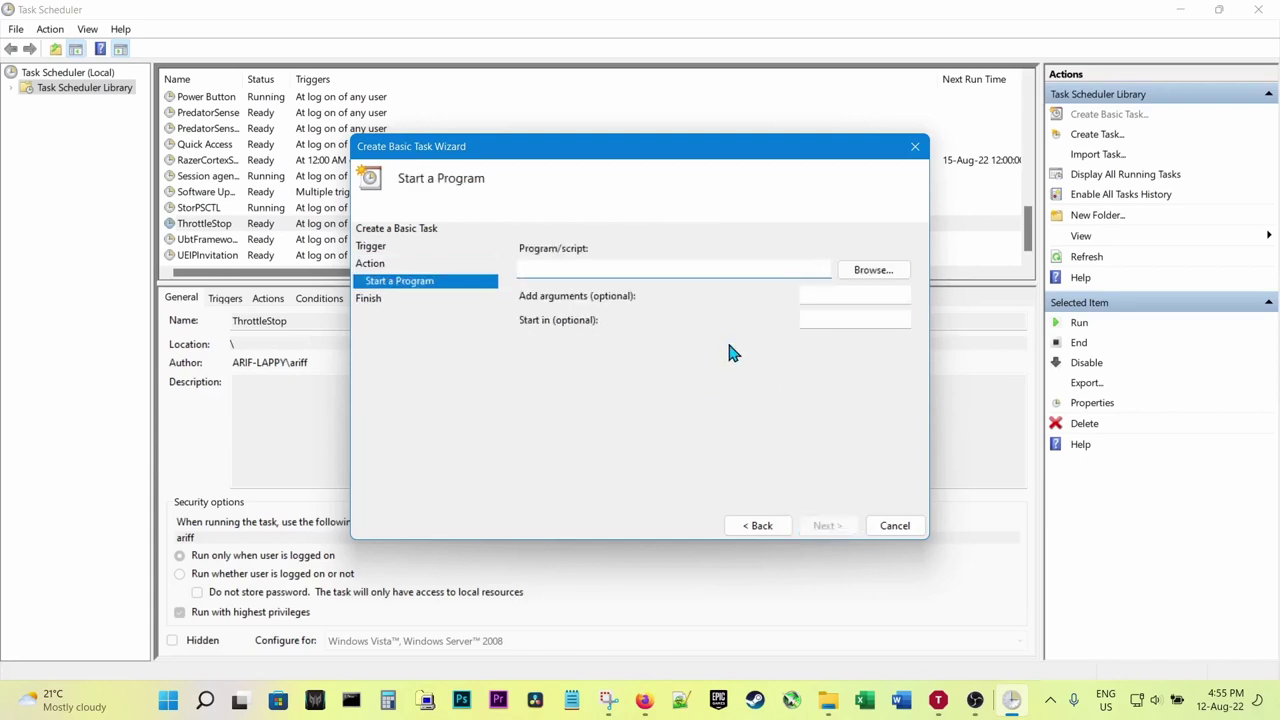
- Browse to C:\ThrottleStop_9.5 and pick ThrottleStop.exe as the task's program
left_click(885, 270)
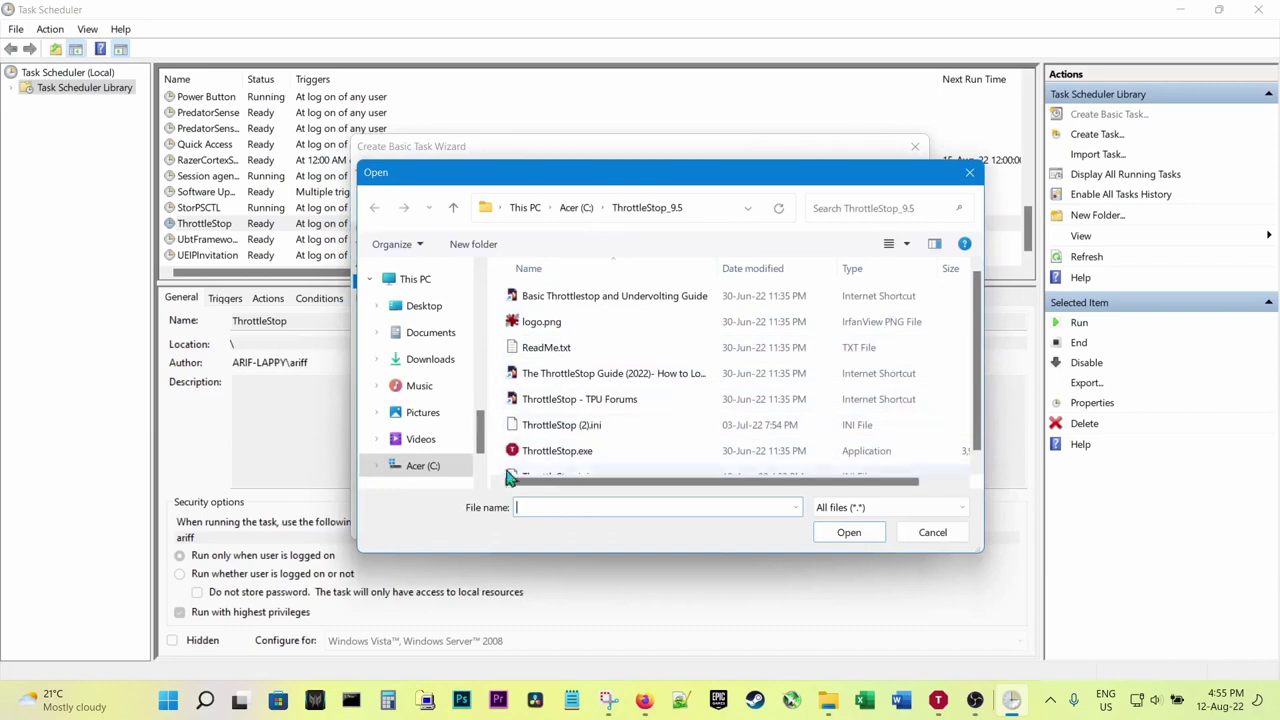
left_click(425, 467)
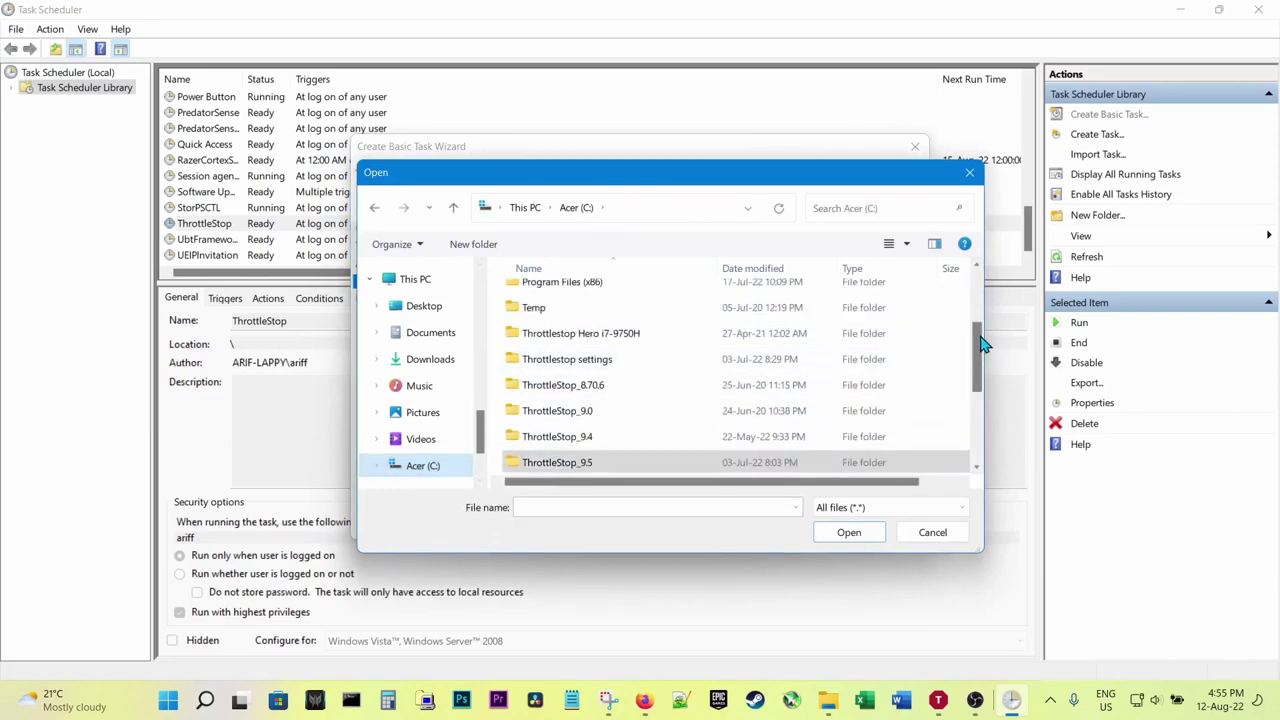
left_click_drag(980, 343, 986, 371)
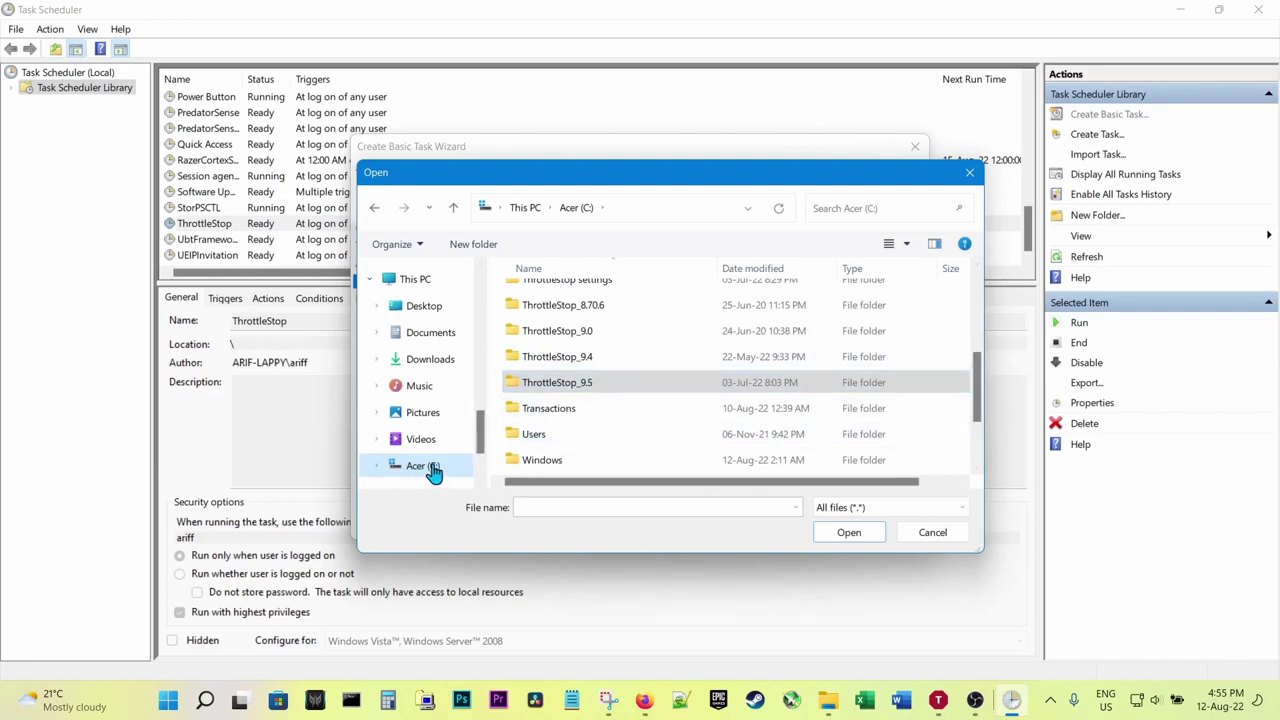
double_click(565, 386)
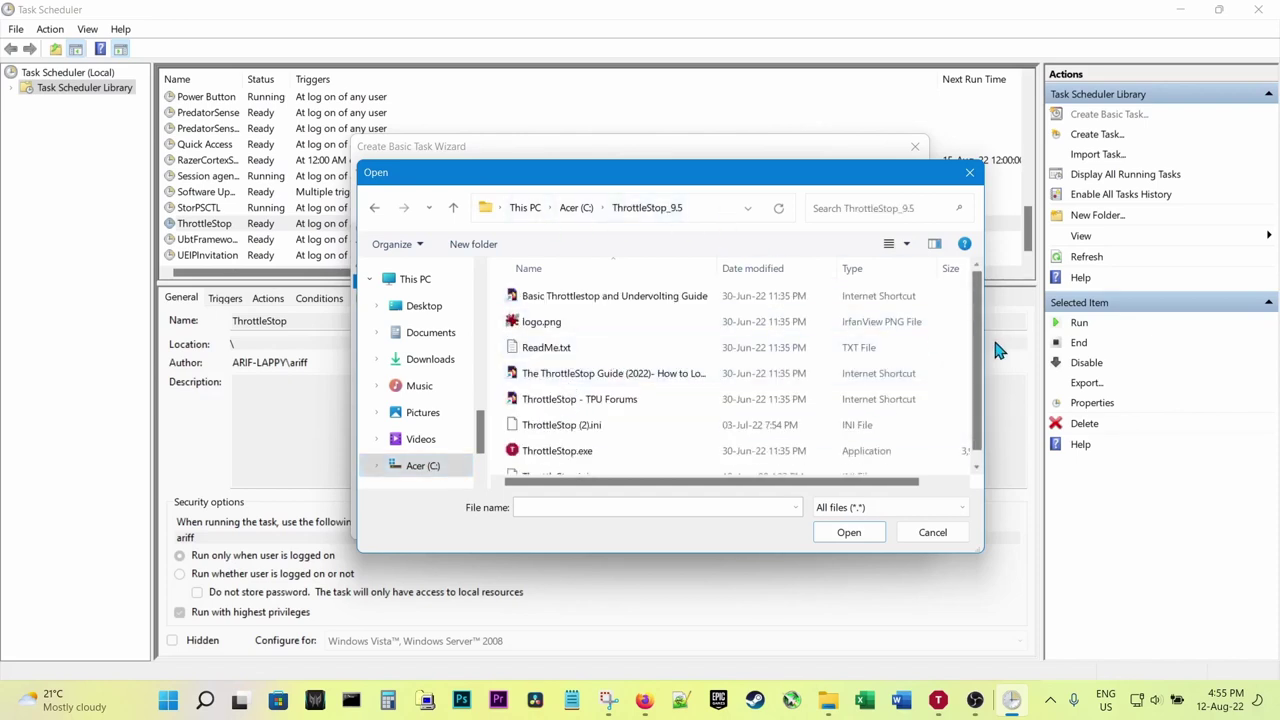
scroll(980, 354, "down", 1)
left_click(563, 448)
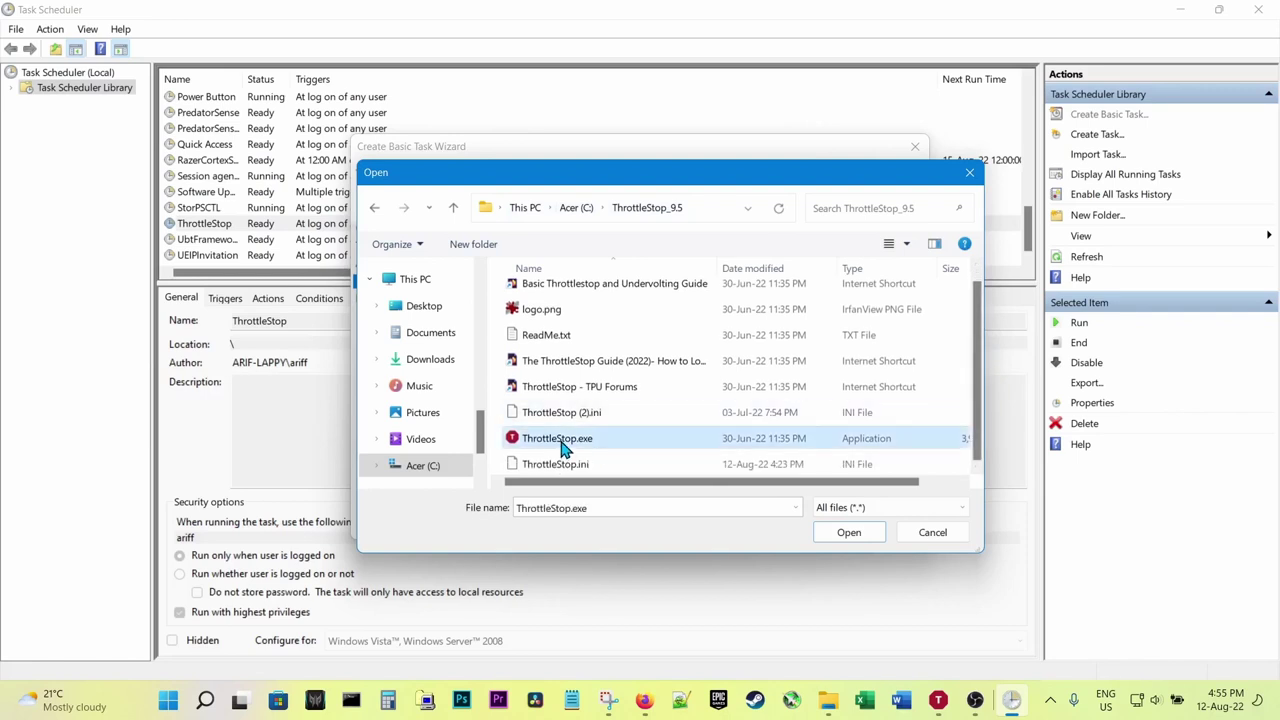
left_click(850, 533)
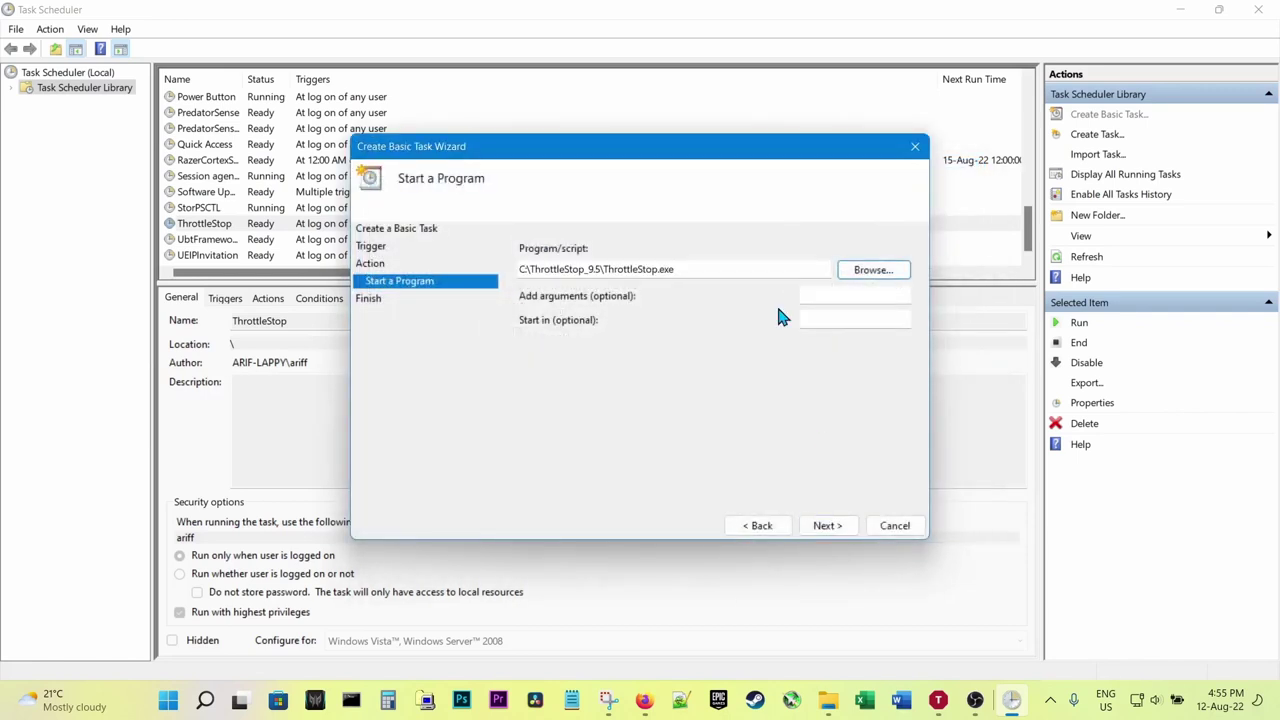
- Finish the TS task wizard, then delete the new TS task and confirm the deletion
left_click(828, 526)
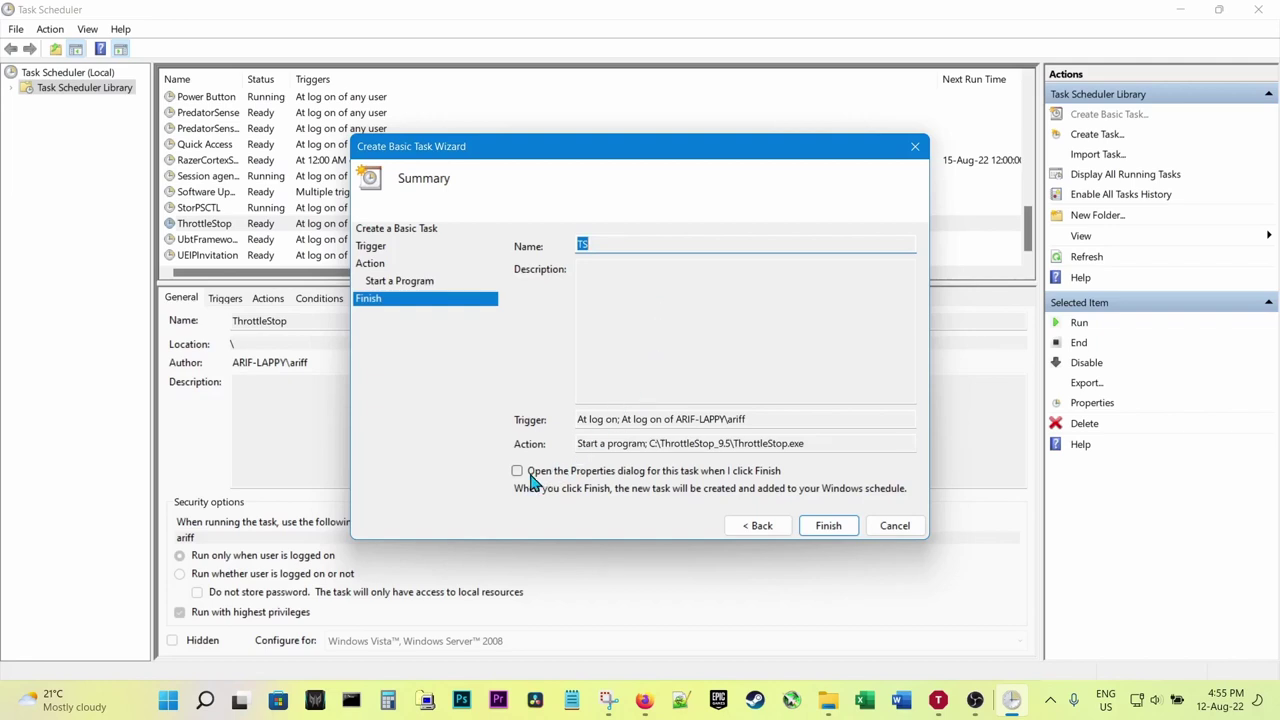
left_click(828, 527)
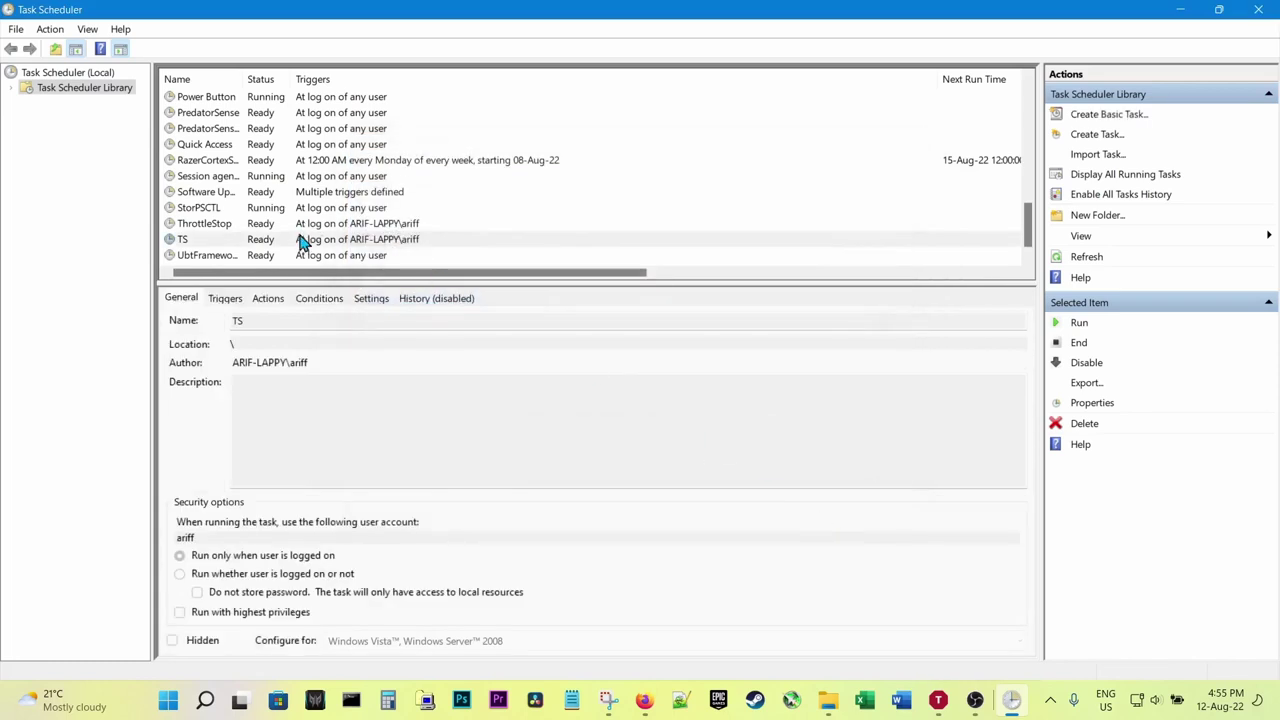
right_click(300, 240)
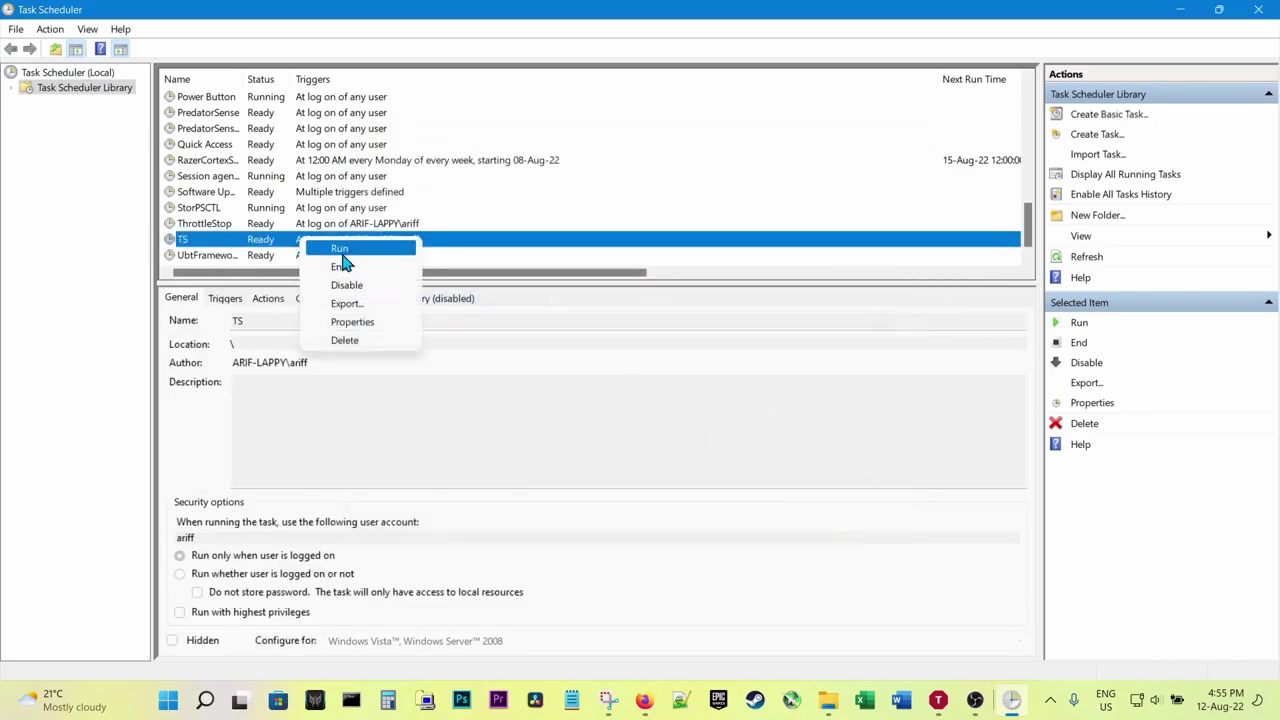
left_click(352, 341)
left_click(645, 470)
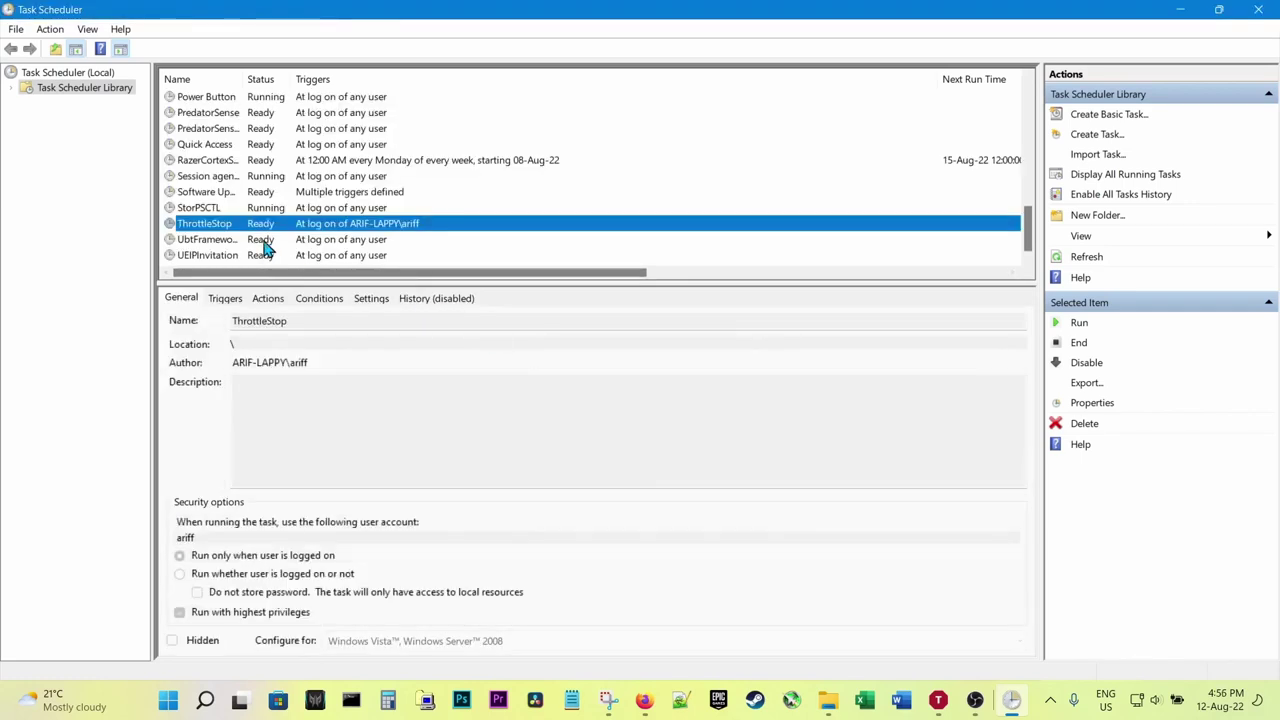
left_click(226, 300)
left_click(272, 302)
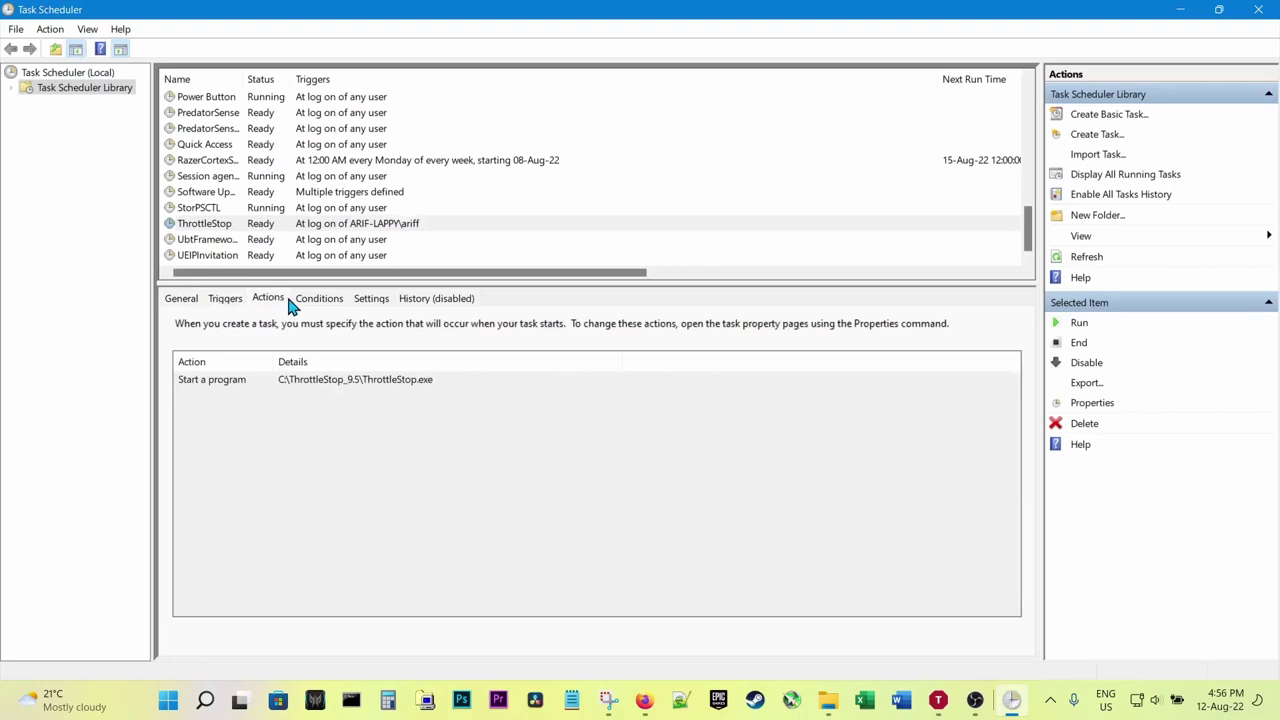
left_click(316, 300)
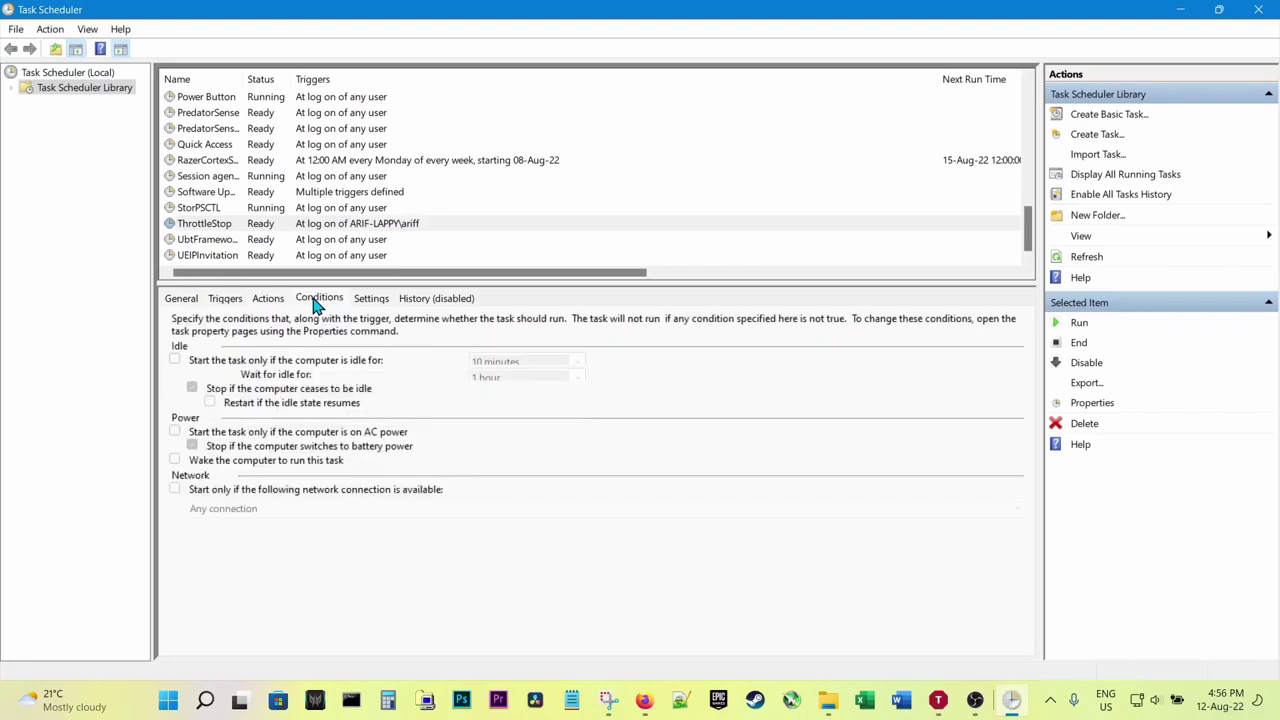
left_click(371, 300)
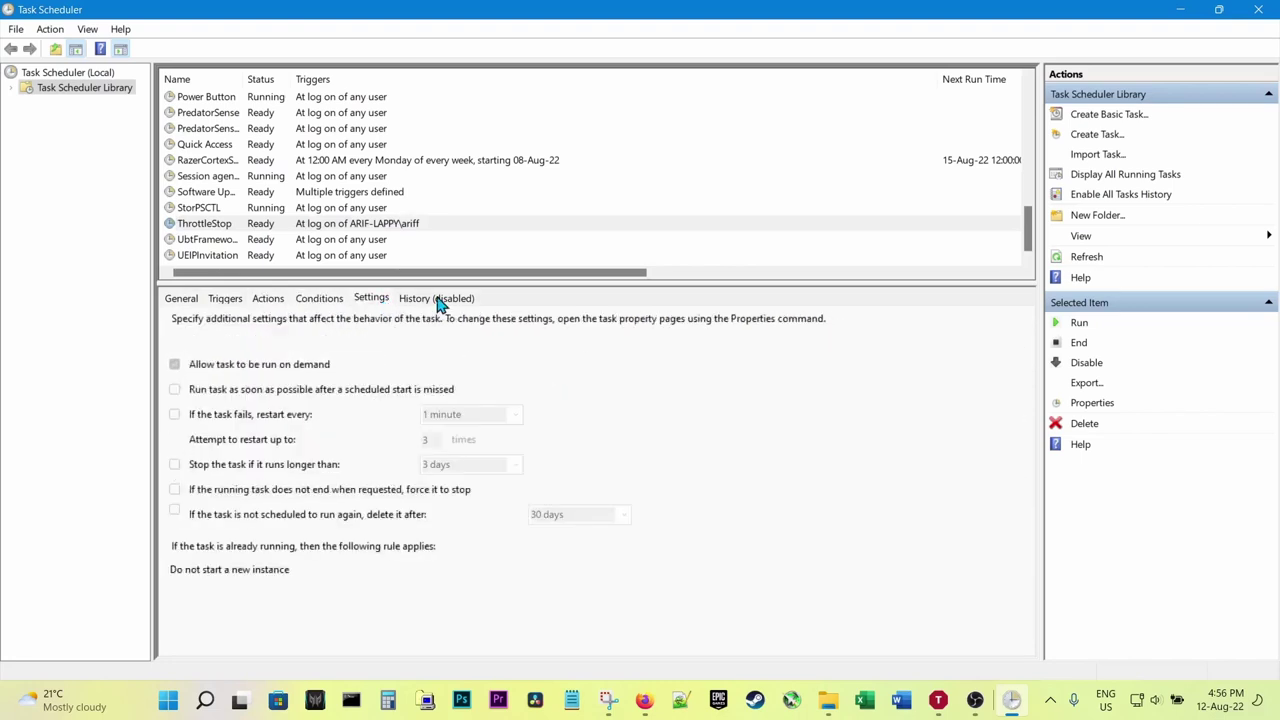
left_click(321, 304)
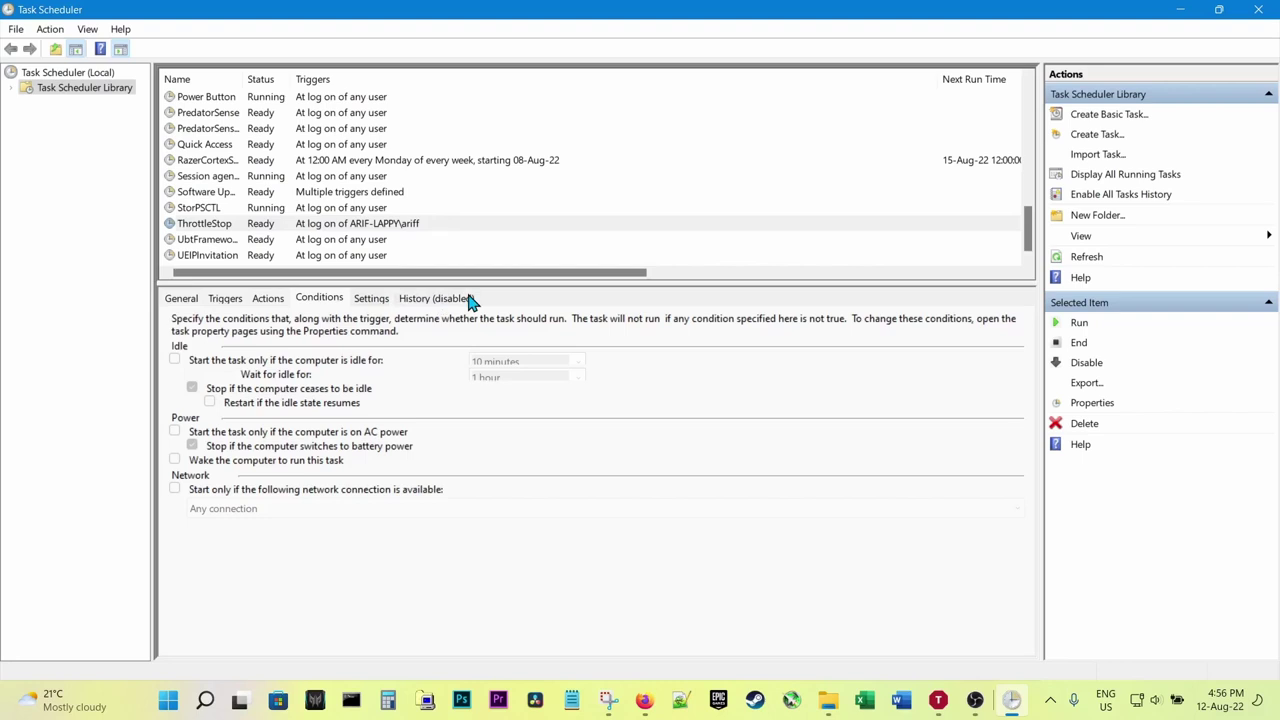
left_click(450, 300)
left_click(374, 302)
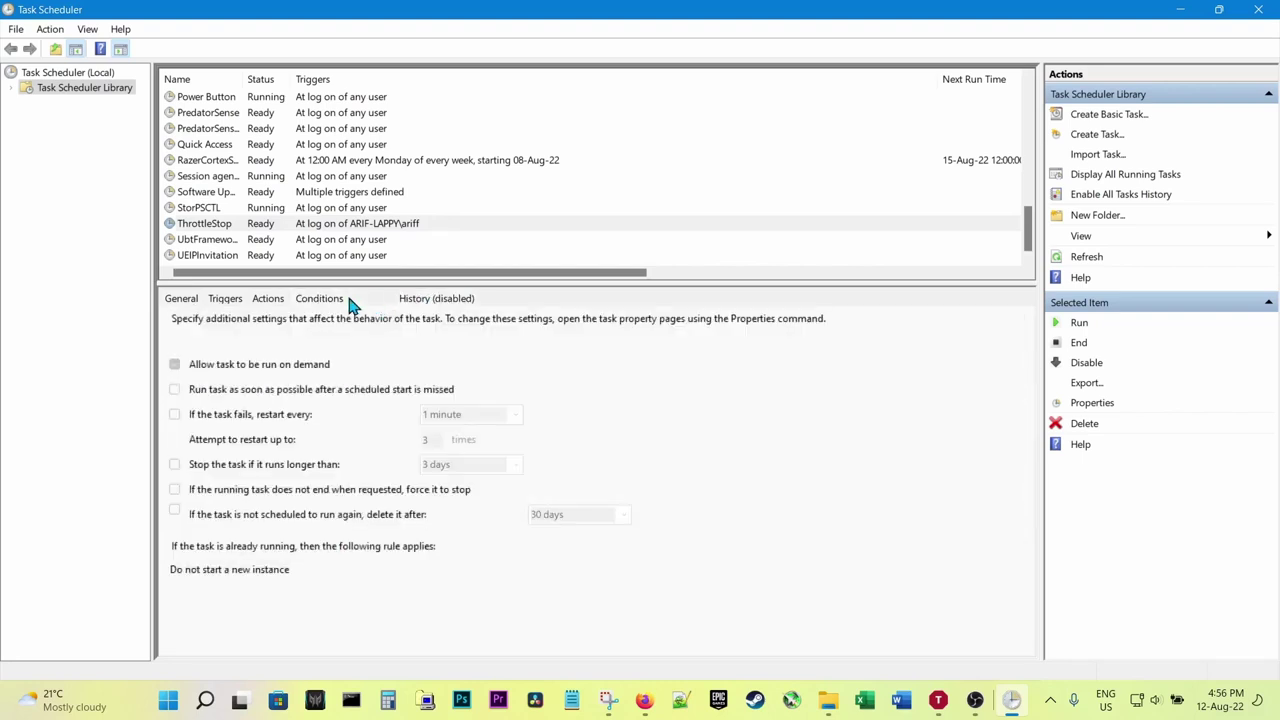
left_click(176, 302)
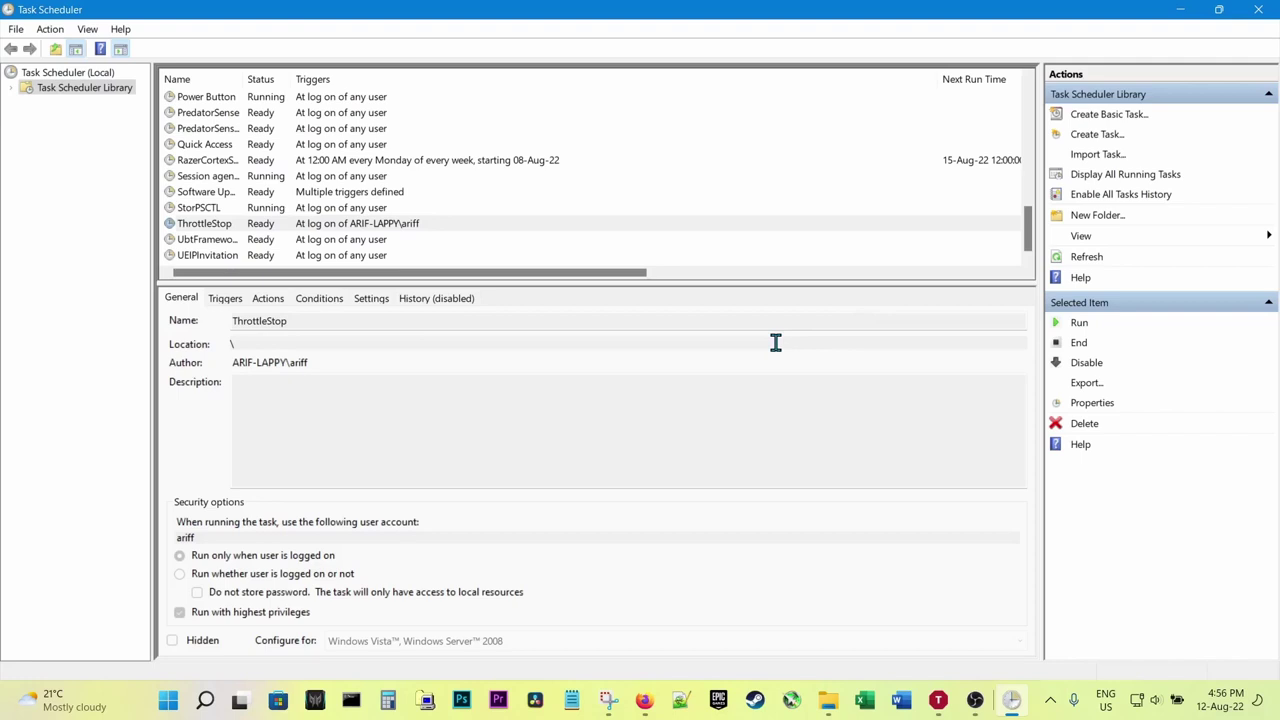
- Close Task Scheduler to reveal ThrottleStop, then bring the OBS screen recorder forward
left_click(1258, 9)
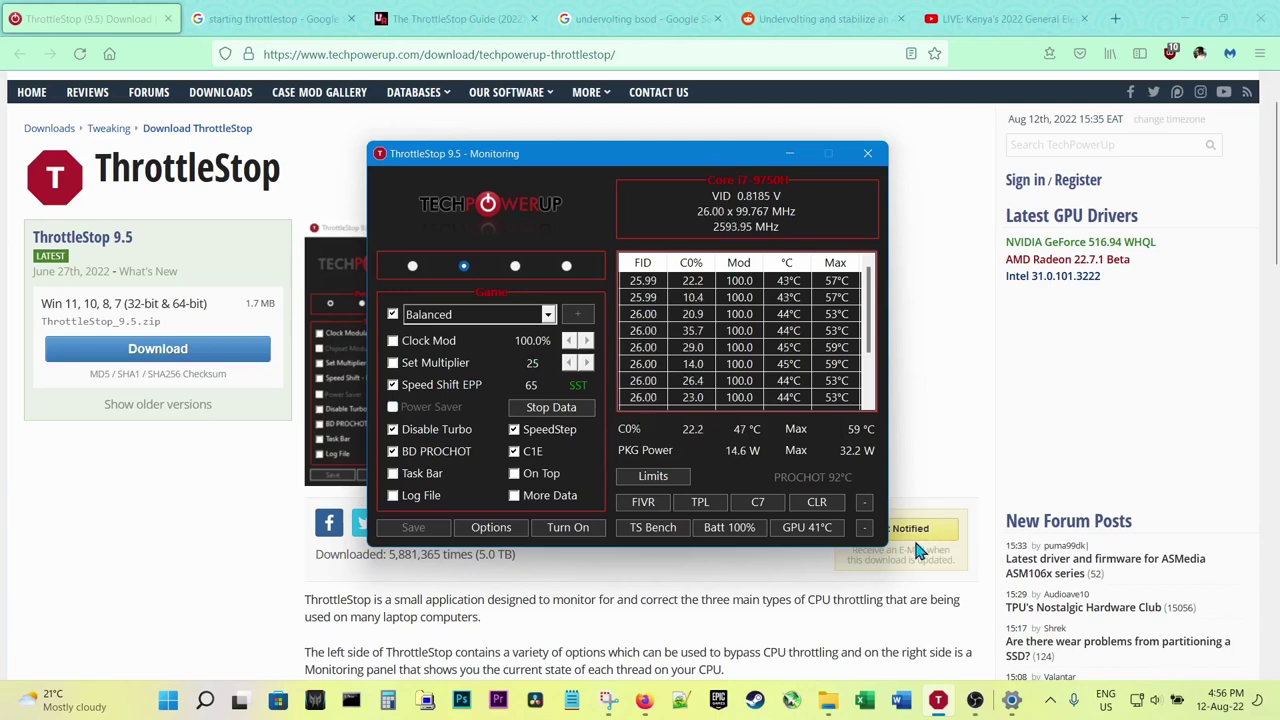
key("alt+Tab")
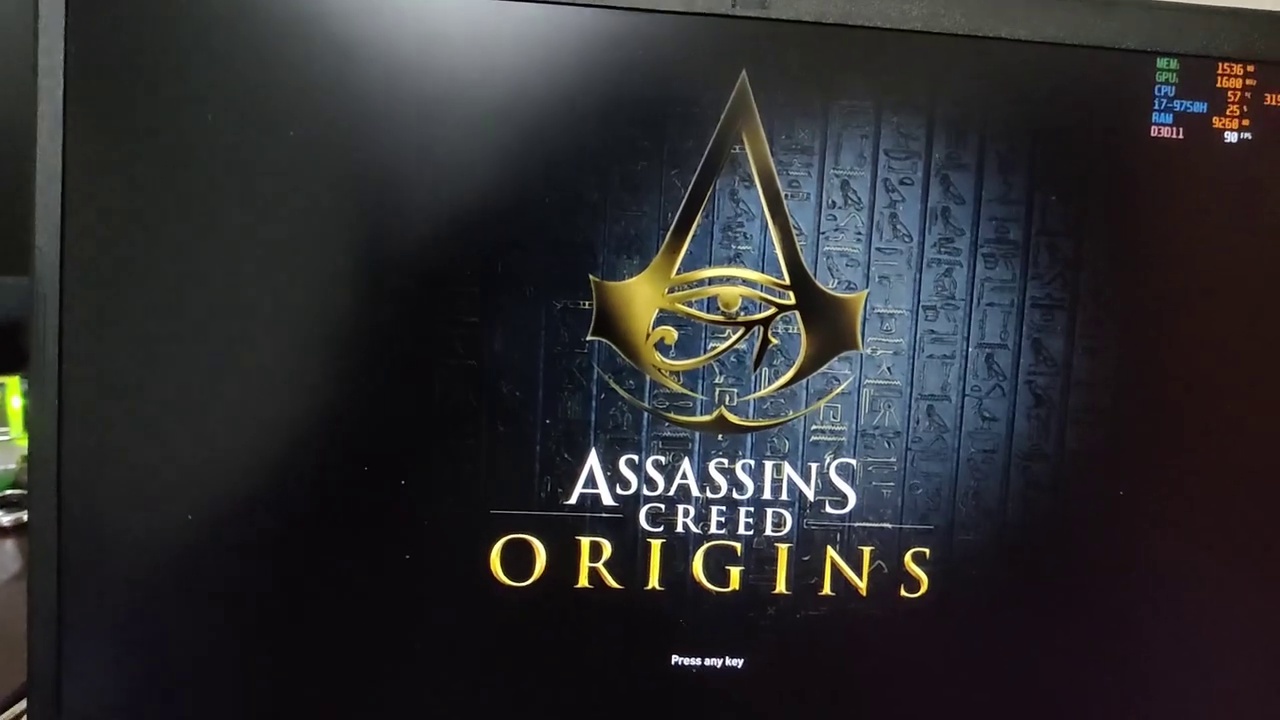
- Go past the title screen and review Graphics options: Medium anti-aliasing, High shadows, Medium textures
key("Return")
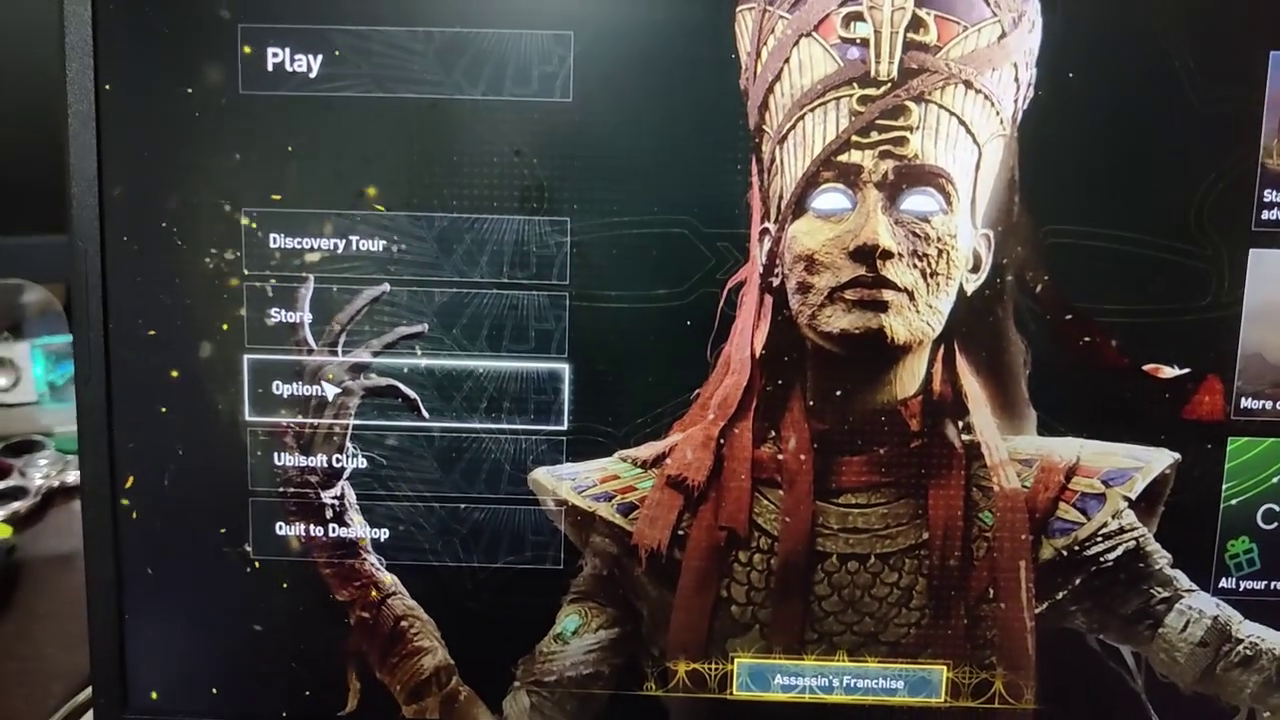
left_click(290, 428)
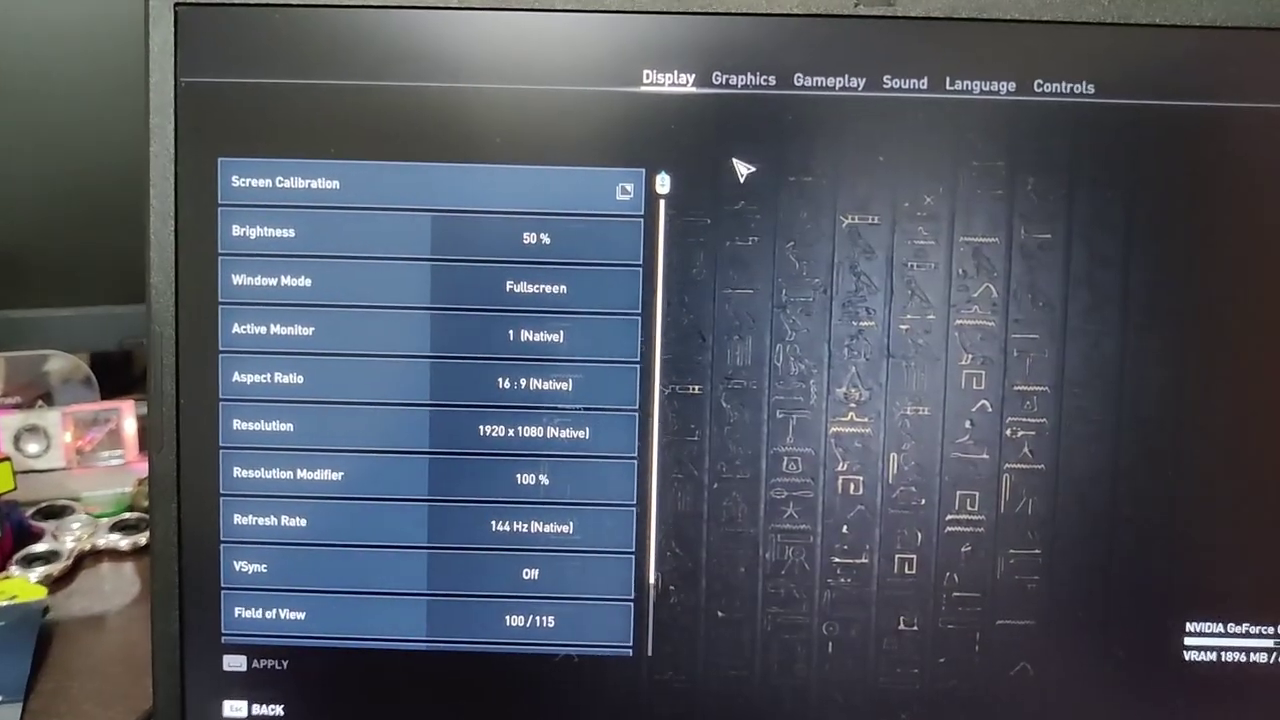
left_click(752, 84)
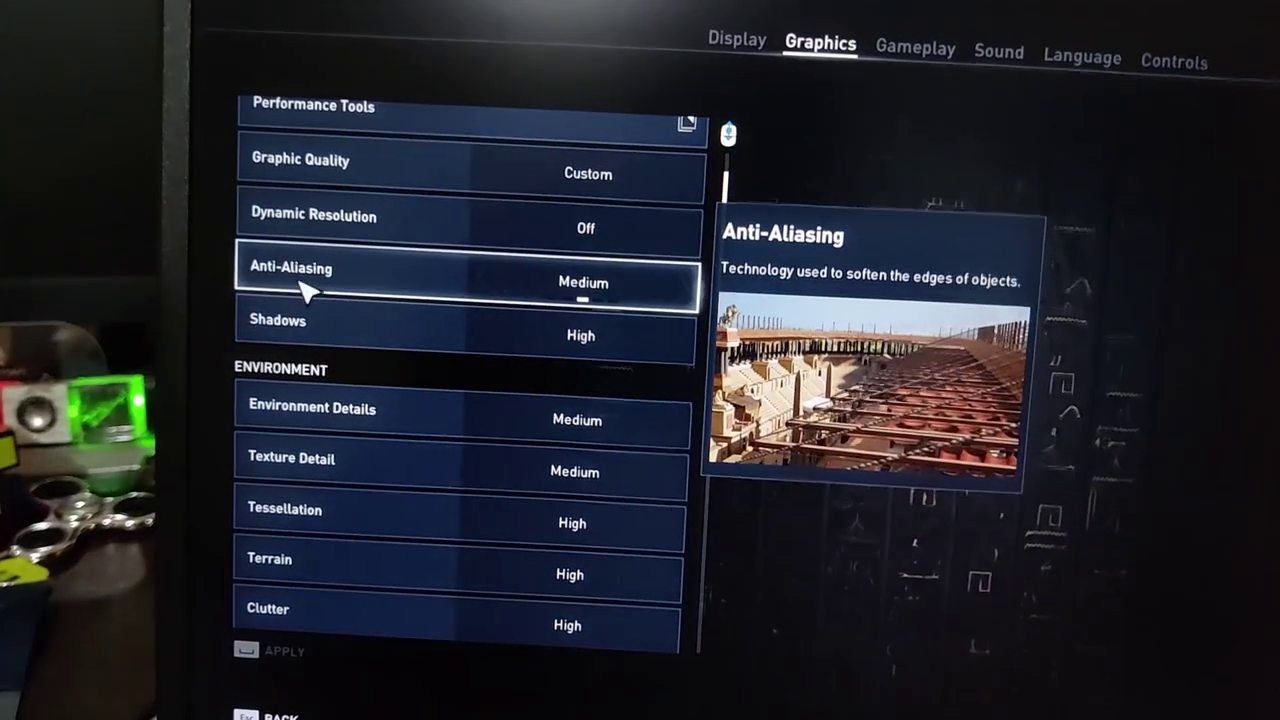
scroll(310, 310, "down", 1)
scroll(308, 310, "down", 2)
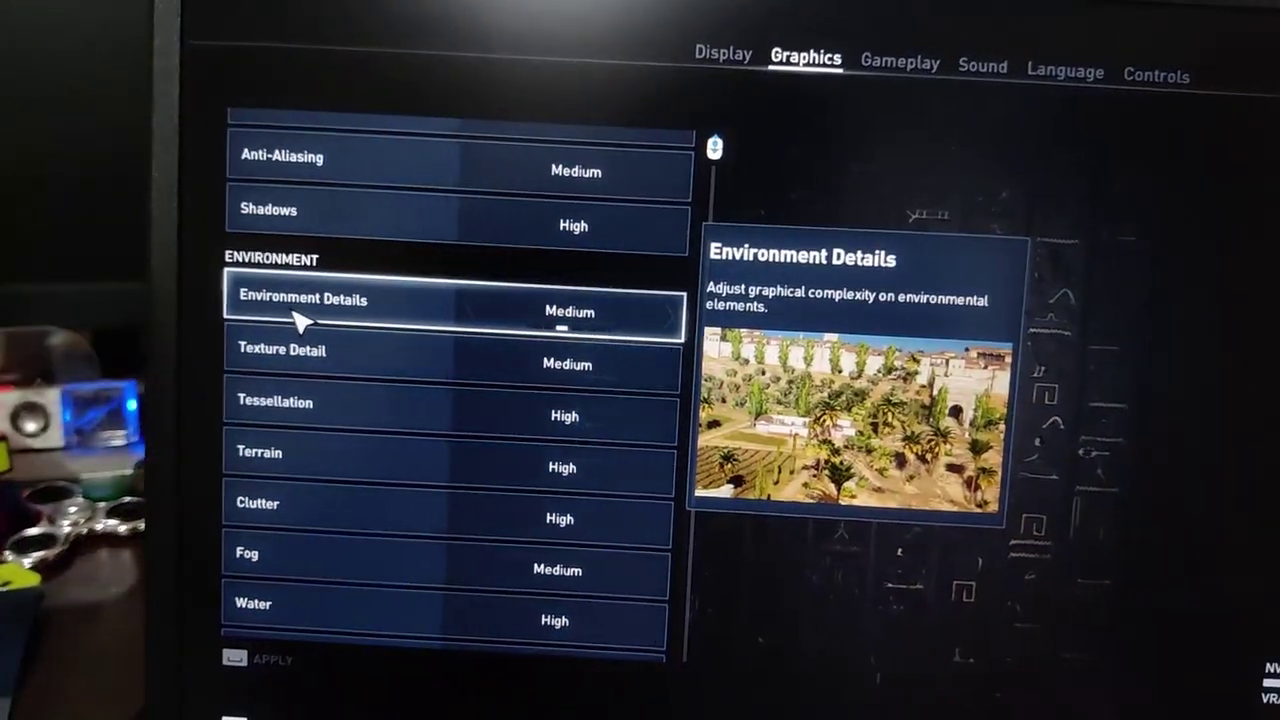
scroll(300, 315, "down", 3)
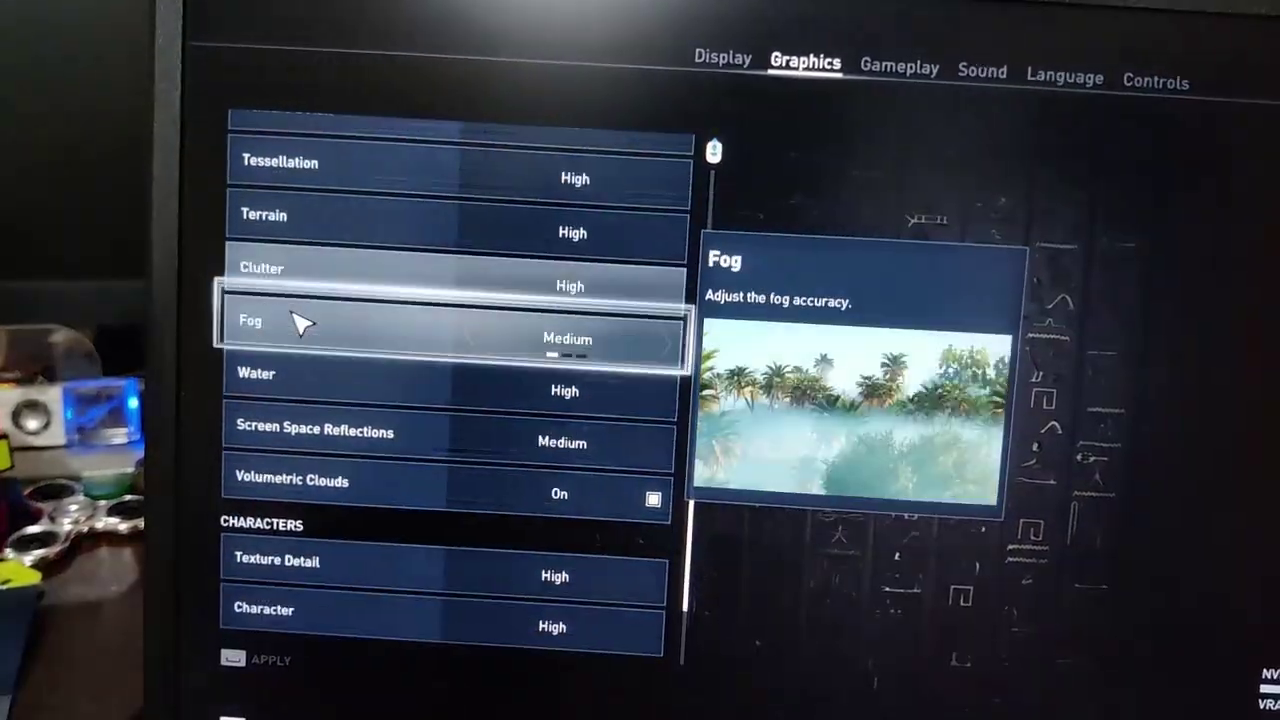
scroll(293, 320, "down", 1)
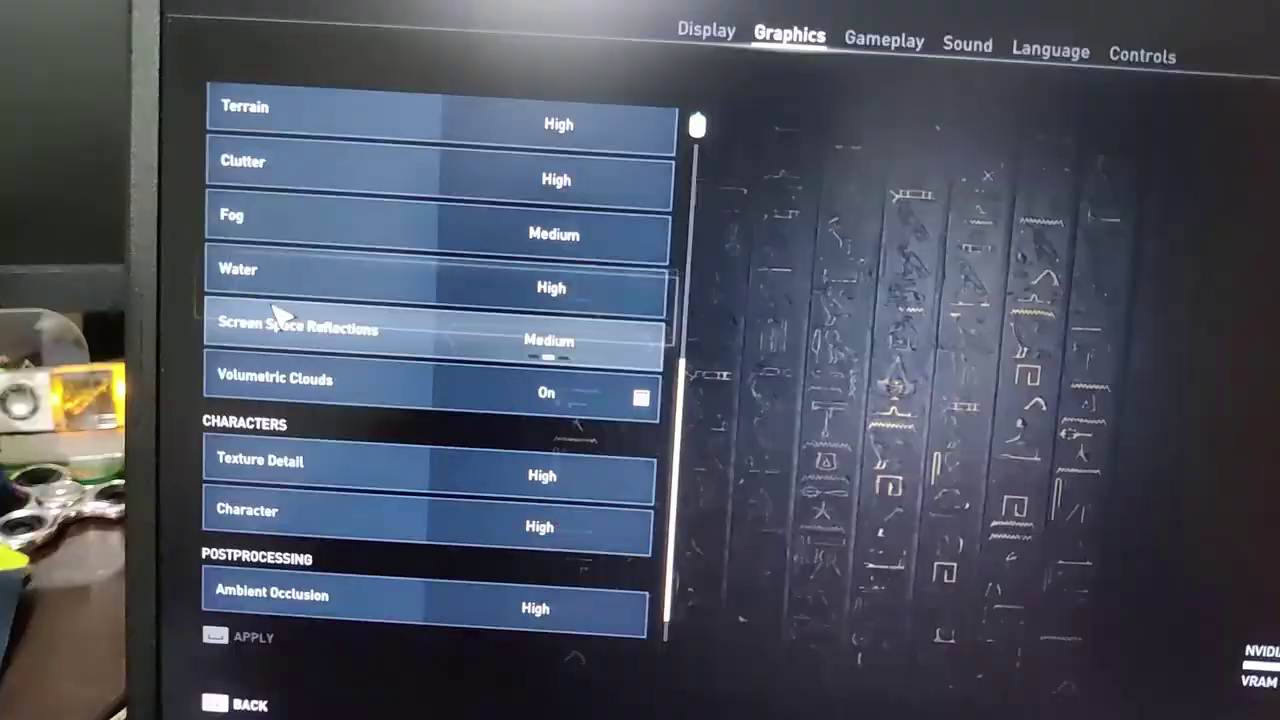
scroll(285, 390, "down", 1)
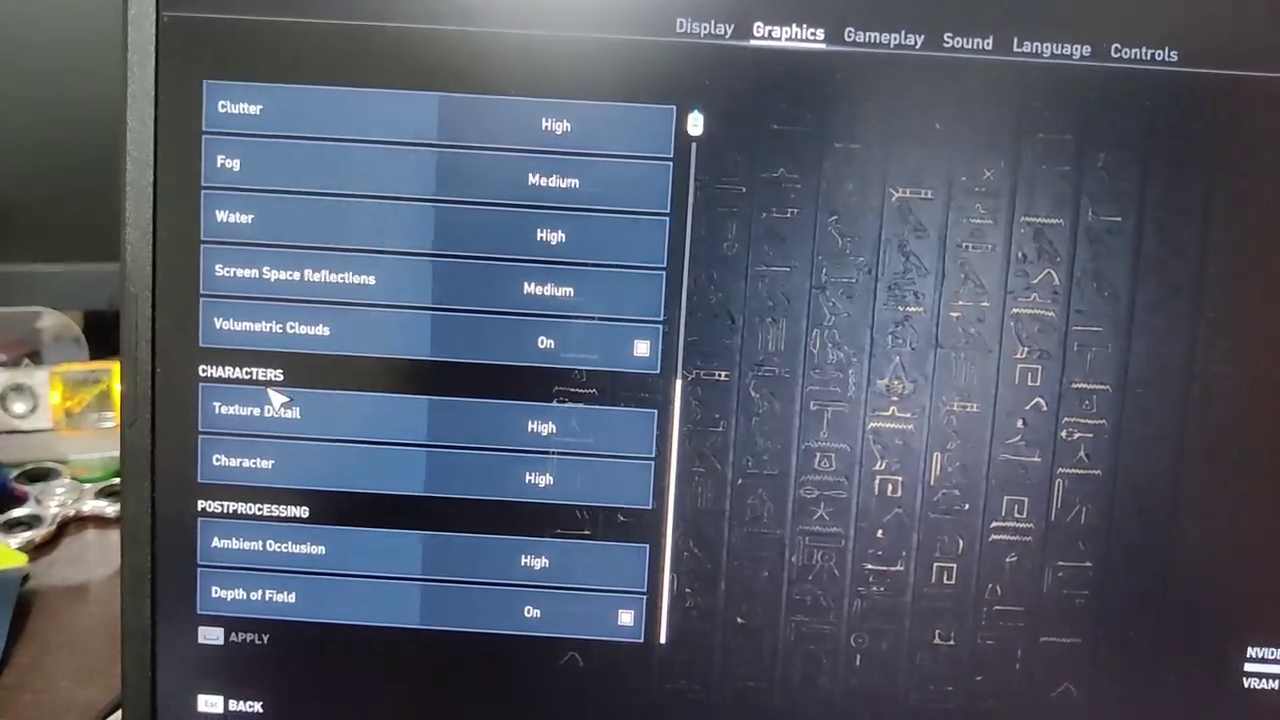
scroll(280, 396, "up", 2)
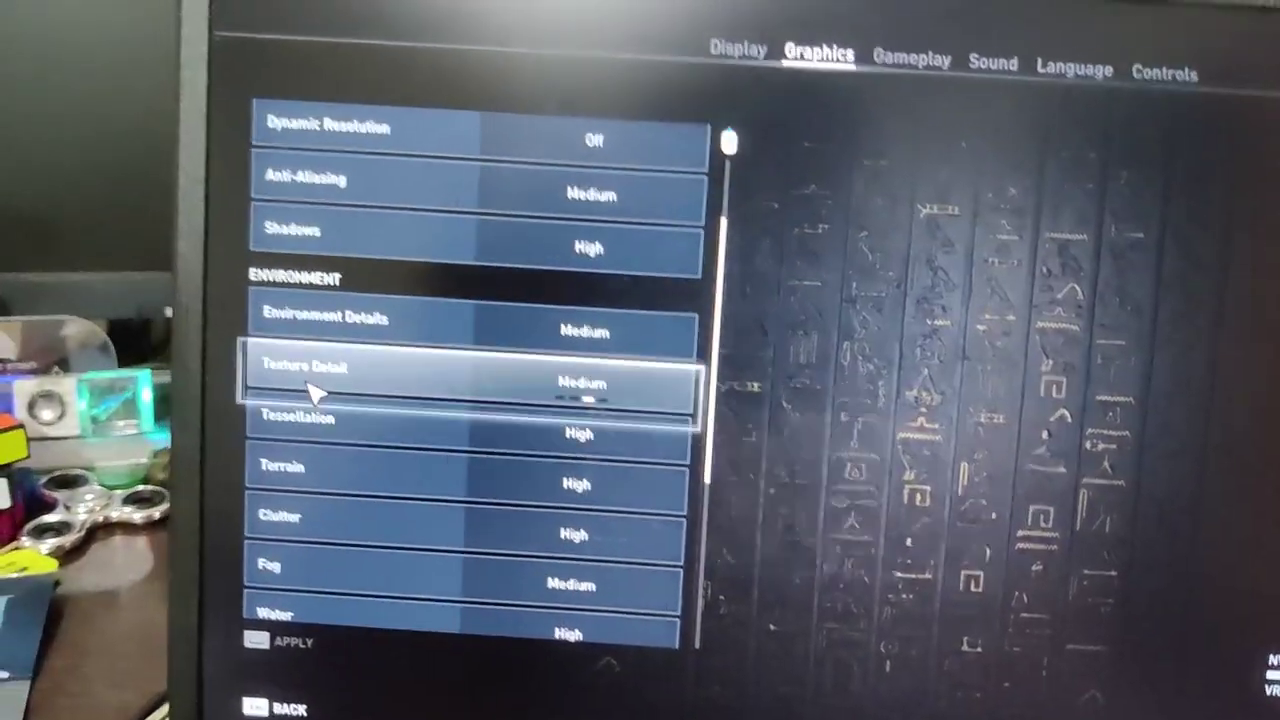
- Leave settings for the main menu, load the save, and run over the dunes toward Letopolis
key("Escape")
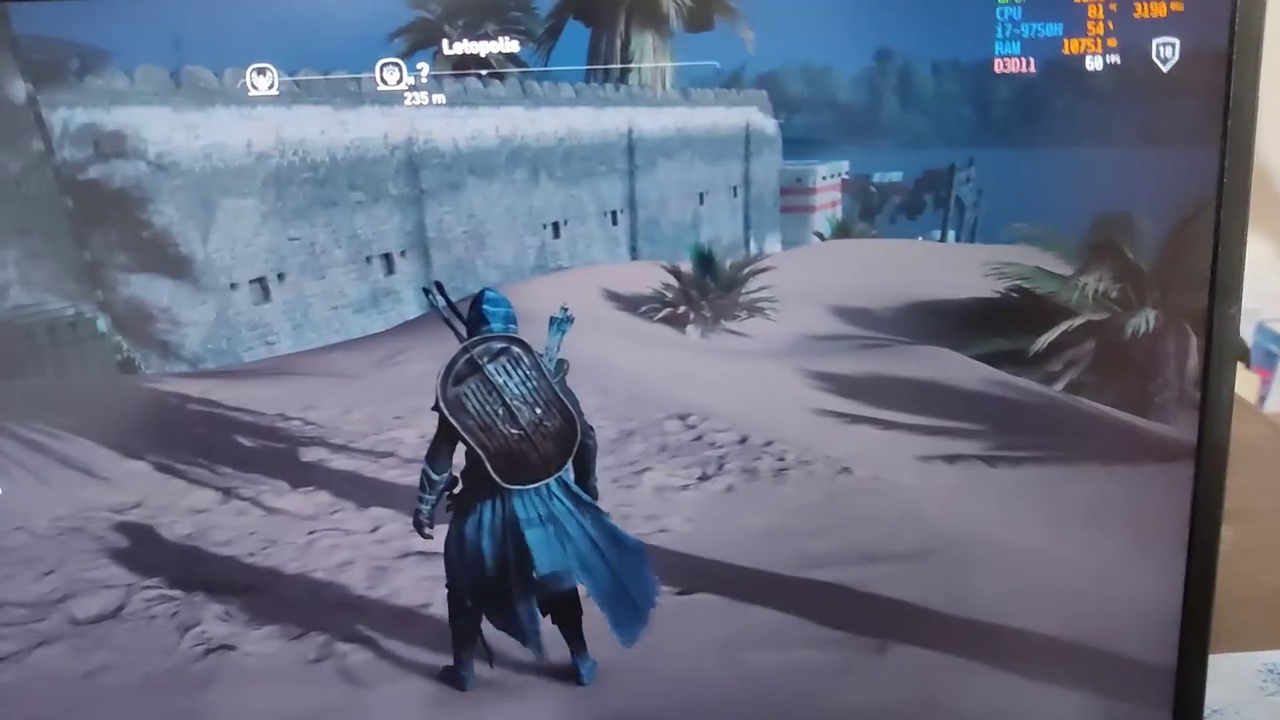
key("w")
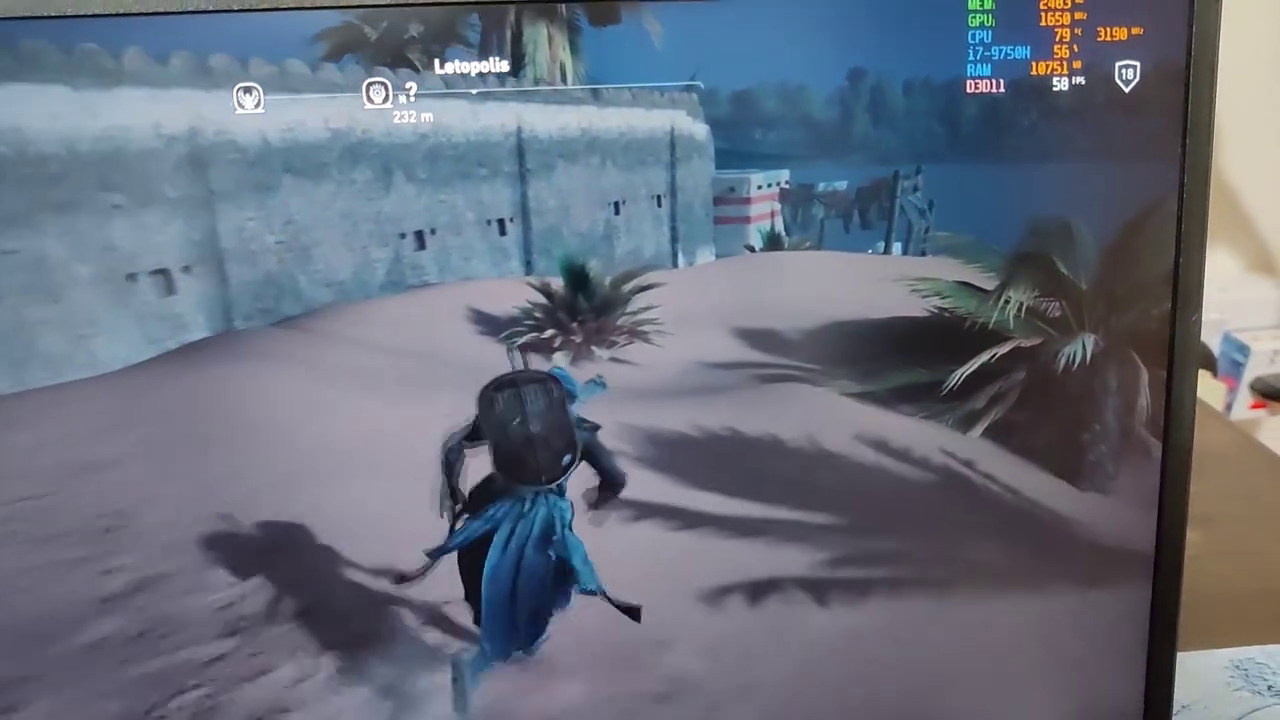
key("w")
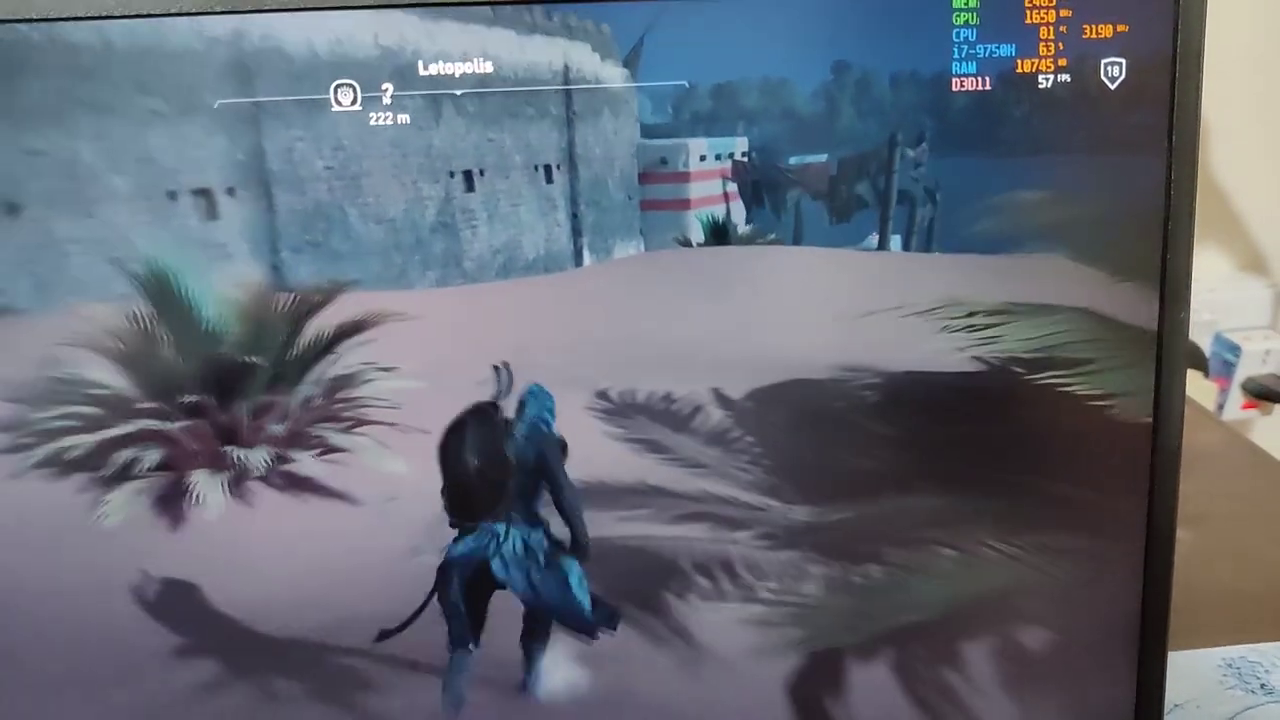
key("w")
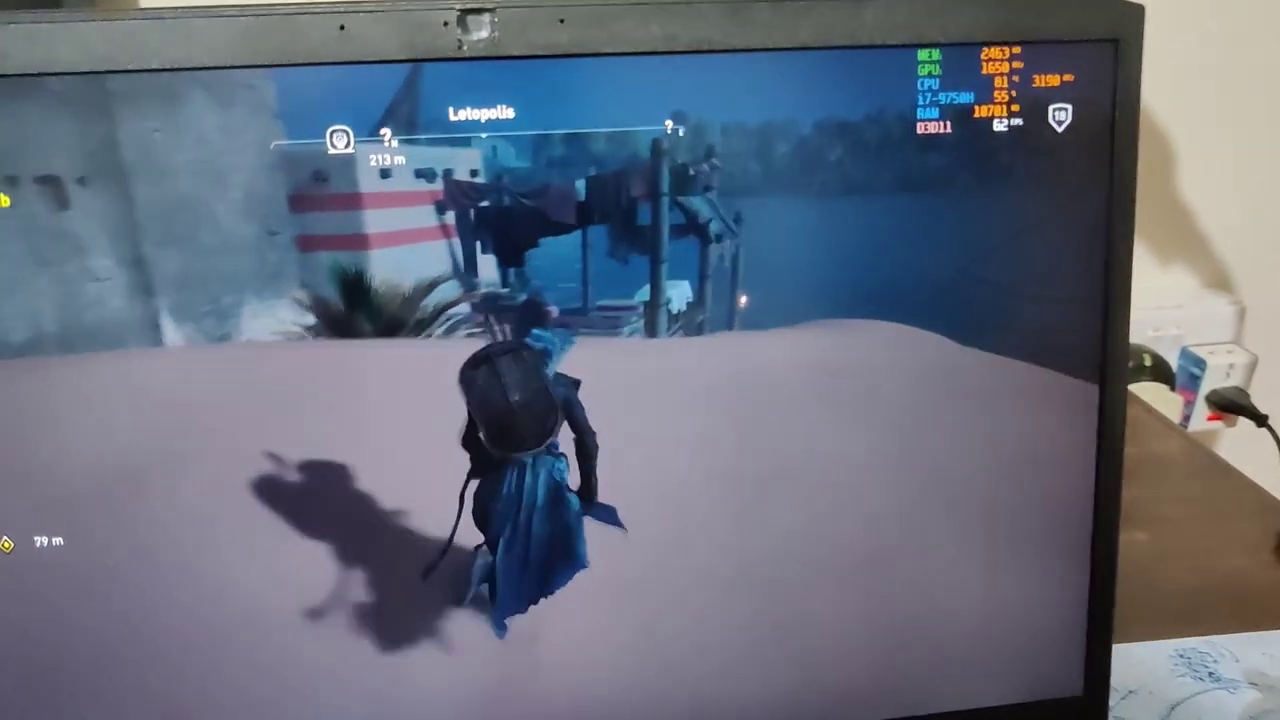
key("a")
key("s")
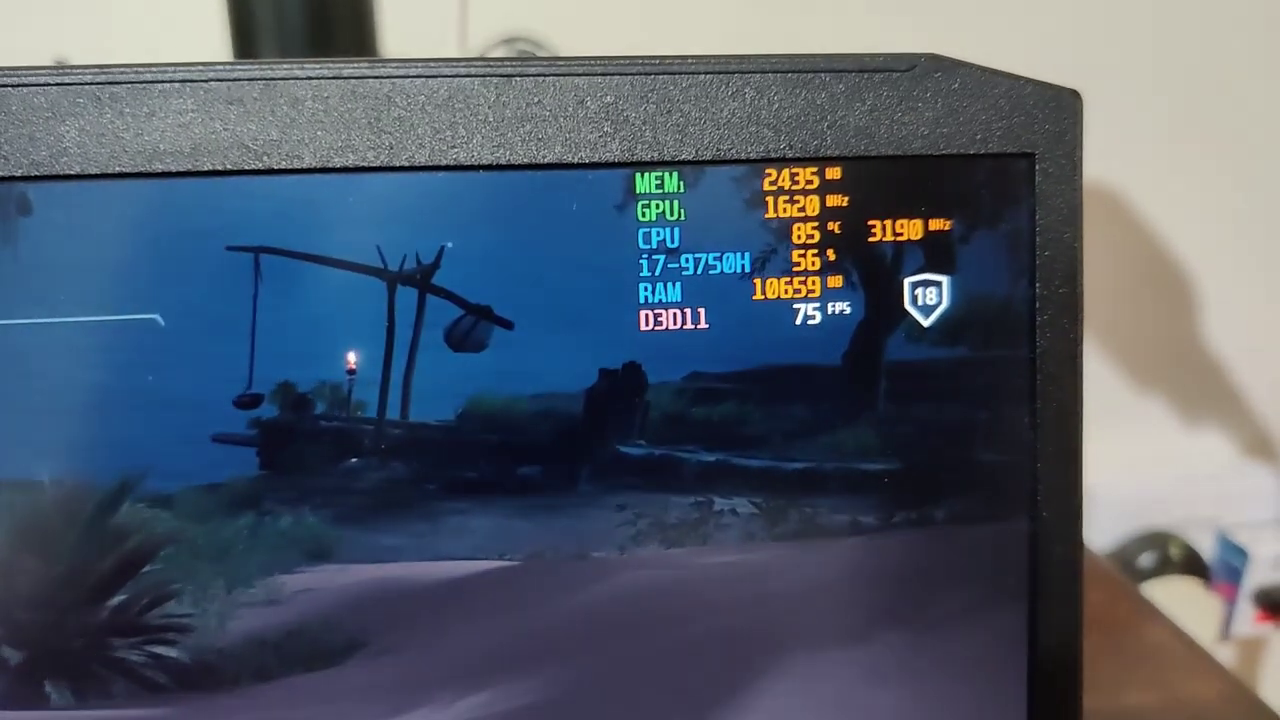
- Keep playing near Letopolis, bringing the camera back onto the character
key("w")
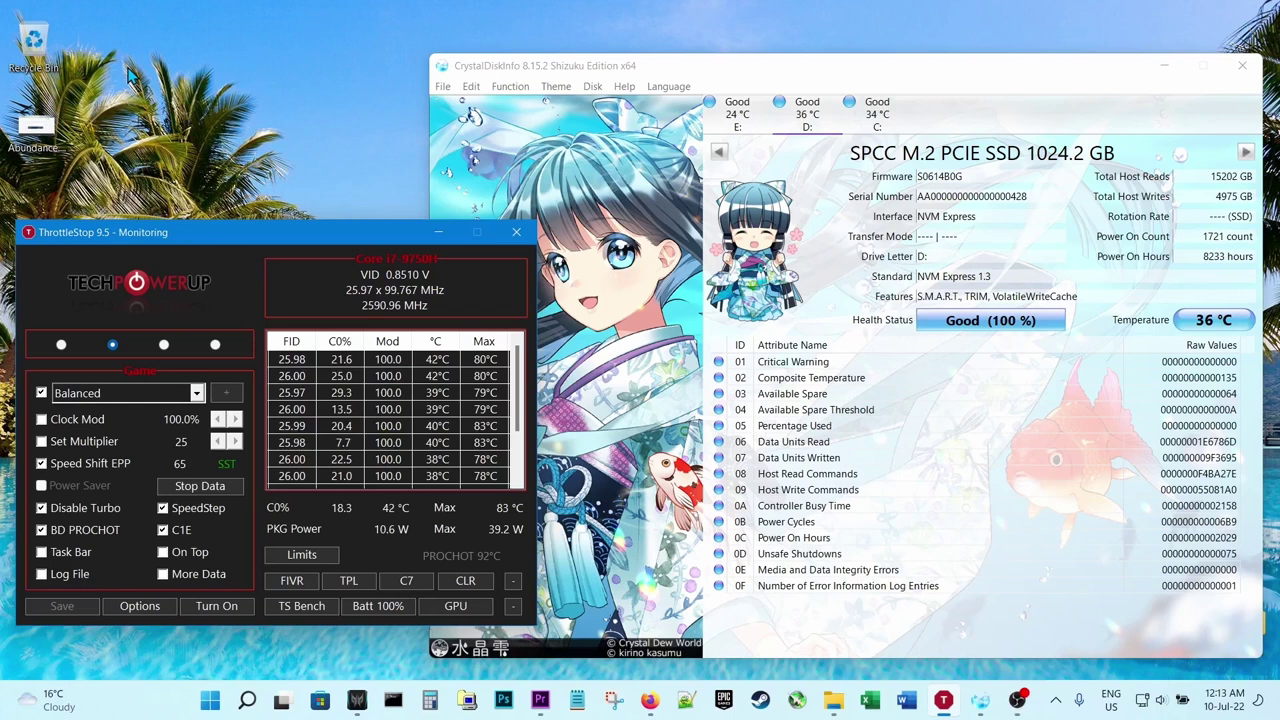
left_click_drag(279, 239, 279, 214)
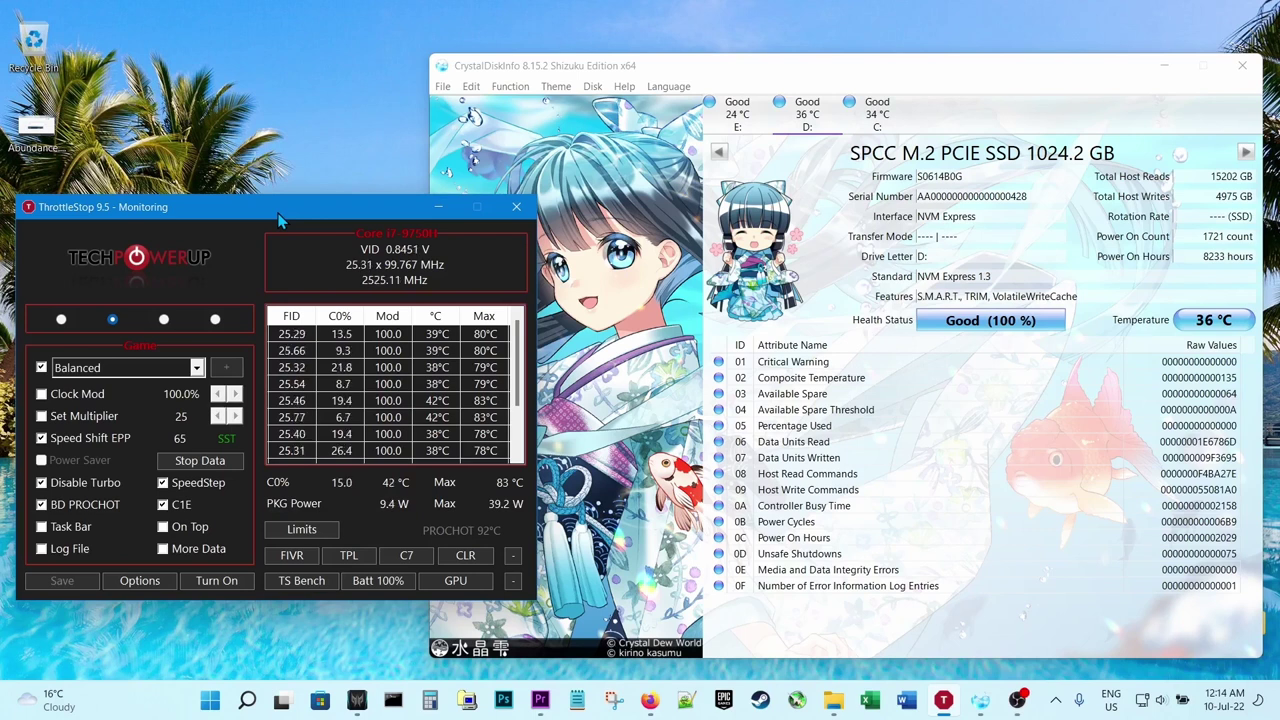
left_click_drag(279, 216, 274, 195)
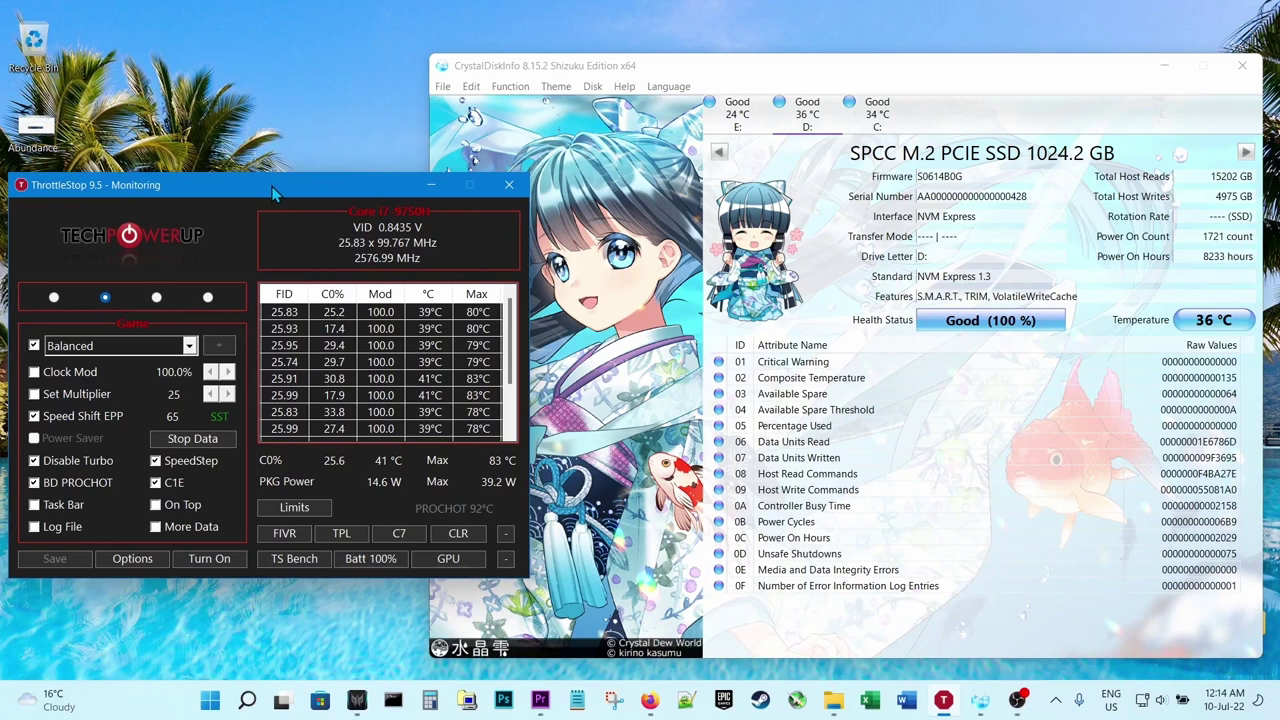